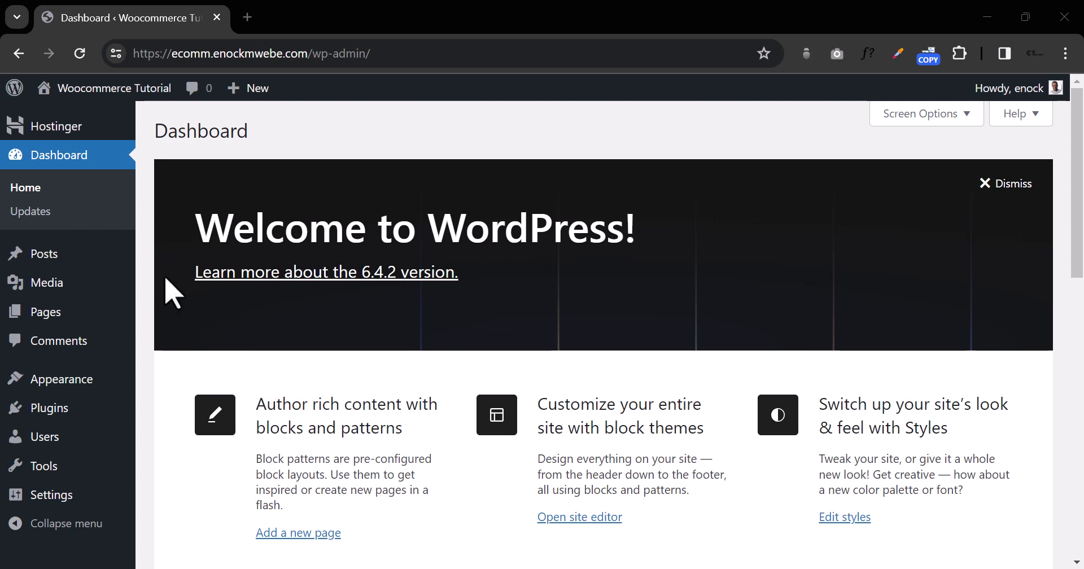
Step: Open a new blank browser tab beside the WordPress dashboard
{"action": "left_click", "coordinate": [248, 17]}
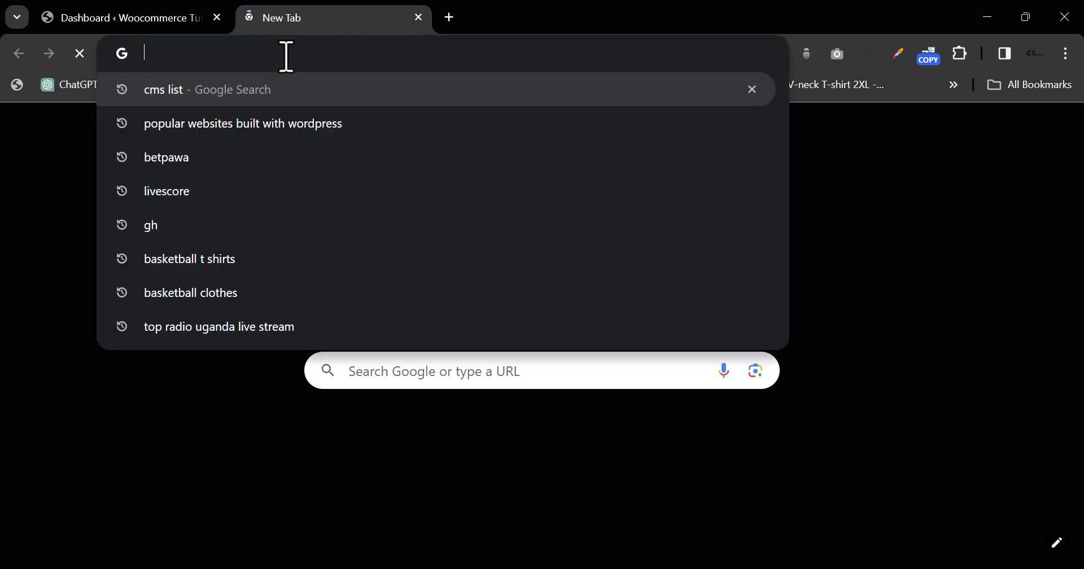
Step: Search 'local wp', go to localwp.com and bring up the Download Local form
{"action": "type", "text": "loca"}
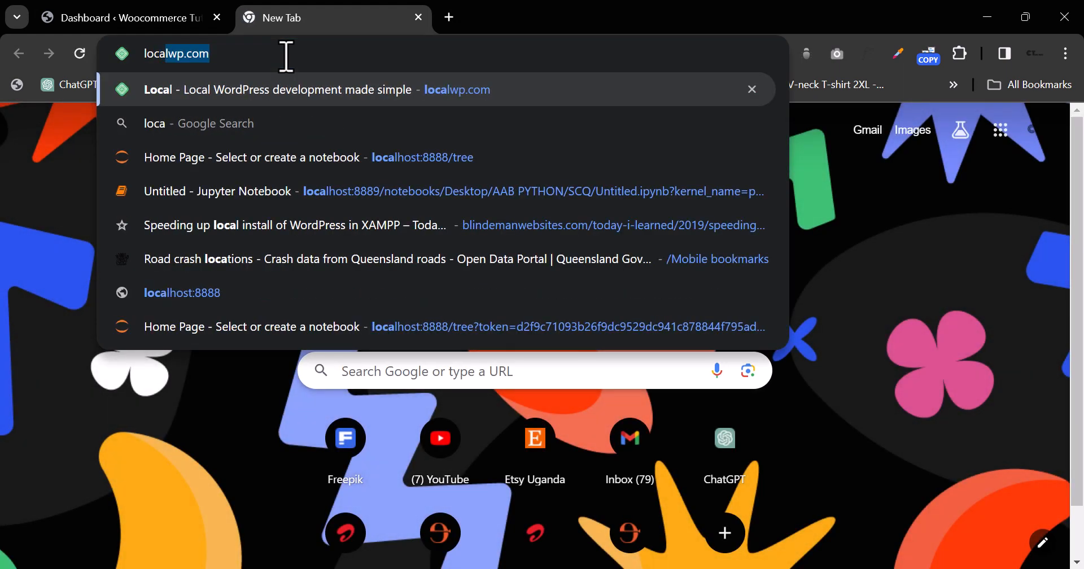
{"action": "type", "text": "l "}
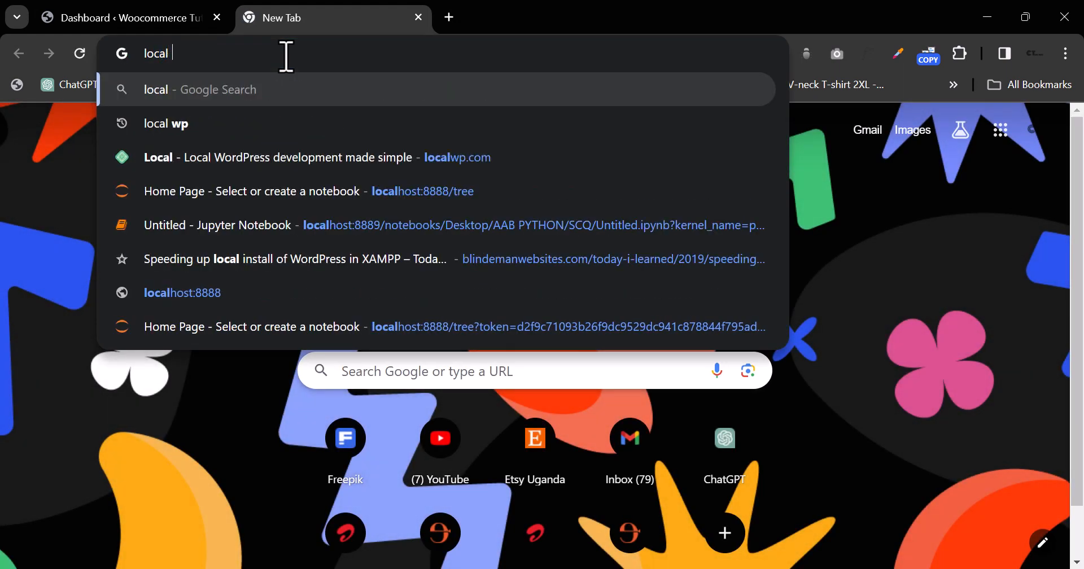
{"action": "type", "text": "wp"}
{"action": "key", "text": "Return"}
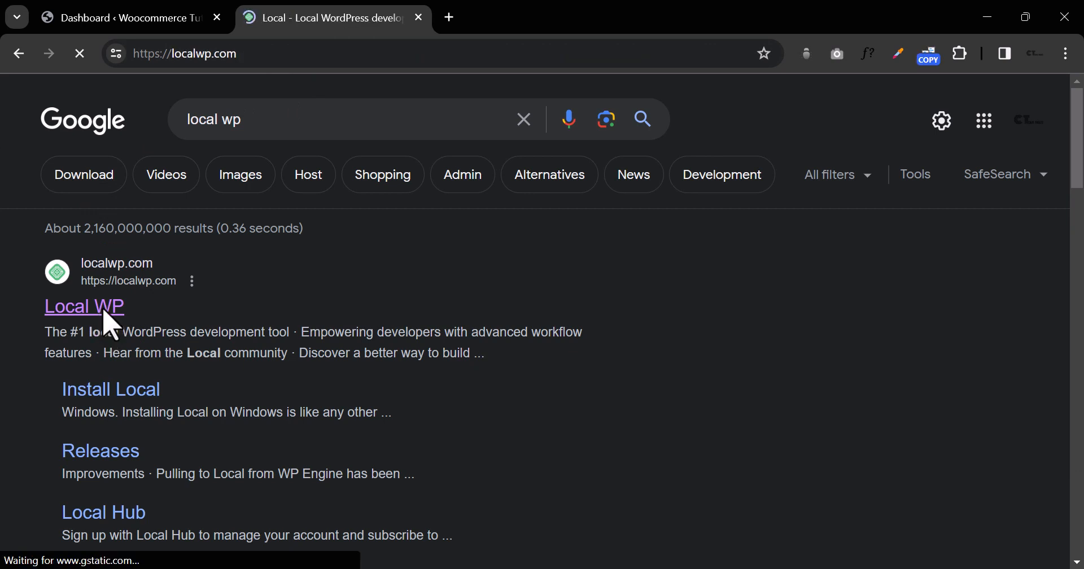
{"action": "right_click", "coordinate": [103, 309]}
{"action": "left_click", "coordinate": [760, 352]}
{"action": "right_click", "coordinate": [103, 270]}
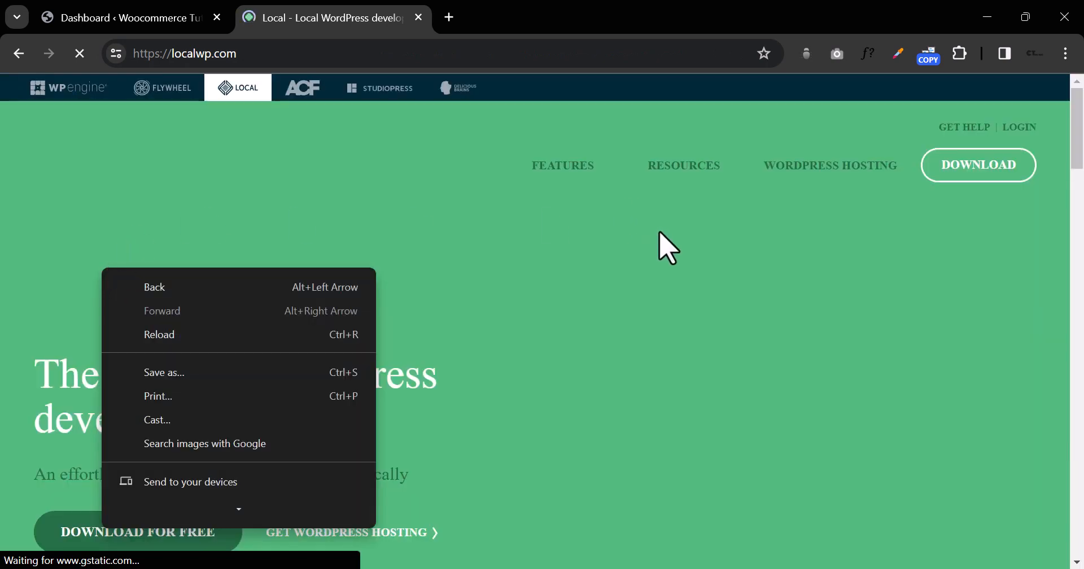
{"action": "left_click", "coordinate": [661, 246]}
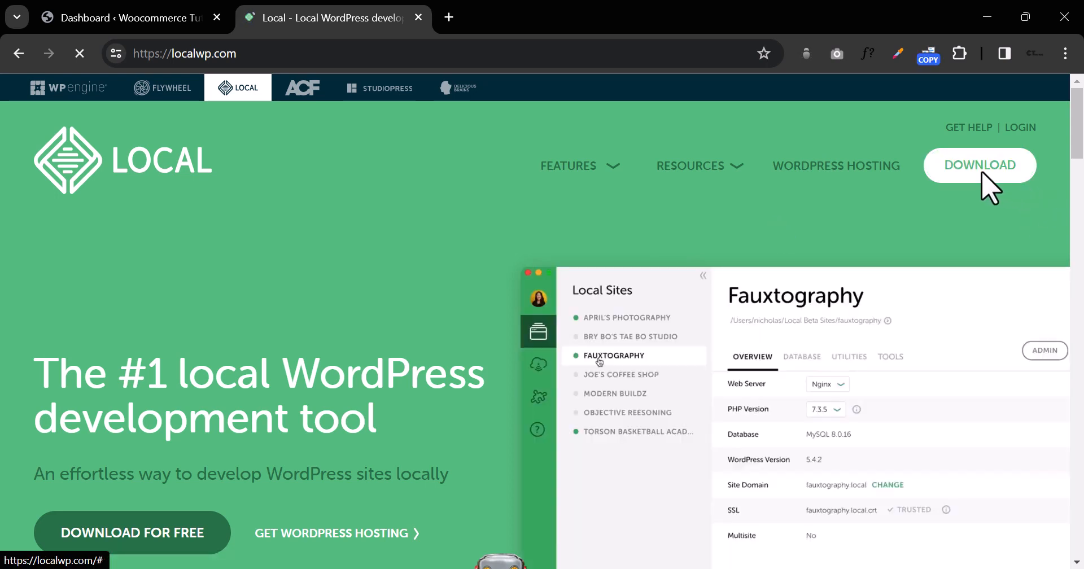
{"action": "left_click", "coordinate": [983, 176]}
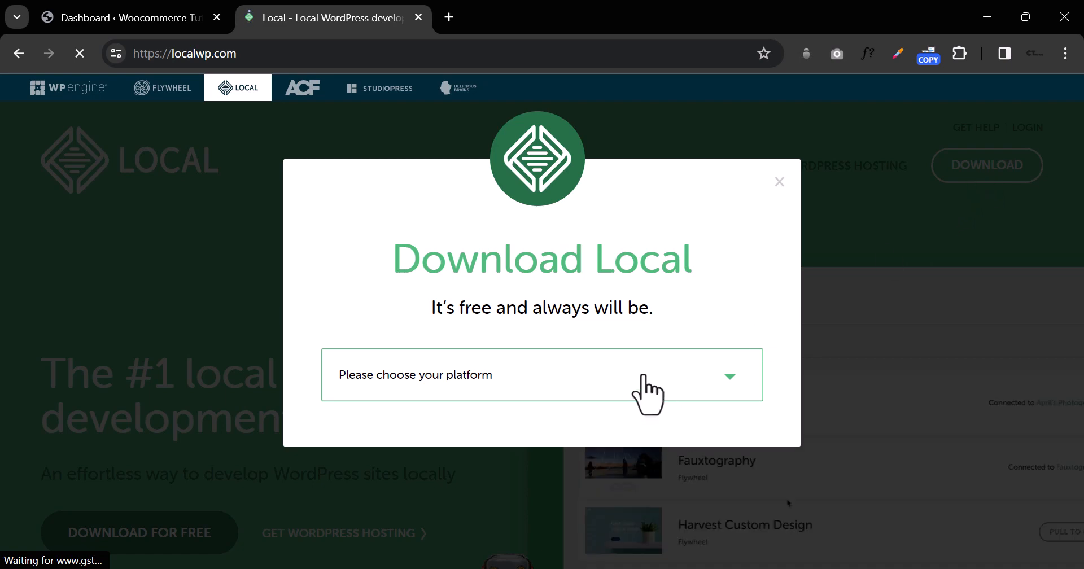
Step: Select Windows as the platform in the Download Local form
{"action": "left_click", "coordinate": [644, 375]}
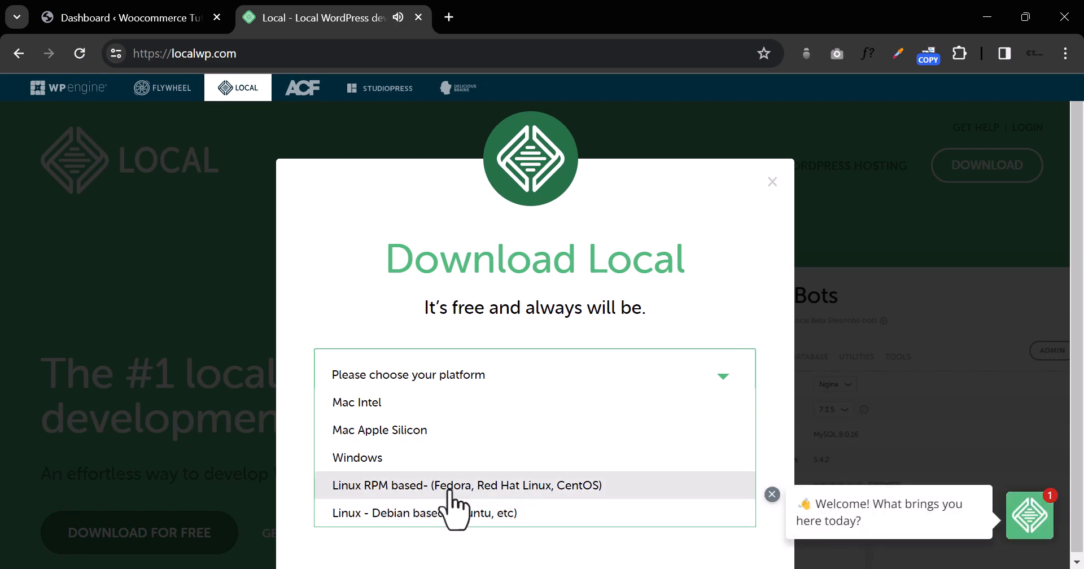
{"action": "left_click", "coordinate": [844, 419]}
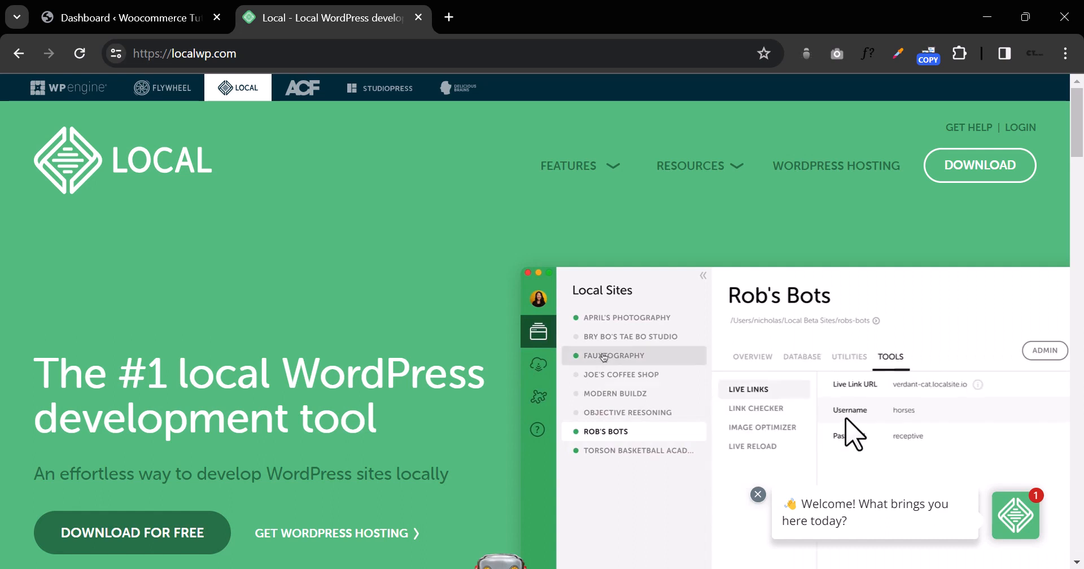
{"action": "left_click", "coordinate": [987, 169]}
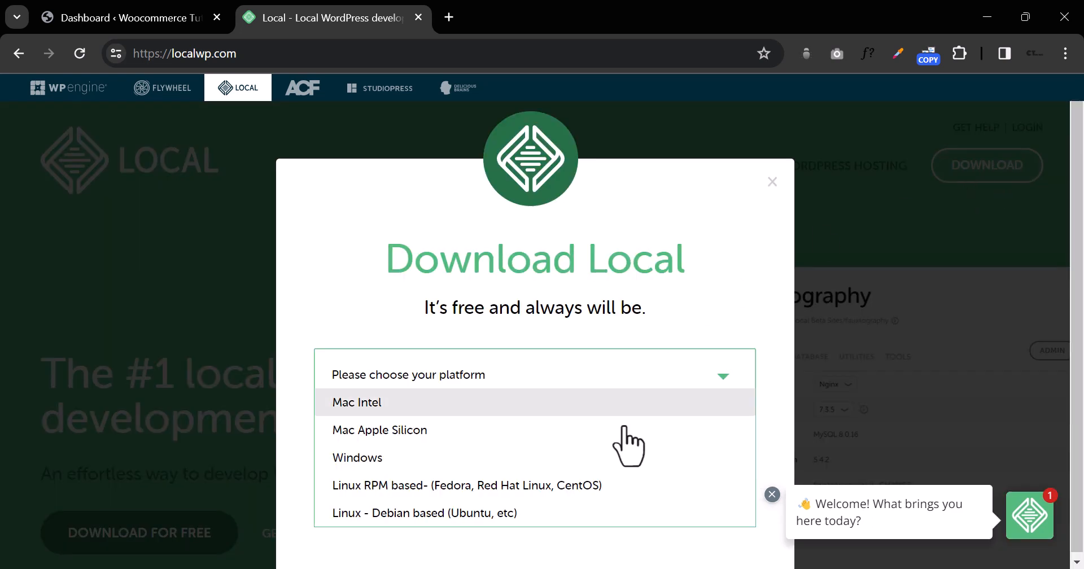
{"action": "left_click", "coordinate": [525, 455]}
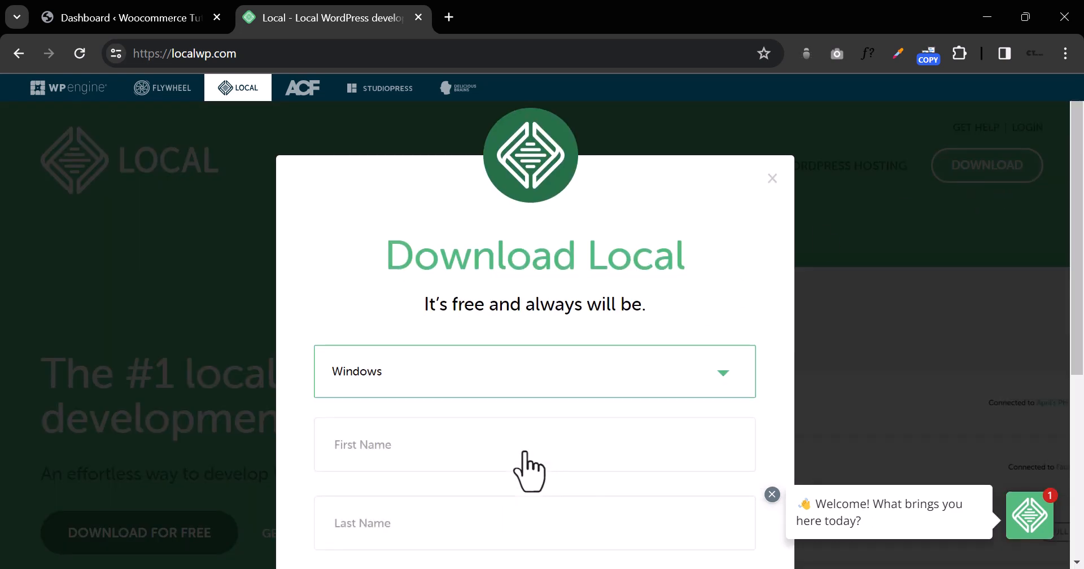
{"action": "scroll", "coordinate": [719, 407], "scroll_direction": "down", "scroll_amount": 3}
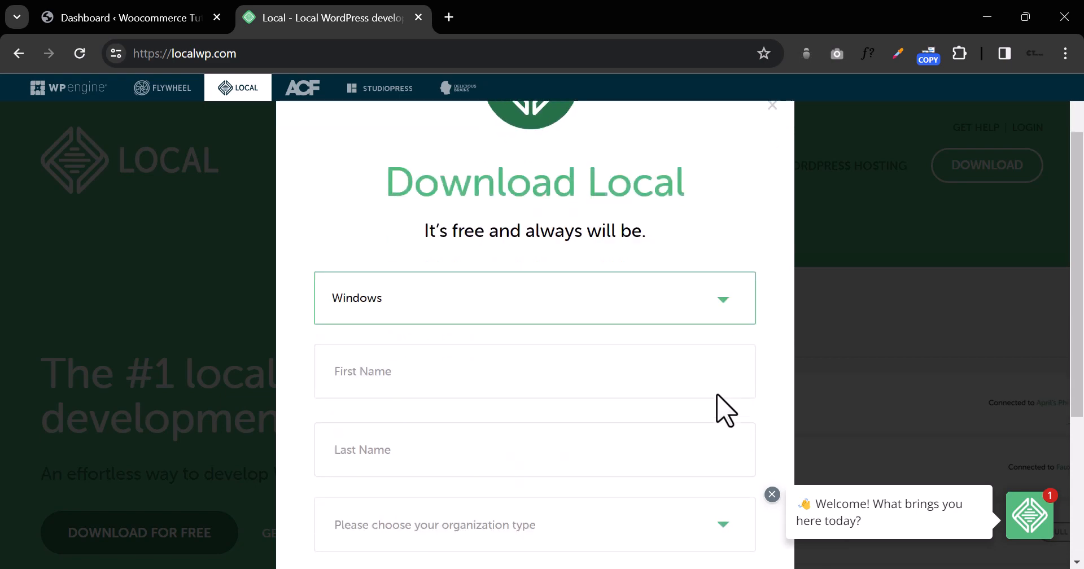
Step: Fill in the user's first and last name, correcting the surname's spelling
{"action": "left_click", "coordinate": [484, 273]}
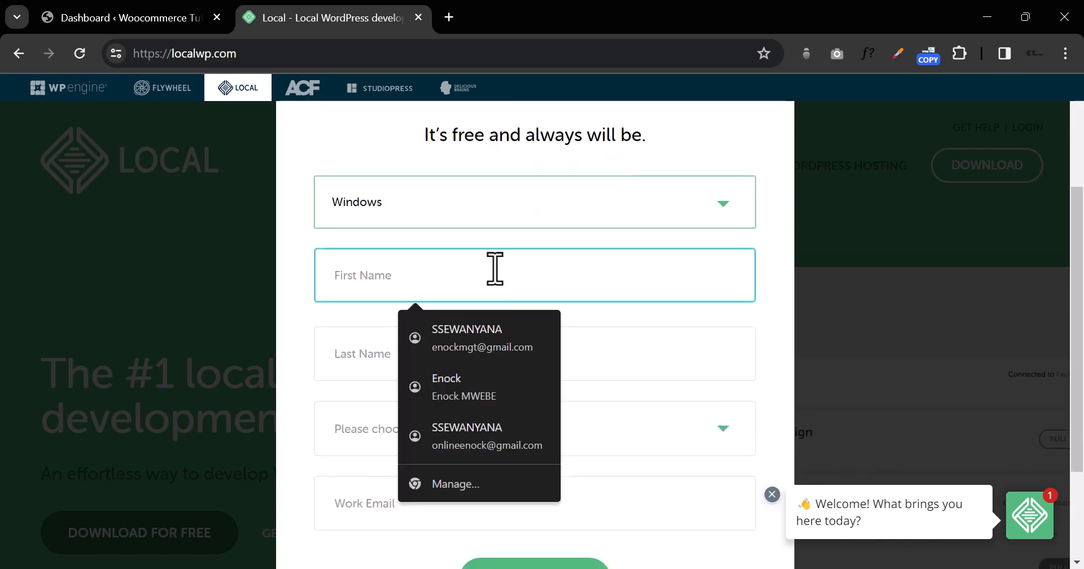
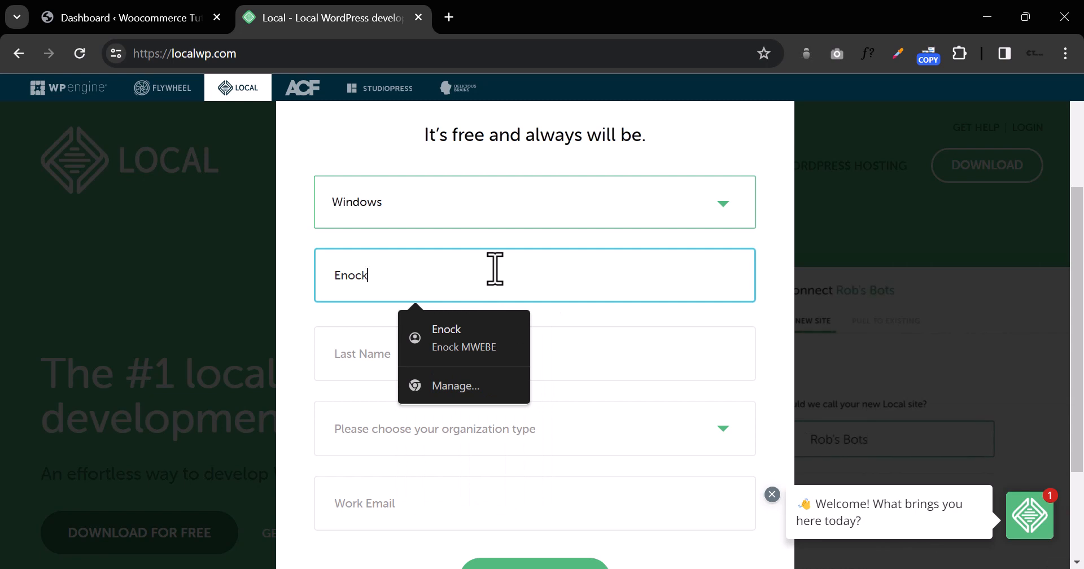
{"action": "left_click", "coordinate": [337, 364]}
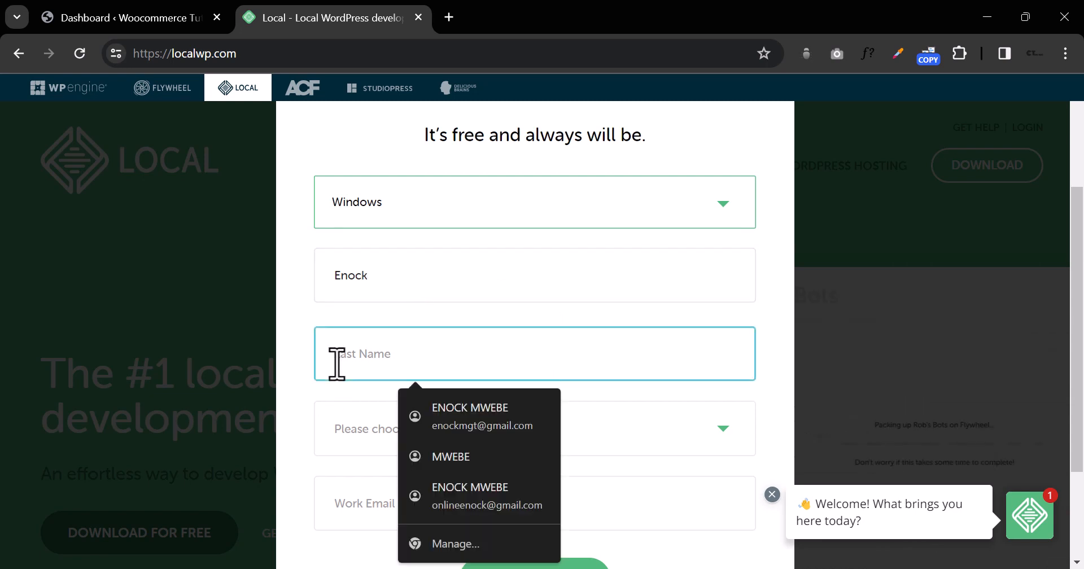
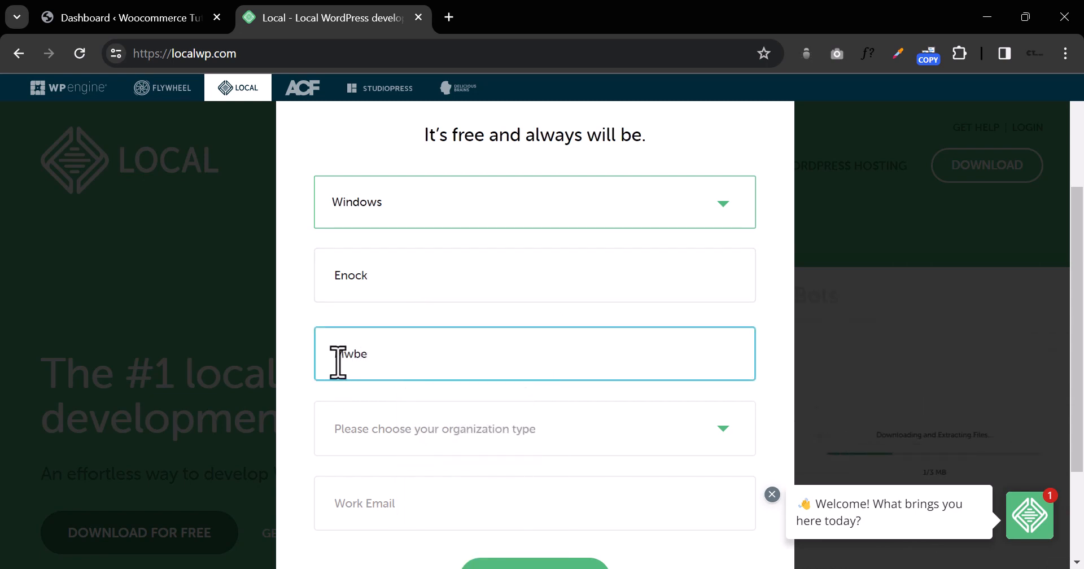
{"action": "left_click", "coordinate": [353, 353]}
{"action": "type", "text": "e"}
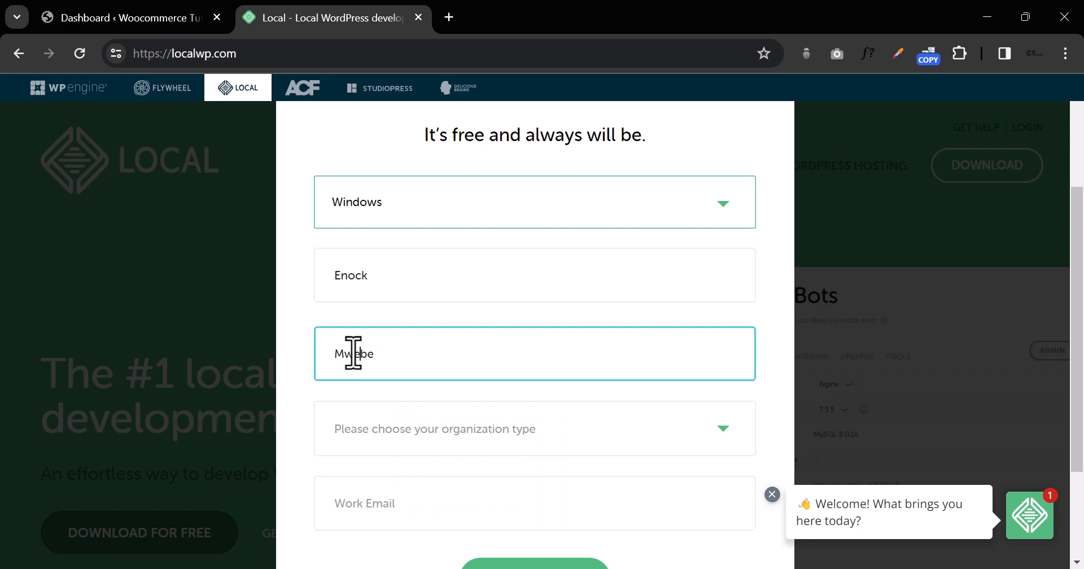
Step: Set organization type to Other, fill the work e-mail from suggestions, and submit
{"action": "scroll", "coordinate": [395, 350], "scroll_direction": "down", "scroll_amount": 2}
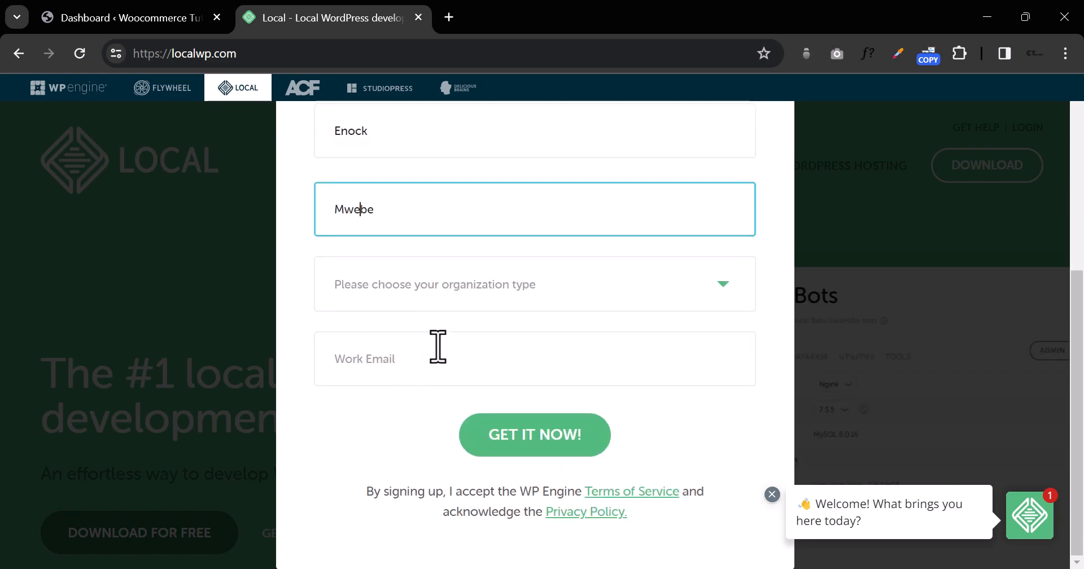
{"action": "left_click", "coordinate": [495, 294]}
{"action": "left_click", "coordinate": [489, 365]}
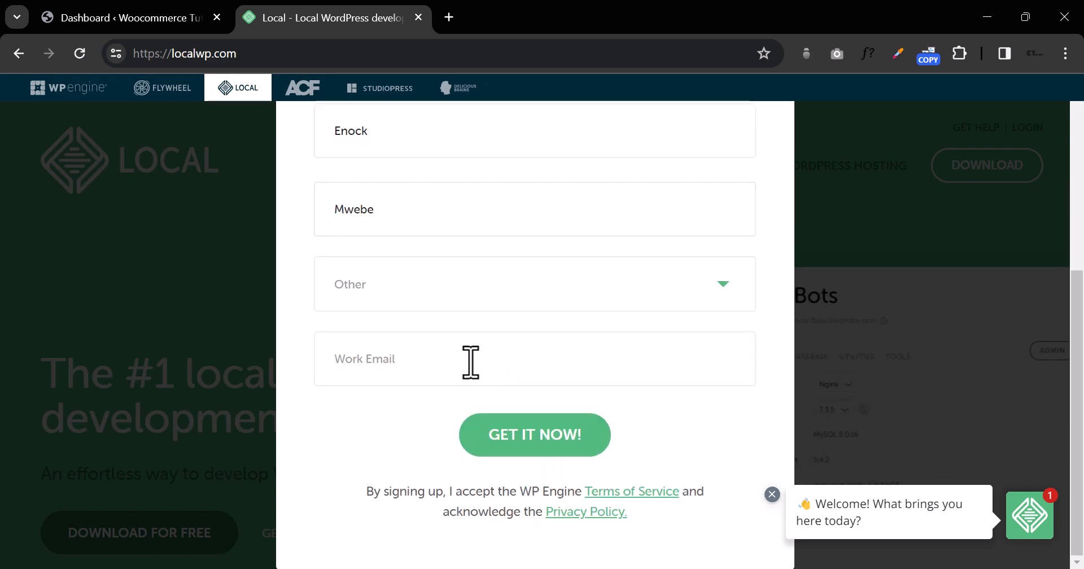
{"action": "left_click", "coordinate": [473, 361]}
{"action": "left_click", "coordinate": [473, 414]}
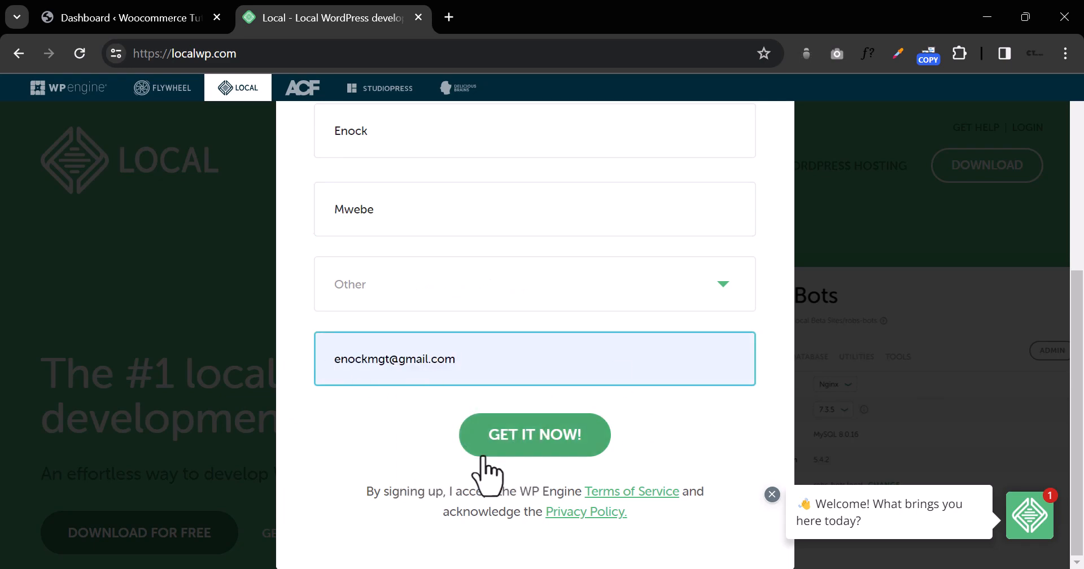
{"action": "left_click", "coordinate": [527, 438]}
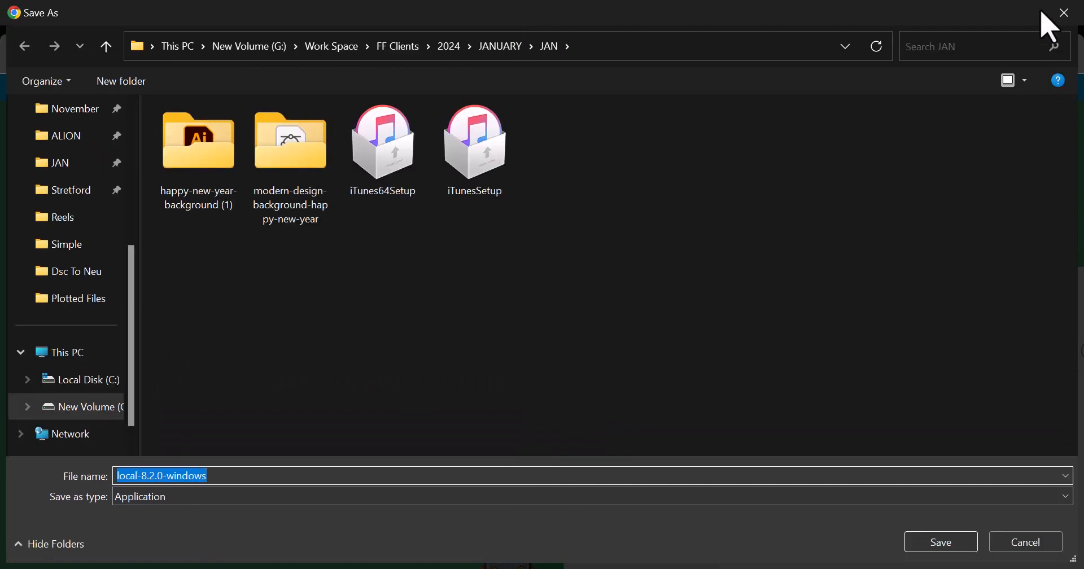
Step: Cancel saving the local-8.2.0-windows installer and switch to the Local app
{"action": "left_click", "coordinate": [1065, 12]}
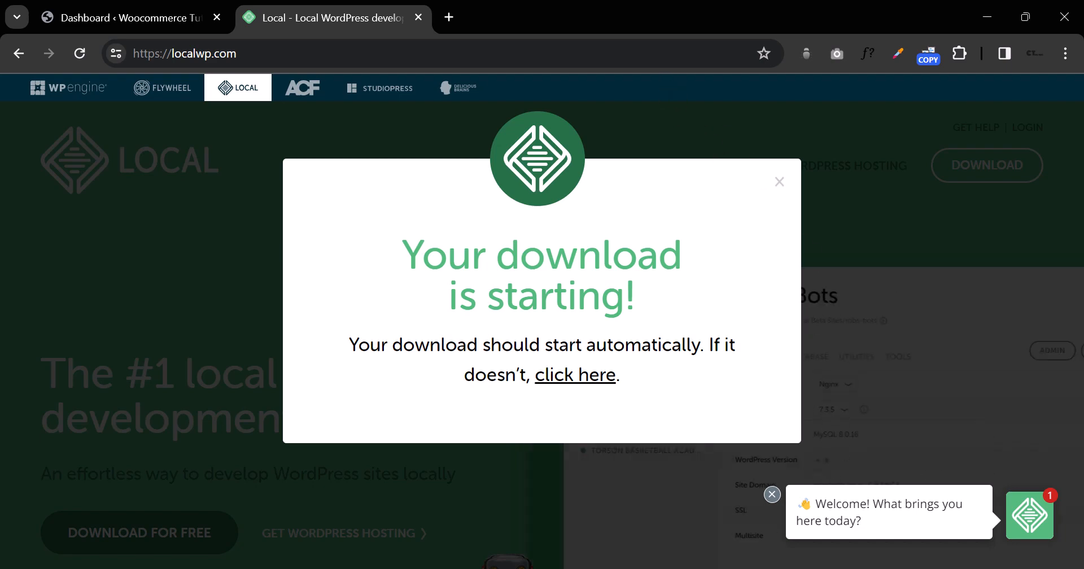
{"action": "key", "text": "alt+Tab"}
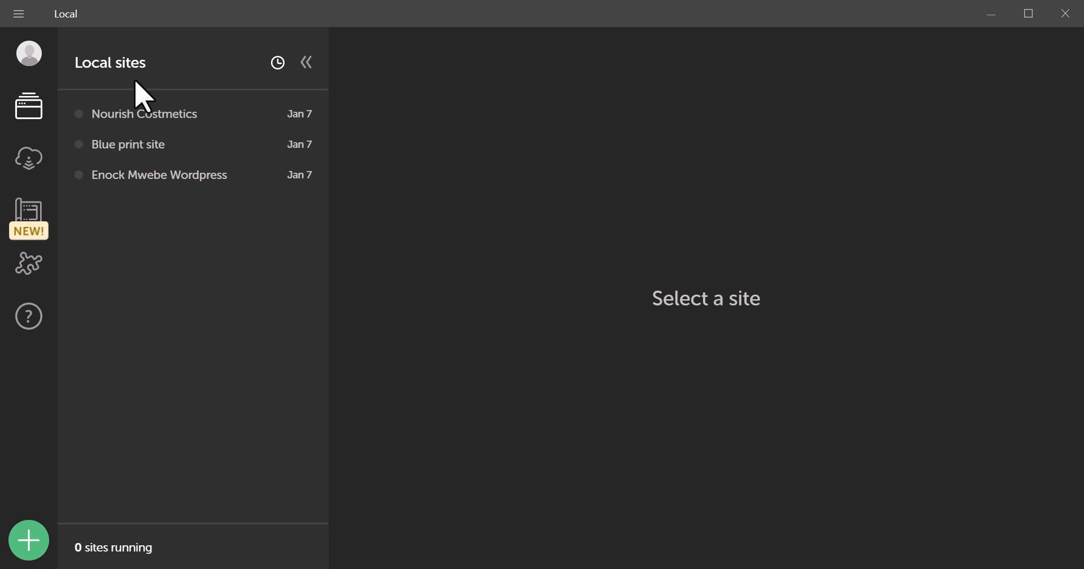
Step: Create a new site named Cresta with domain cresta.local and continue to the environment step
{"action": "left_click", "coordinate": [29, 540]}
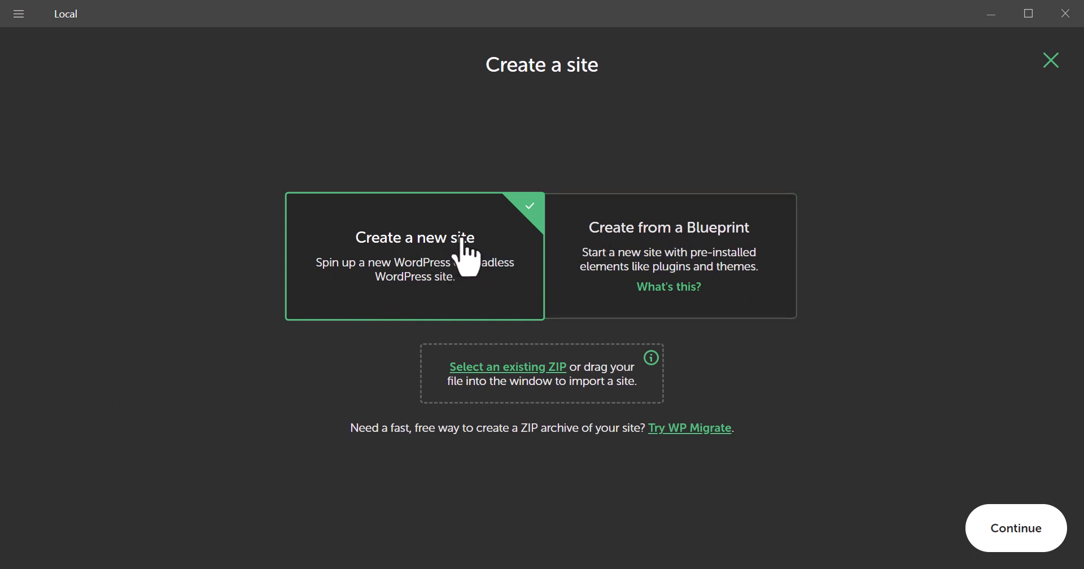
{"action": "left_click", "coordinate": [1011, 536]}
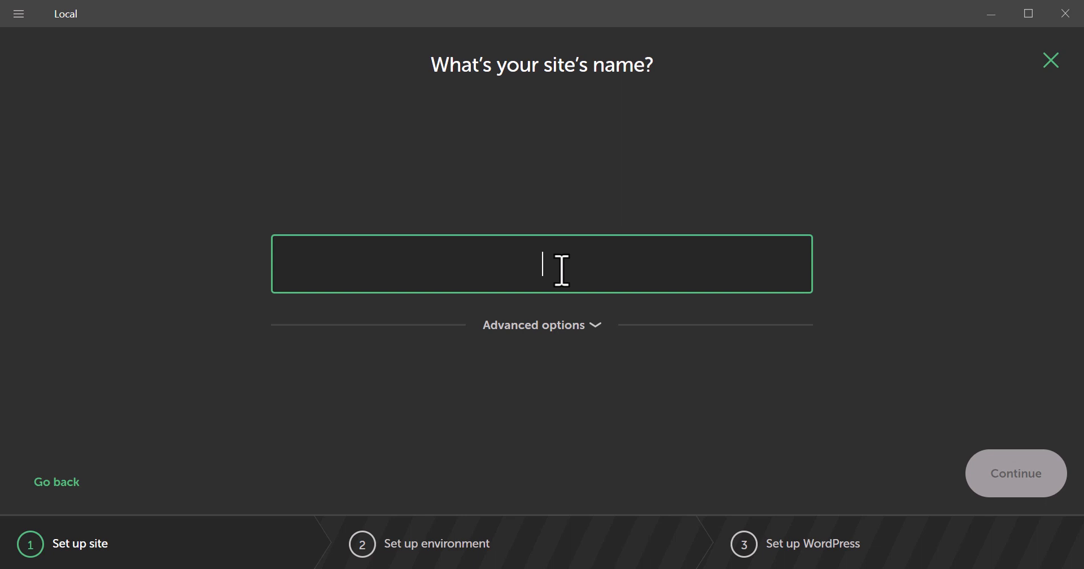
{"action": "type", "text": "C"}
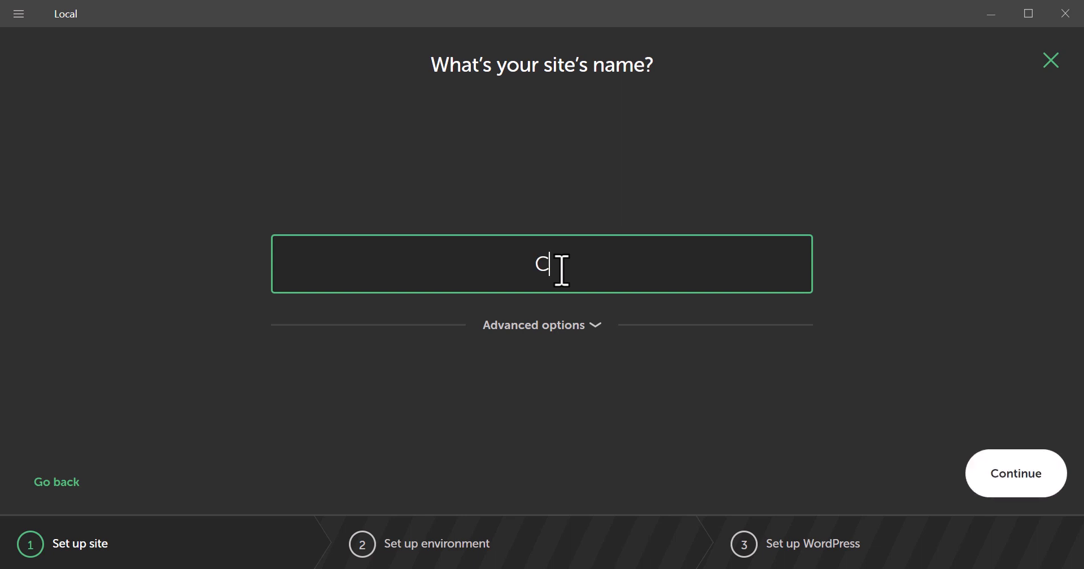
{"action": "type", "text": "resta"}
{"action": "left_click", "coordinate": [596, 330]}
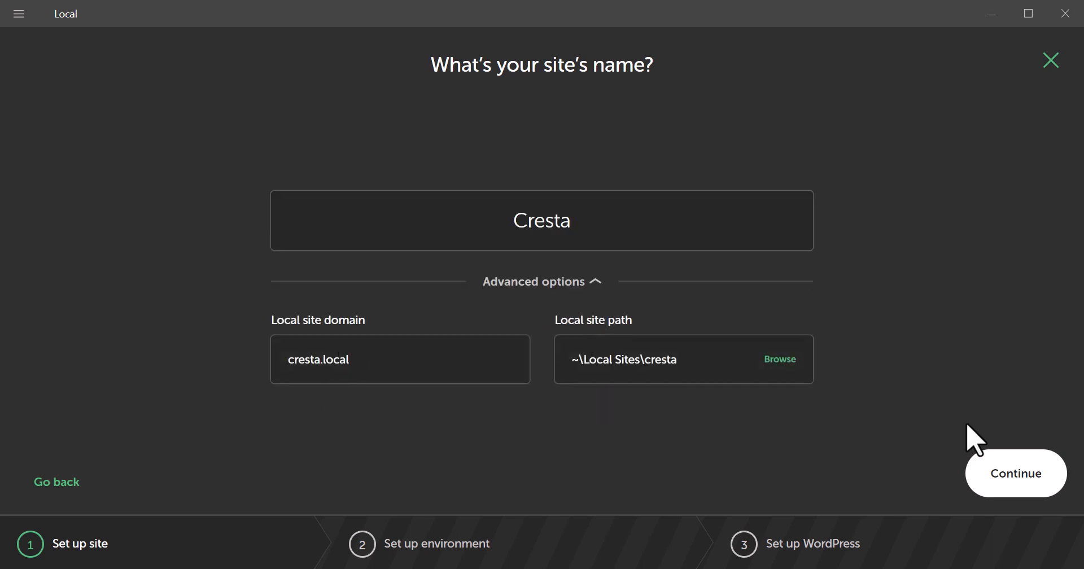
{"action": "left_click", "coordinate": [1010, 483]}
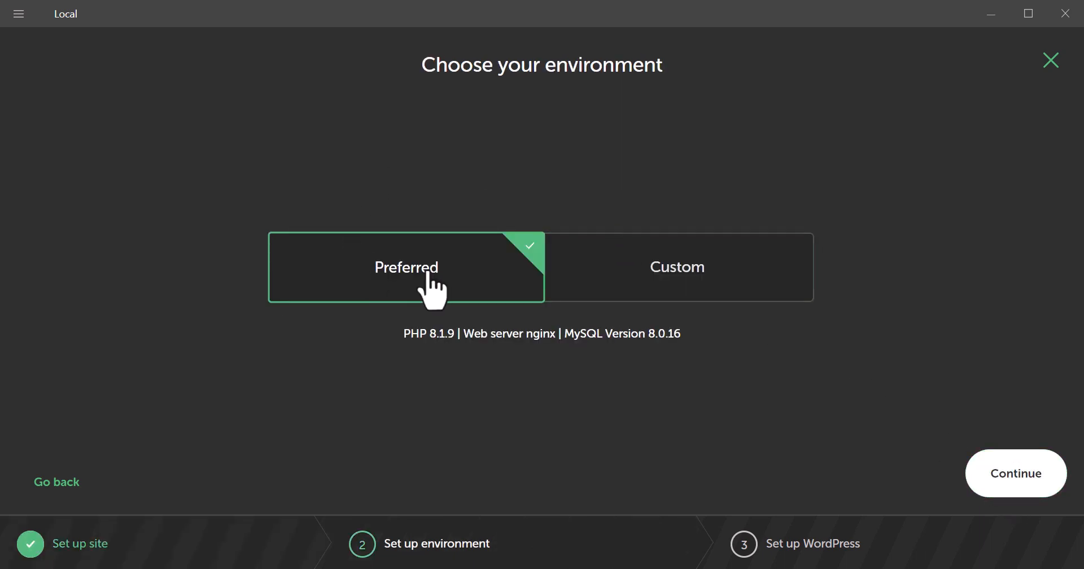
Step: Keep the Preferred environment and enter the WordPress admin username, password and e-mail
{"action": "left_click", "coordinate": [1010, 482]}
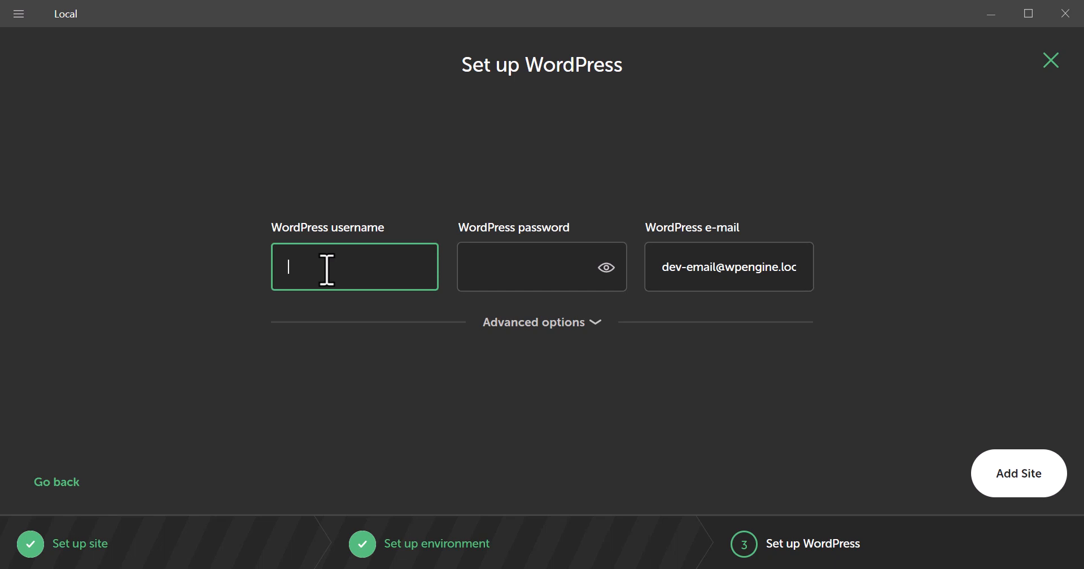
{"action": "type", "text": "enock"}
{"action": "left_click", "coordinate": [494, 281]}
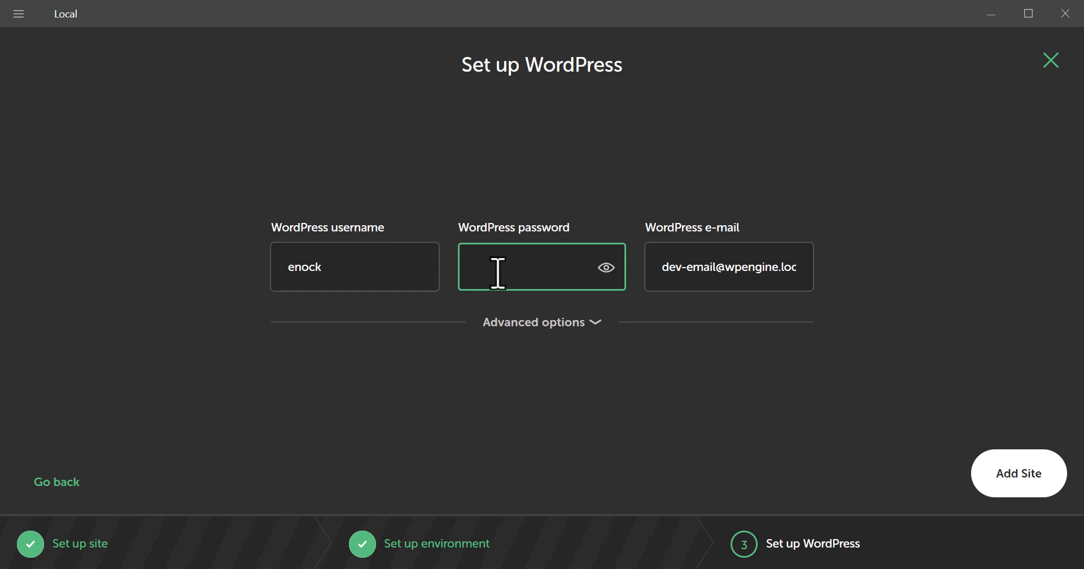
{"action": "triple_click", "coordinate": [744, 277]}
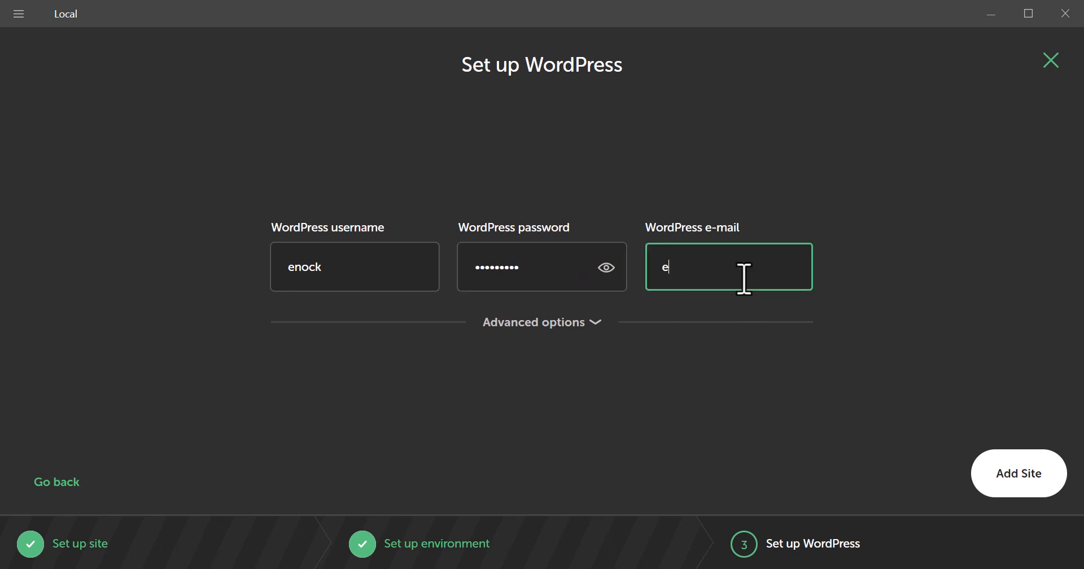
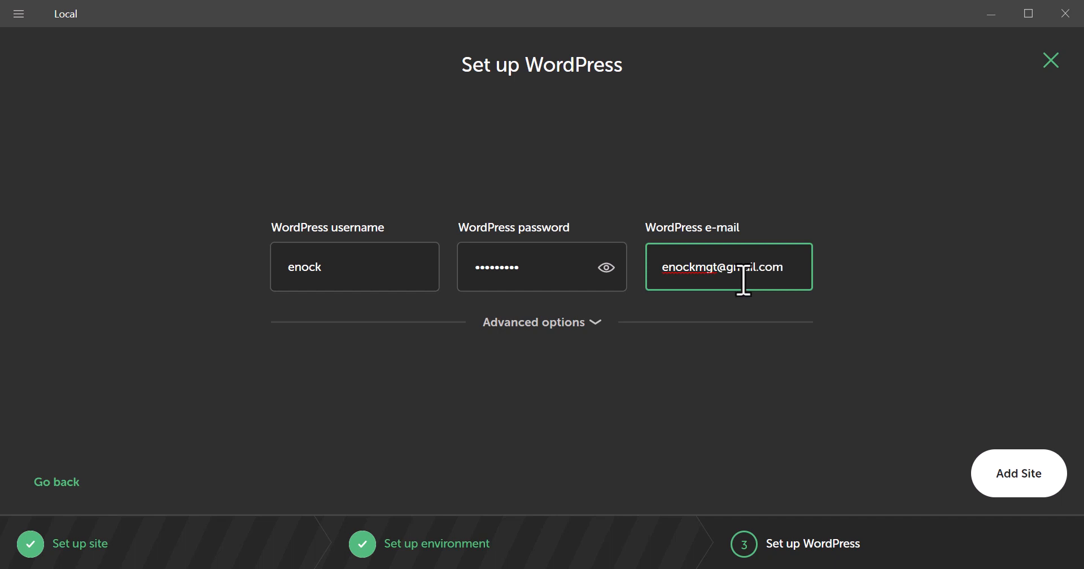
Step: Add the Cresta site with these settings, leaving advanced options unchanged
{"action": "left_click", "coordinate": [570, 321]}
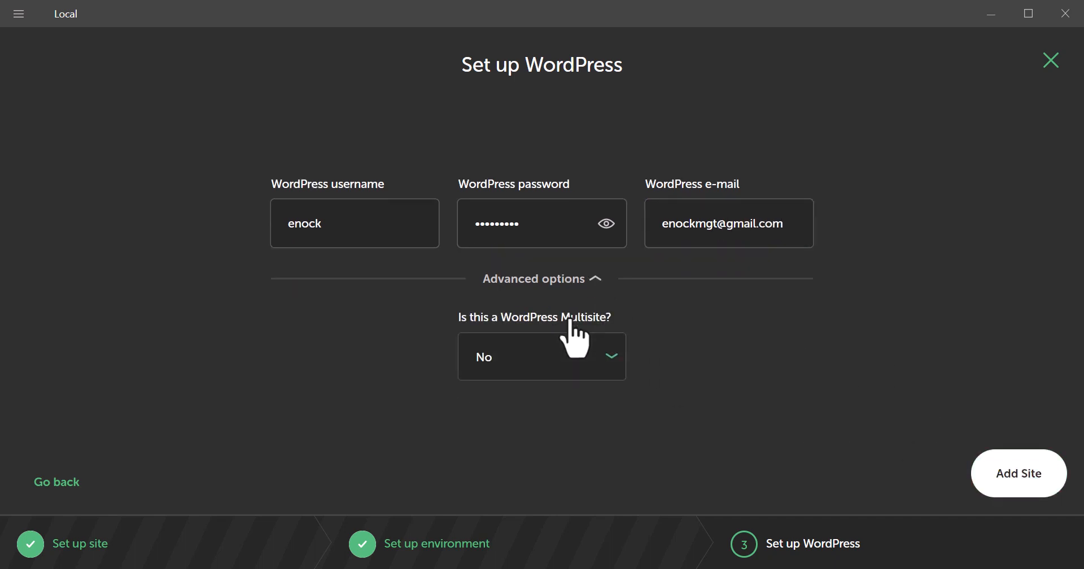
{"action": "left_click", "coordinate": [588, 277]}
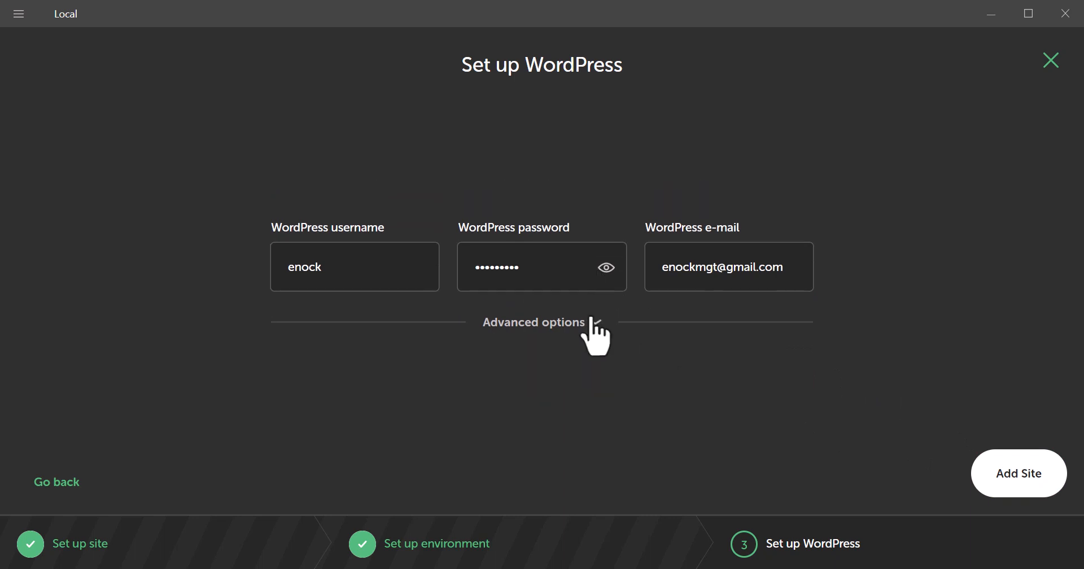
{"action": "left_click", "coordinate": [1013, 483]}
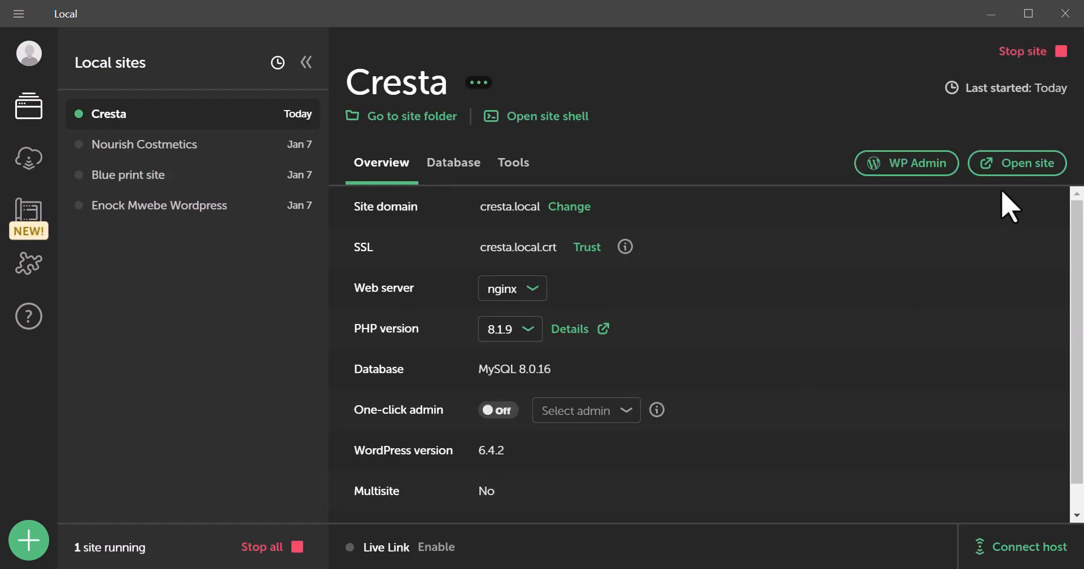
Step: Open the finished Cresta site at cresta.local in the browser
{"action": "left_click", "coordinate": [1022, 189]}
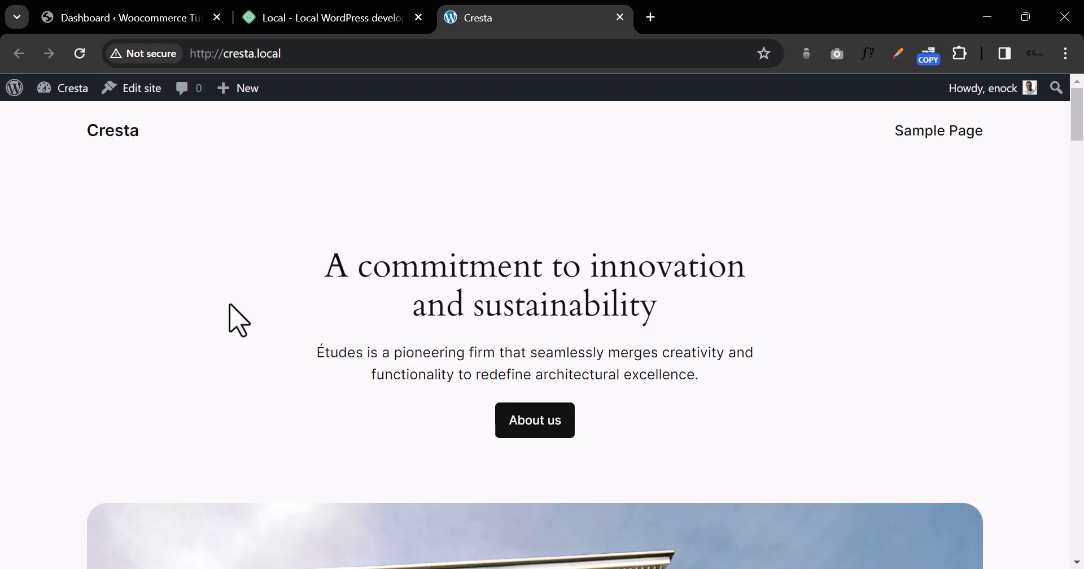
Step: Scroll the cresta.local home page down to the footer, then return to Local
{"action": "scroll", "coordinate": [481, 298], "scroll_direction": "down", "scroll_amount": 4}
{"action": "scroll", "coordinate": [481, 298], "scroll_direction": "down", "scroll_amount": 10}
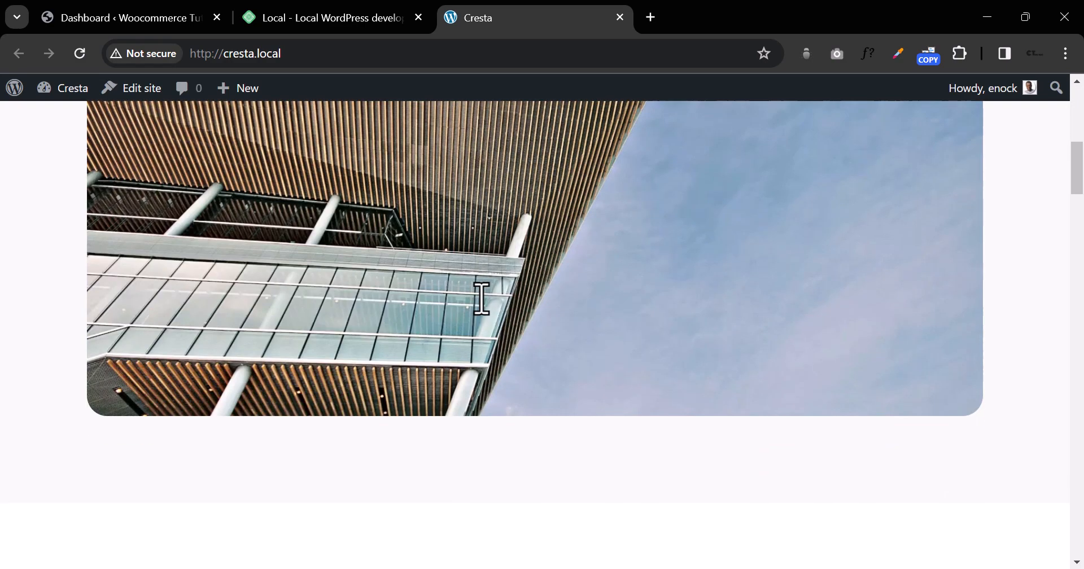
{"action": "scroll", "coordinate": [481, 299], "scroll_direction": "down", "scroll_amount": 10}
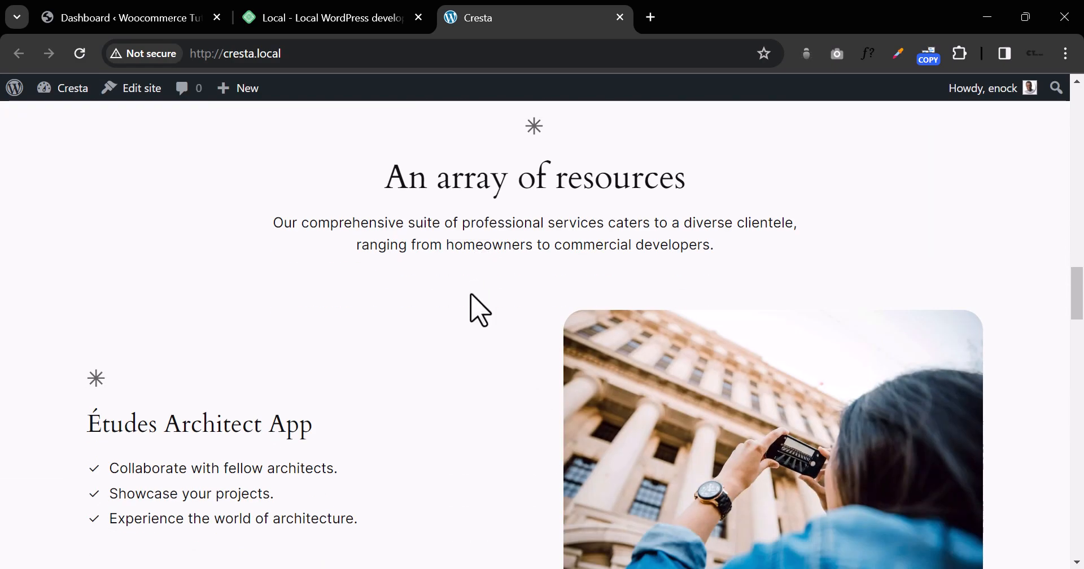
{"action": "scroll", "coordinate": [470, 294], "scroll_direction": "up", "scroll_amount": 20}
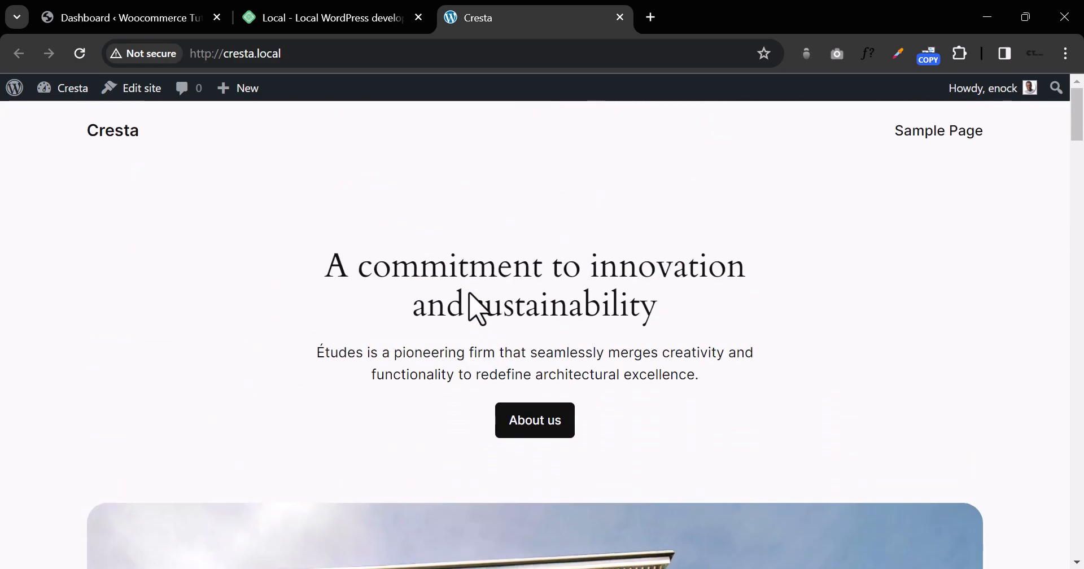
{"action": "scroll", "coordinate": [477, 309], "scroll_direction": "down", "scroll_amount": 20}
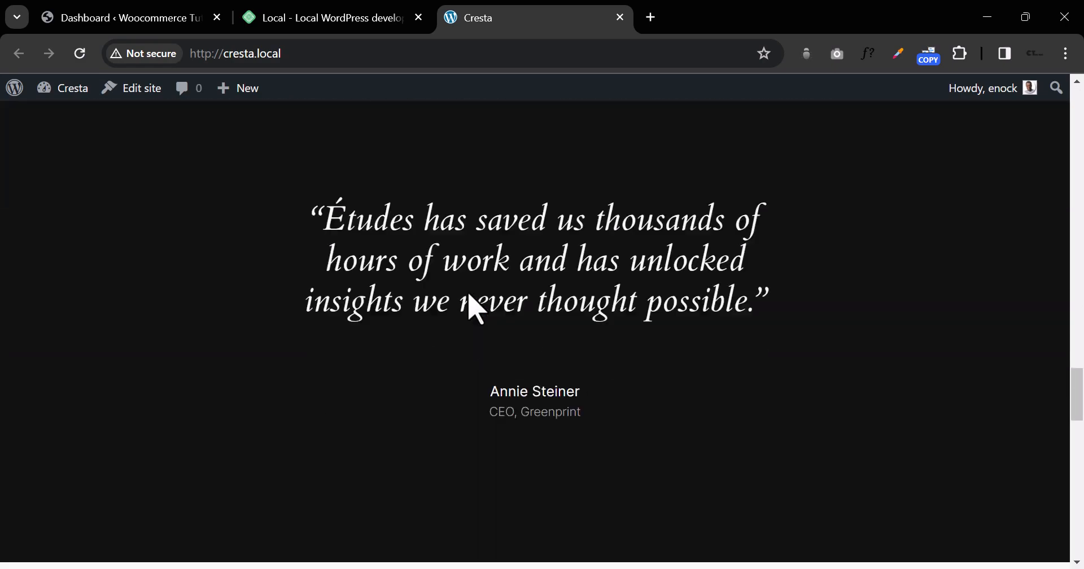
{"action": "scroll", "coordinate": [478, 310], "scroll_direction": "down", "scroll_amount": 1}
{"action": "scroll", "coordinate": [473, 308], "scroll_direction": "down", "scroll_amount": 10}
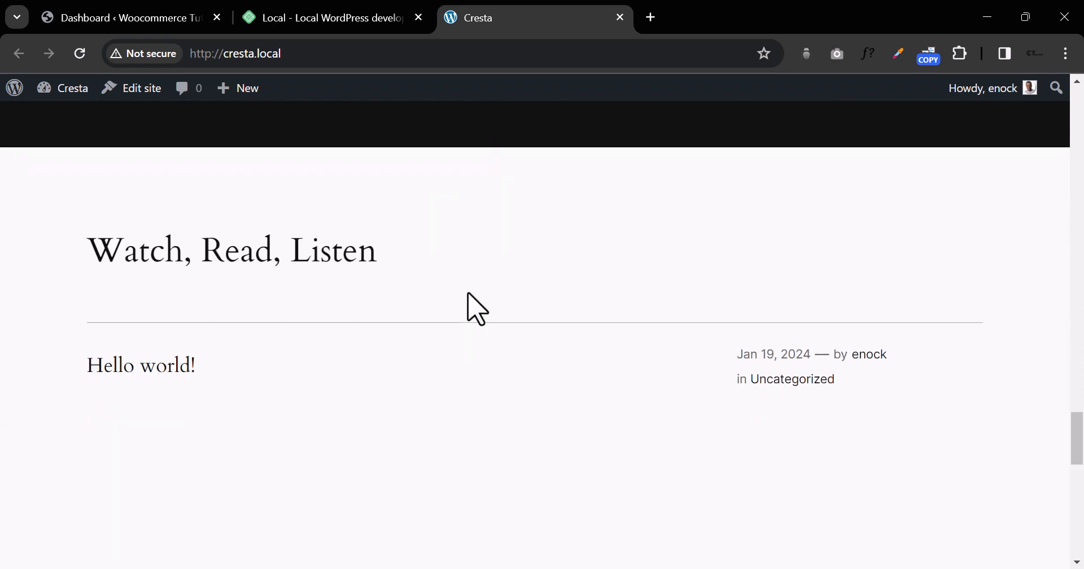
{"action": "scroll", "coordinate": [477, 309], "scroll_direction": "down", "scroll_amount": 5}
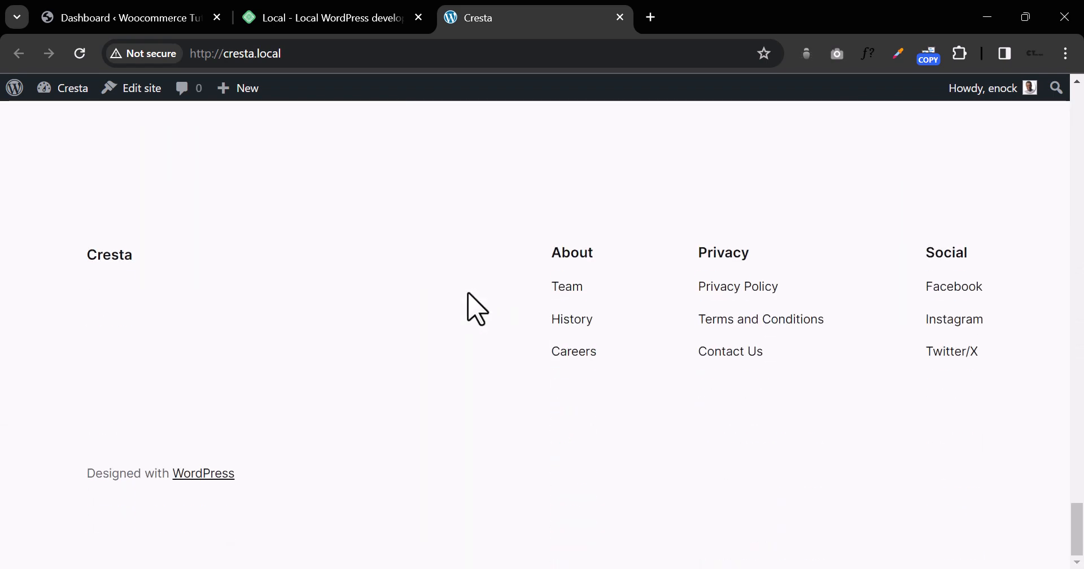
{"action": "key", "text": "alt+Tab"}
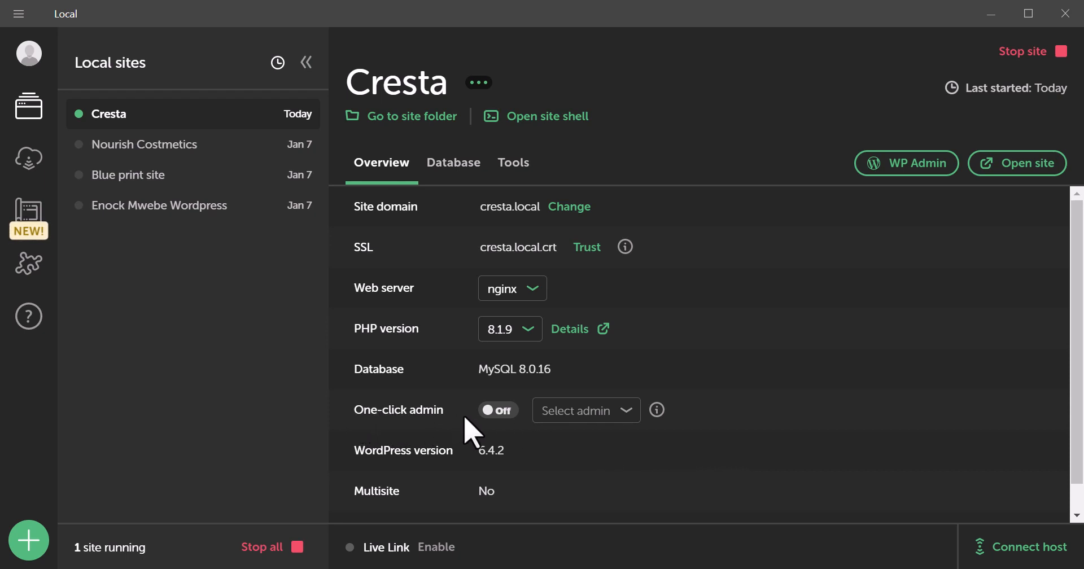
{"action": "left_click", "coordinate": [919, 164]}
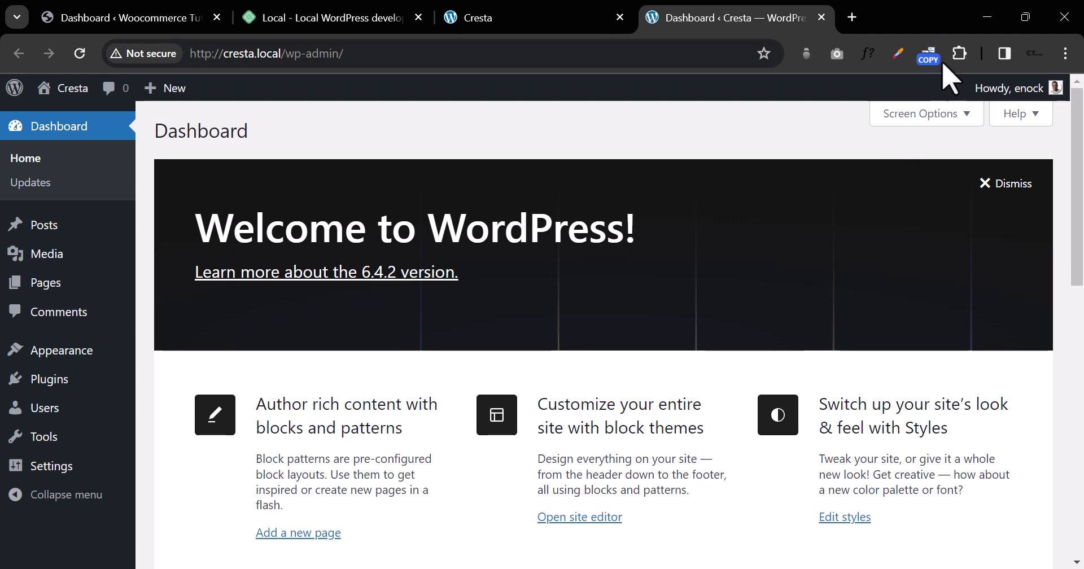
{"action": "left_click", "coordinate": [822, 17]}
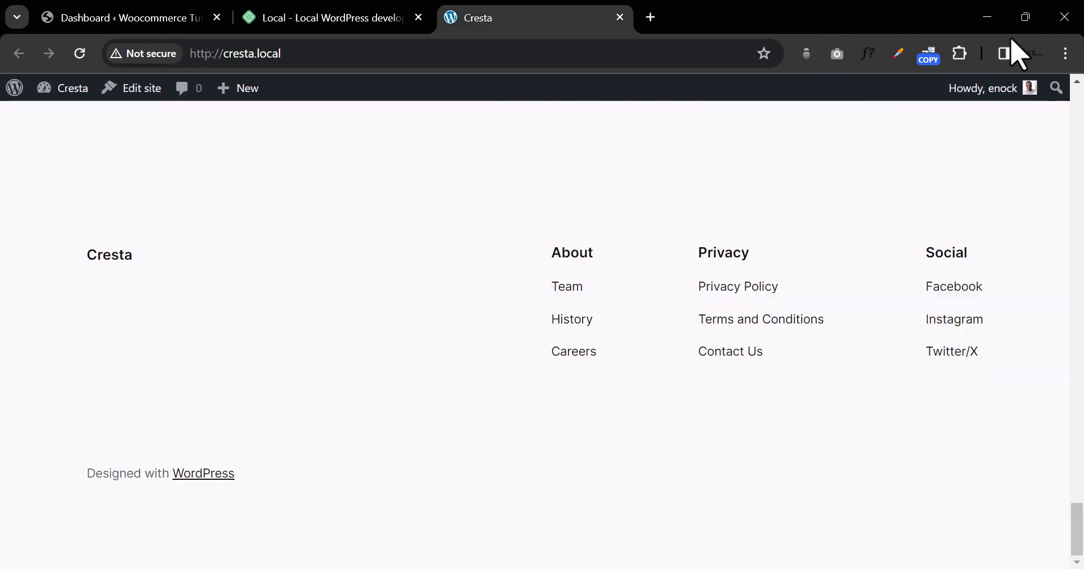
{"action": "left_click", "coordinate": [987, 17]}
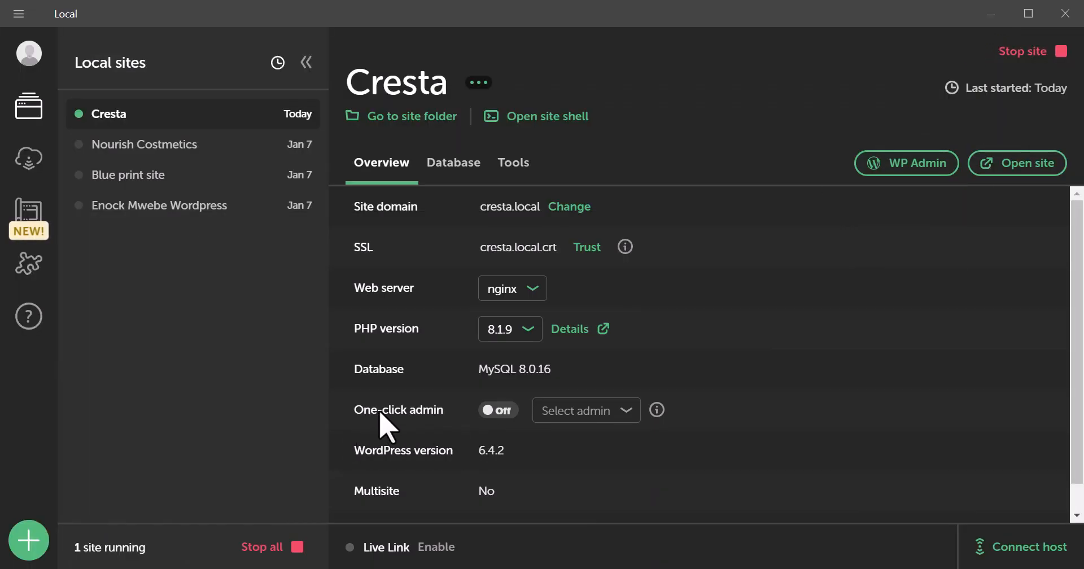
Step: Enable one-click admin for Cresta using the admin user, then launch WP Admin
{"action": "left_click", "coordinate": [495, 415]}
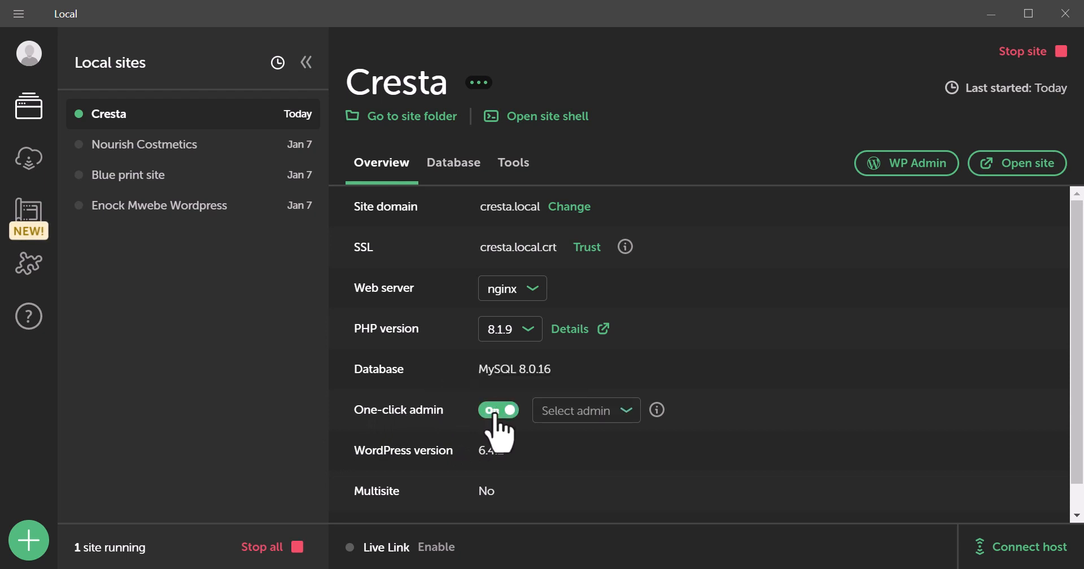
{"action": "left_click", "coordinate": [604, 418]}
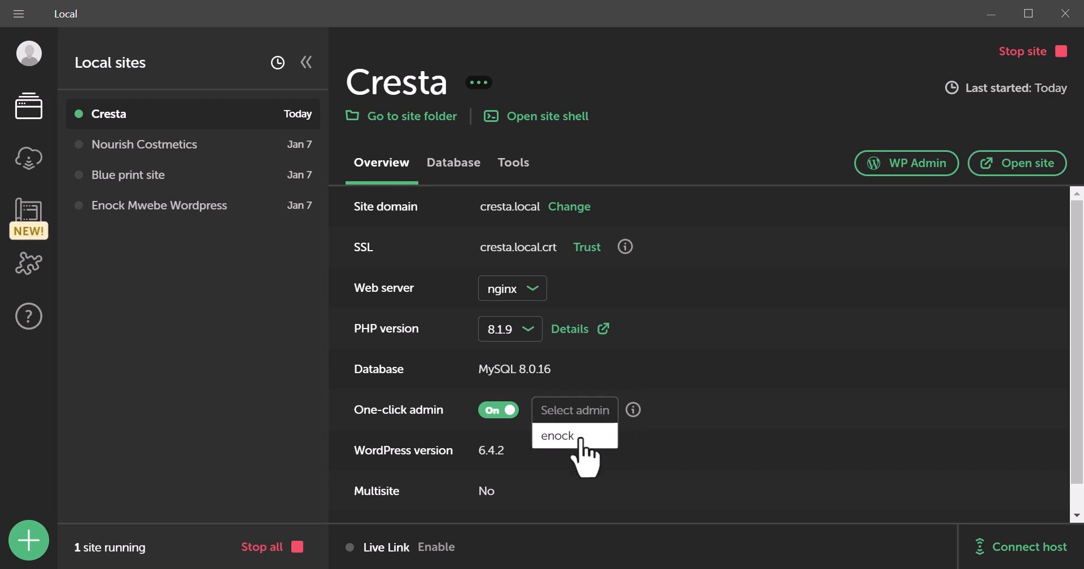
{"action": "left_click", "coordinate": [580, 440]}
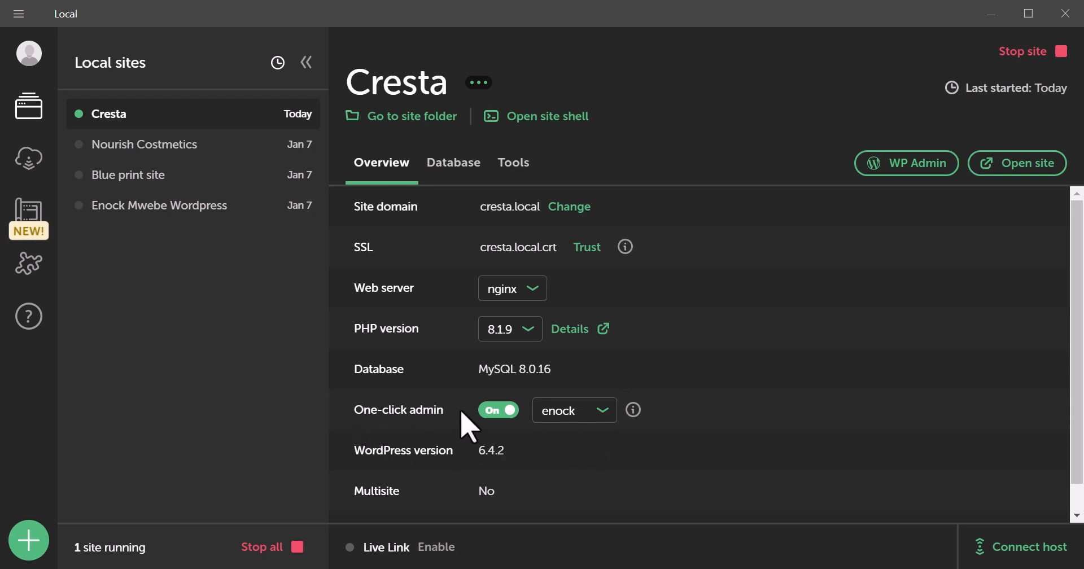
{"action": "left_click", "coordinate": [895, 169]}
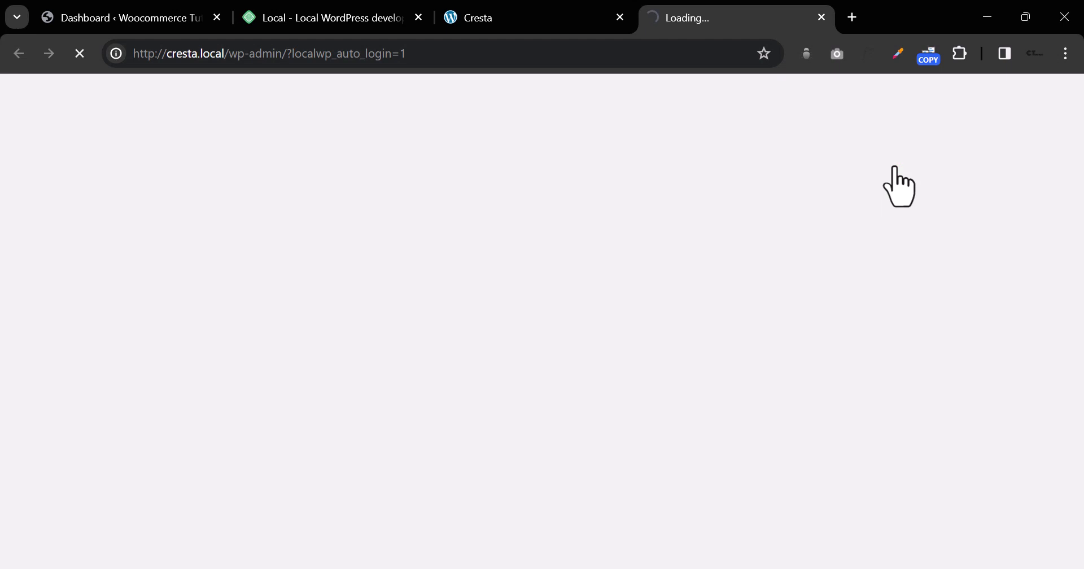
Step: Log out of the Cresta WordPress dashboard via the Howdy menu
{"action": "left_click", "coordinate": [536, 29]}
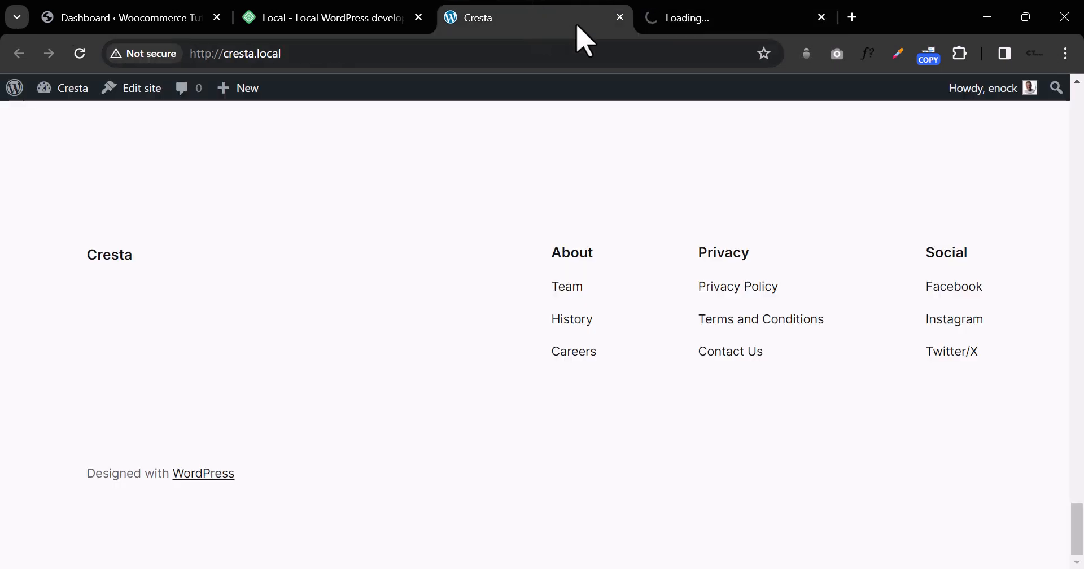
{"action": "left_click", "coordinate": [714, 30]}
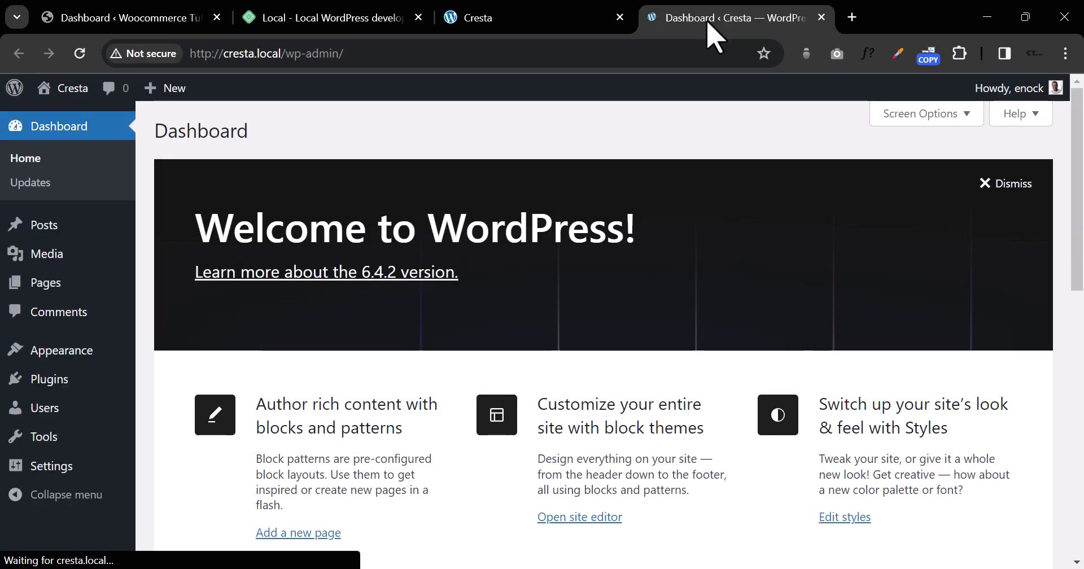
{"action": "mouse_move", "coordinate": [1051, 93]}
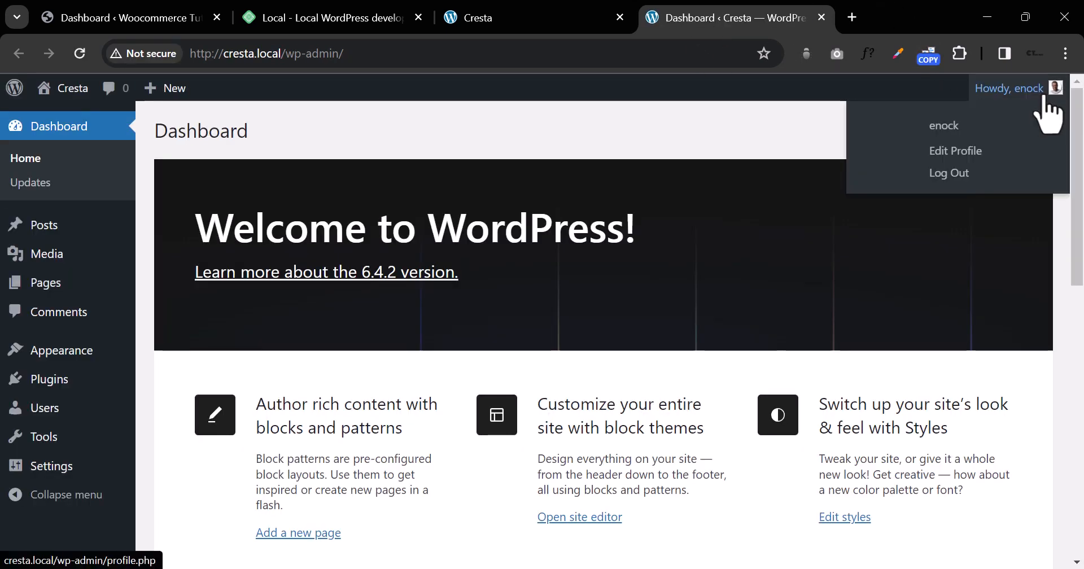
{"action": "left_click", "coordinate": [966, 176]}
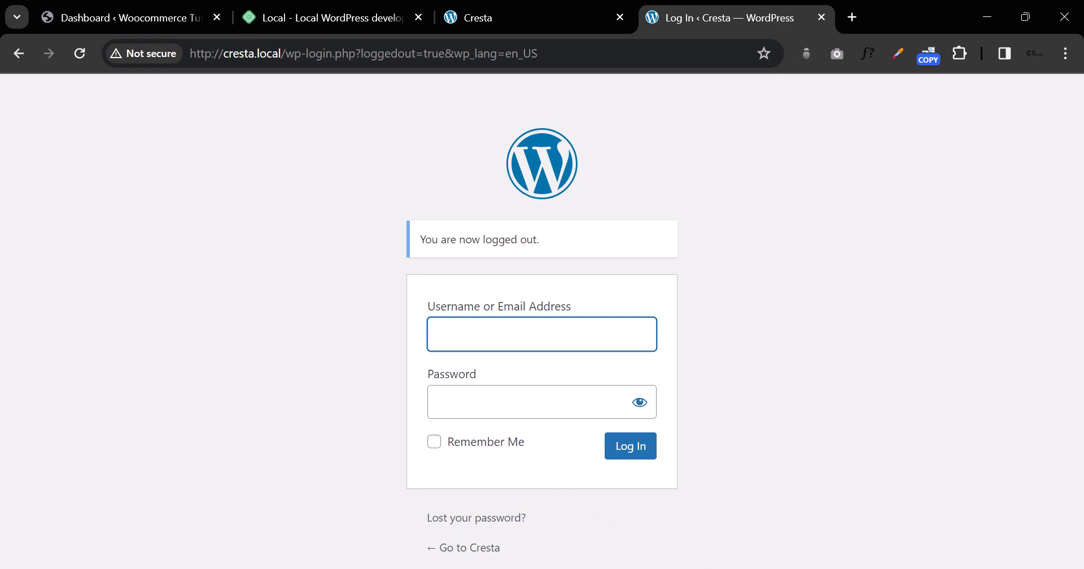
Step: Retry WP Admin auto-login from Local, then return to the Cresta overview
{"action": "left_click", "coordinate": [536, 568]}
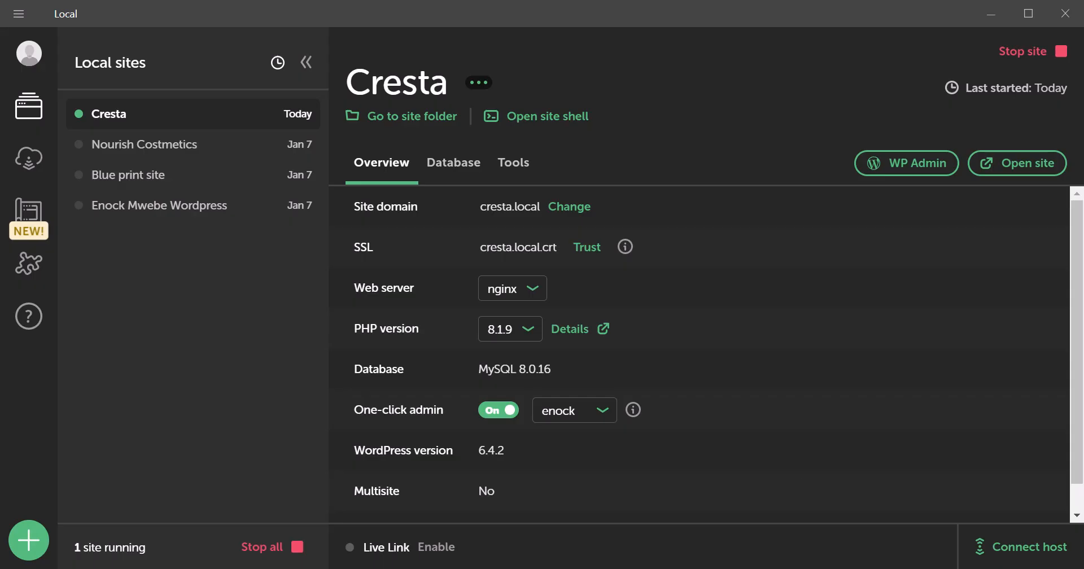
{"action": "left_click", "coordinate": [903, 169]}
{"action": "mouse_move", "coordinate": [724, 567]}
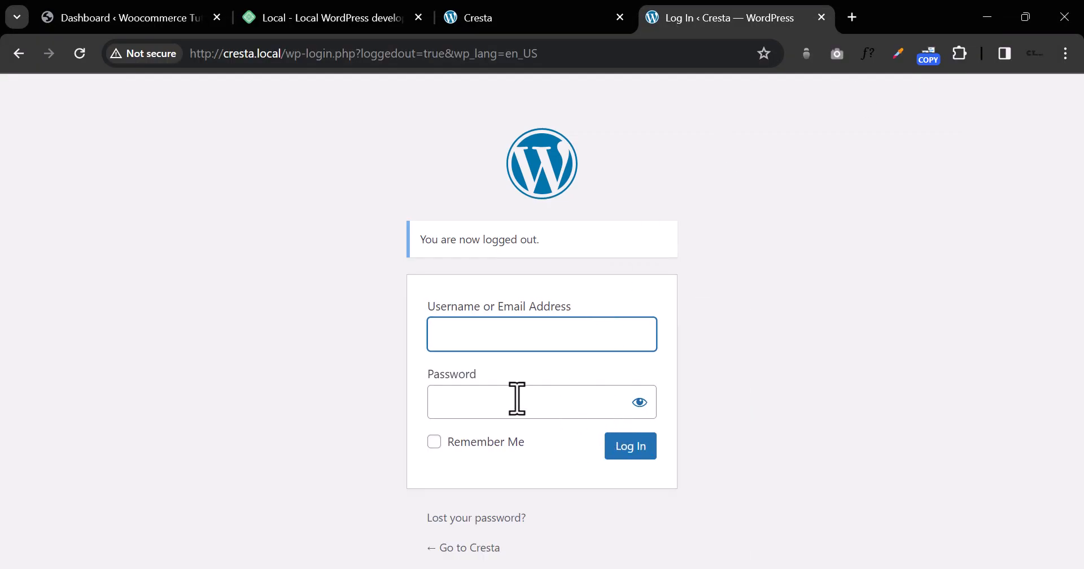
{"action": "left_click", "coordinate": [42, 568]}
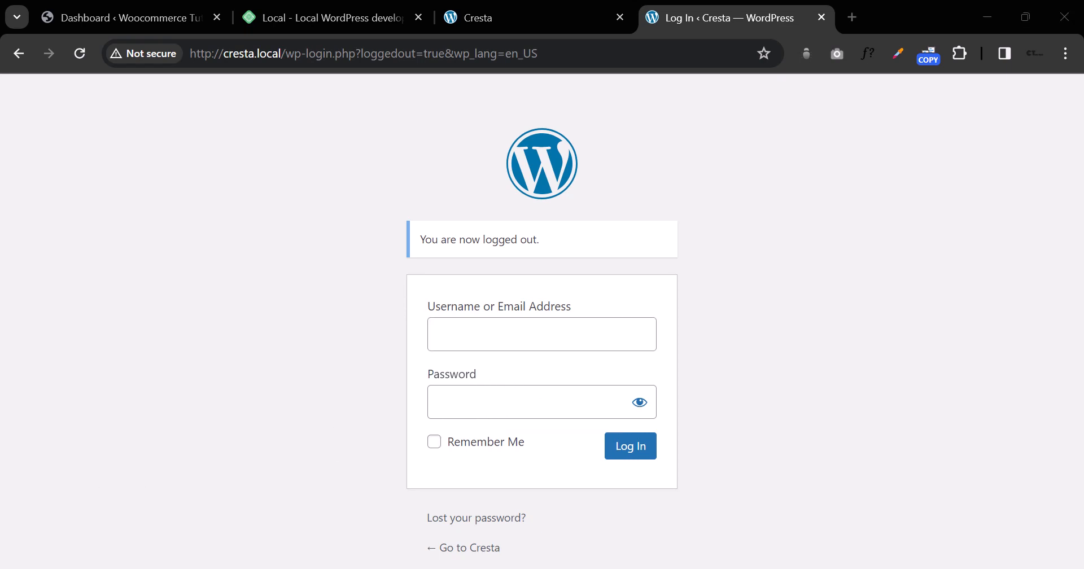
{"action": "left_click", "coordinate": [797, 568]}
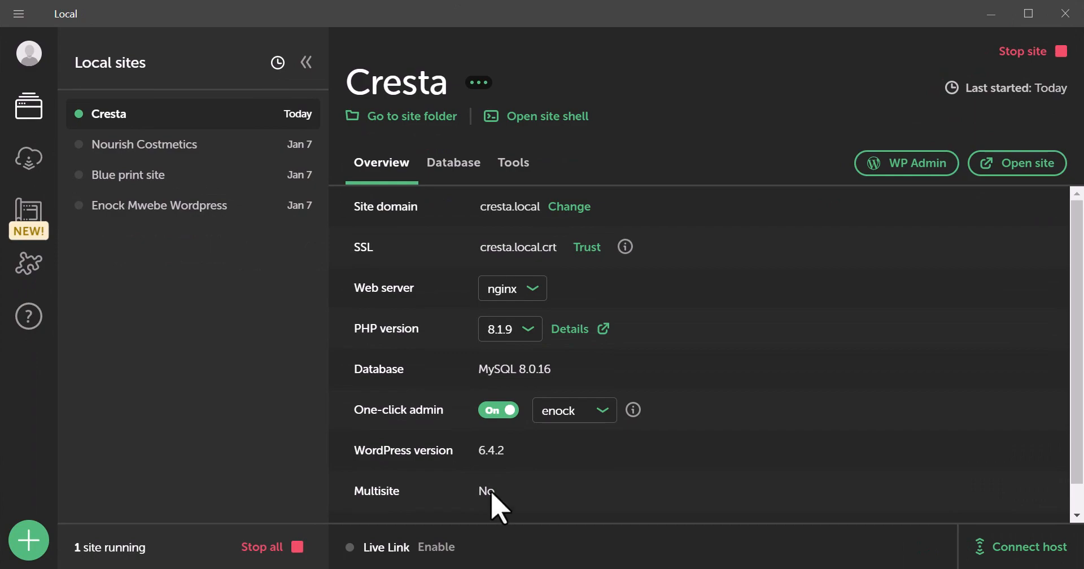
Step: Enable a Live Link for Cresta at shy-bite.localsite.io and open its Live Links details
{"action": "left_click", "coordinate": [902, 164]}
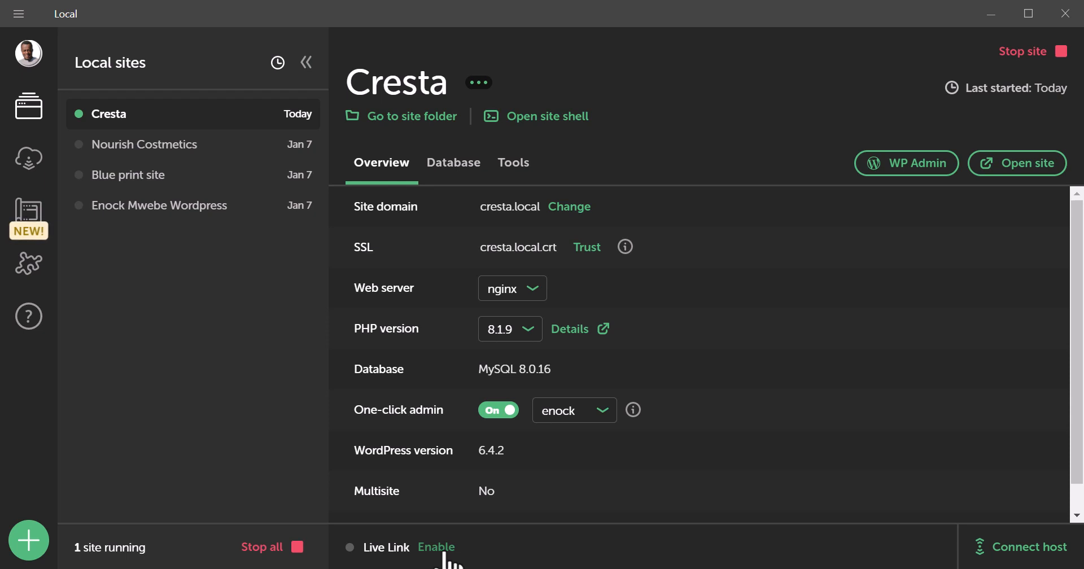
{"action": "left_click", "coordinate": [444, 560]}
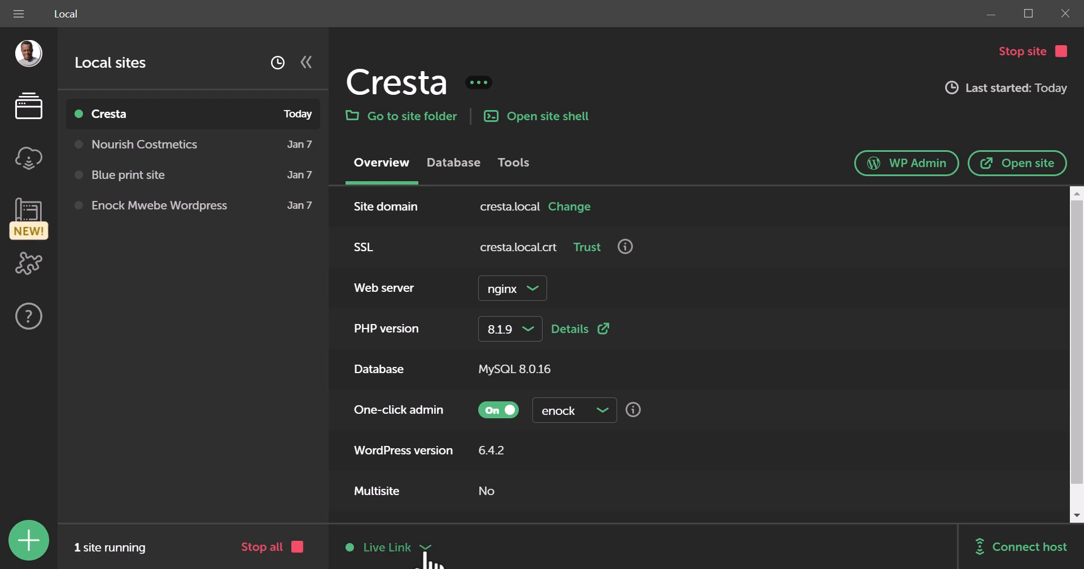
{"action": "left_click", "coordinate": [426, 549]}
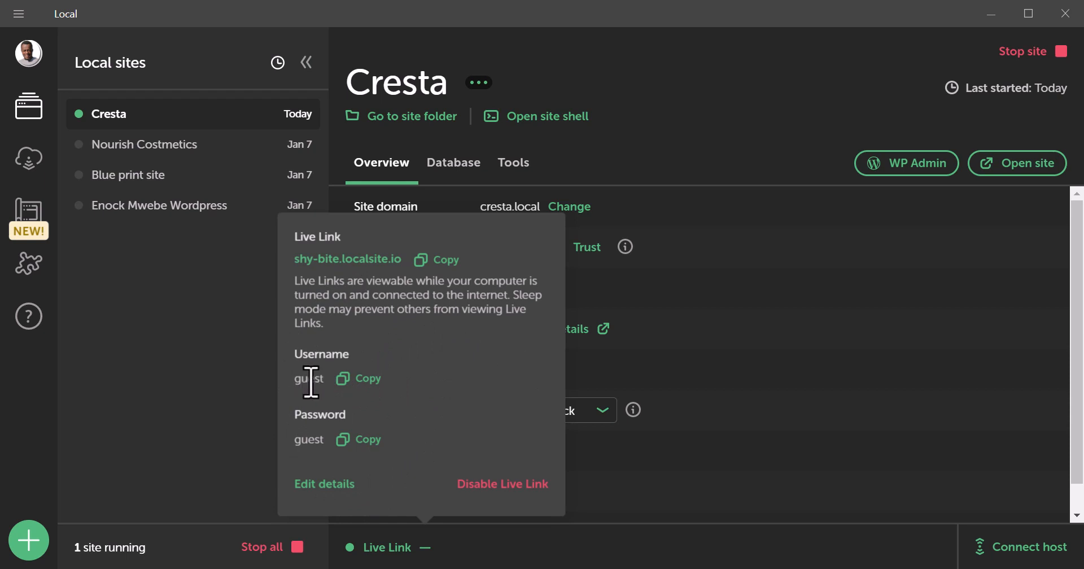
{"action": "left_click", "coordinate": [337, 486]}
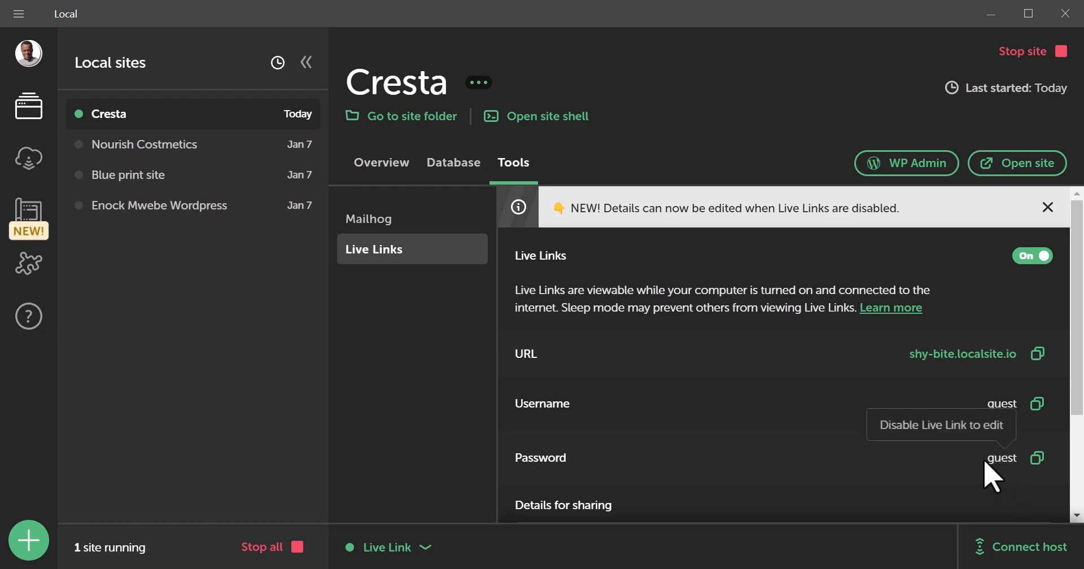
Step: Turn the Live Link off and replace its username with a new one
{"action": "left_click", "coordinate": [1037, 256]}
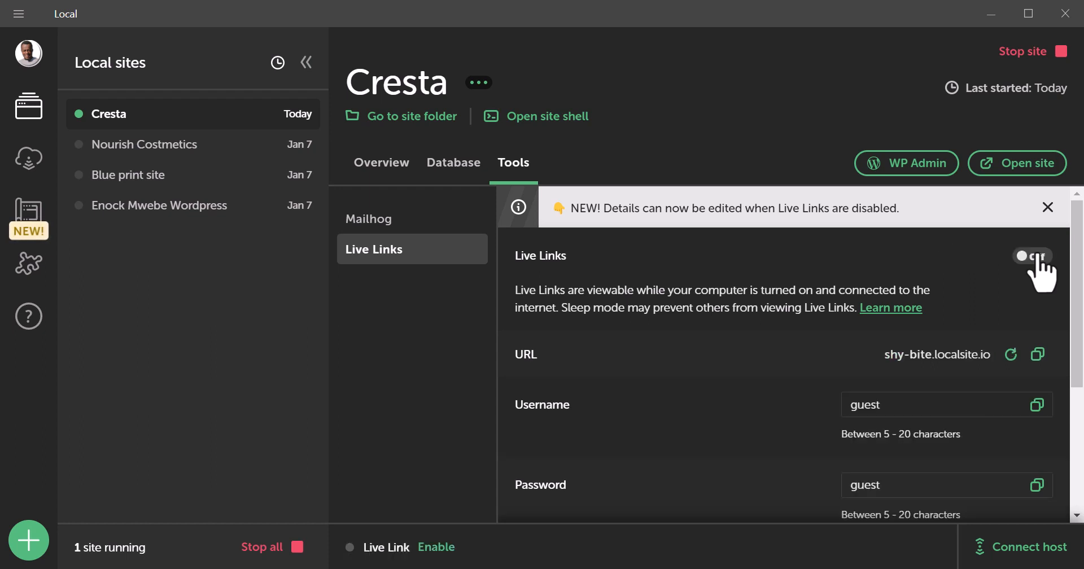
{"action": "double_click", "coordinate": [937, 408]}
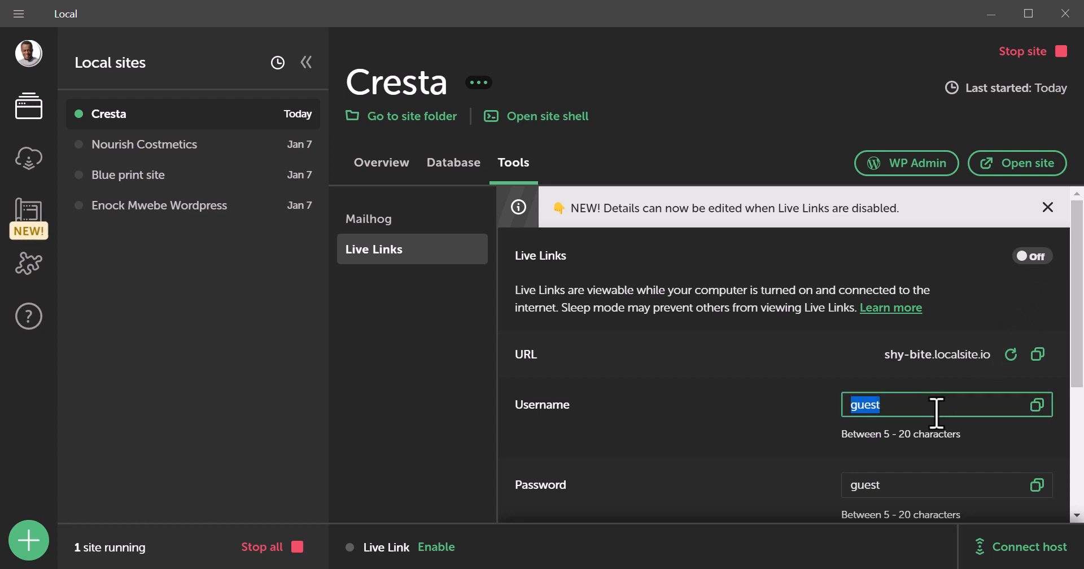
{"action": "type", "text": "user"}
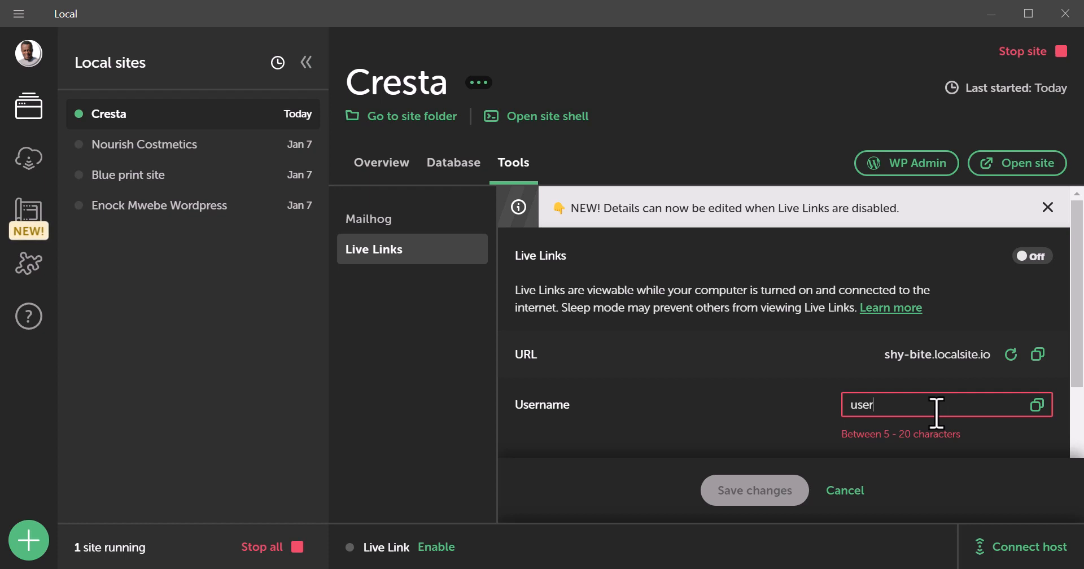
{"action": "key", "text": "BackSpace"}
{"action": "key", "text": "BackSpace"}
{"action": "key", "text": "BackSpace"}
{"action": "type", "text": "m"}
{"action": "key", "text": "BackSpace"}
{"action": "type", "text": "user+co"}
{"action": "key", "text": "BackSpace"}
{"action": "key", "text": "BackSpace"}
{"action": "key", "text": "BackSpace"}
{"action": "type", "text": "maxwel"}
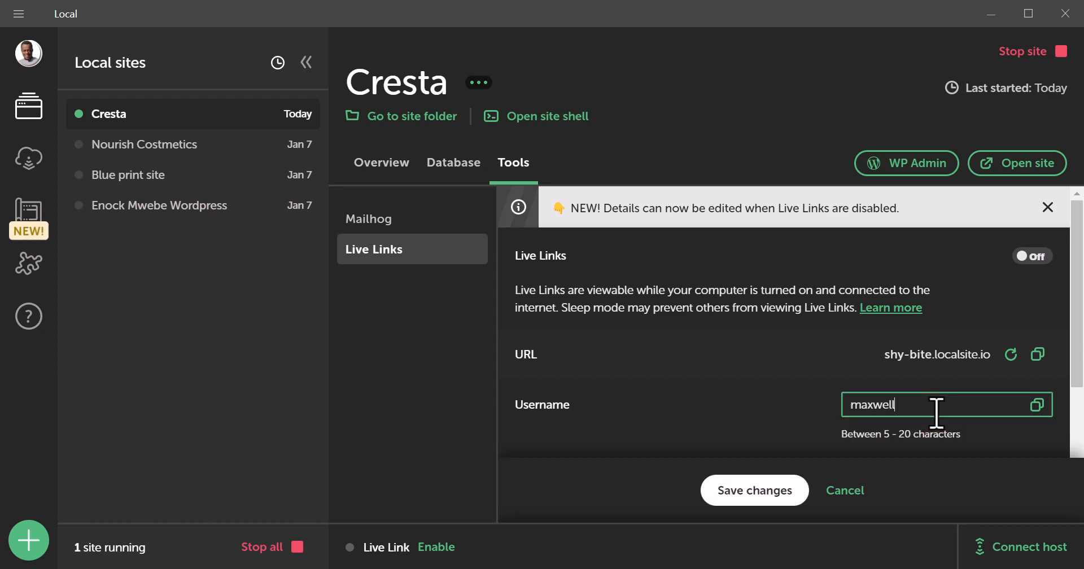
{"action": "type", "text": "l"}
Step: Set a new Live Link password, save the changes, and re-enable the Live Link
{"action": "scroll", "coordinate": [935, 412], "scroll_direction": "down", "scroll_amount": 3}
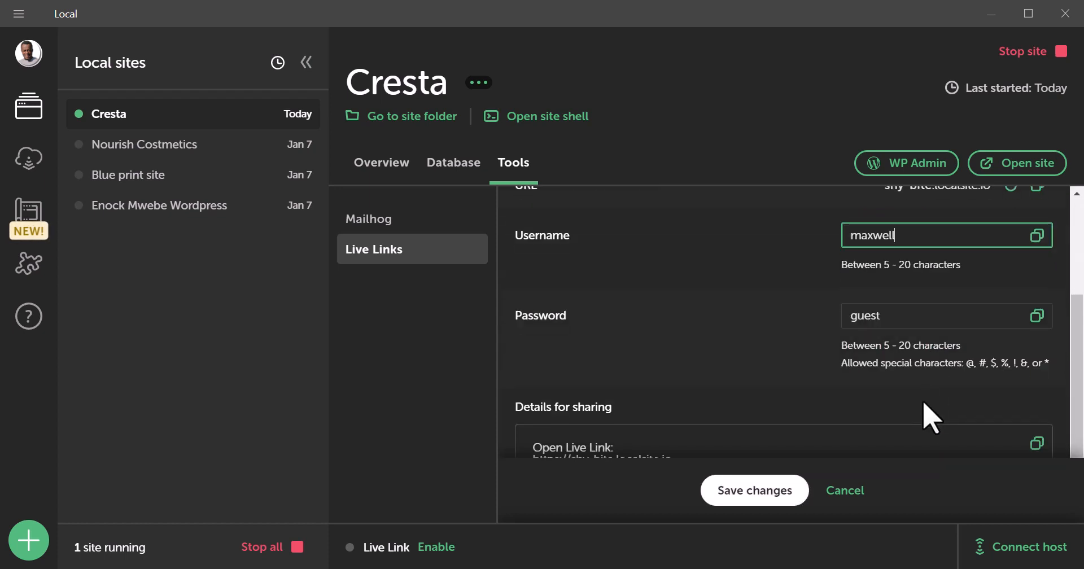
{"action": "double_click", "coordinate": [890, 316]}
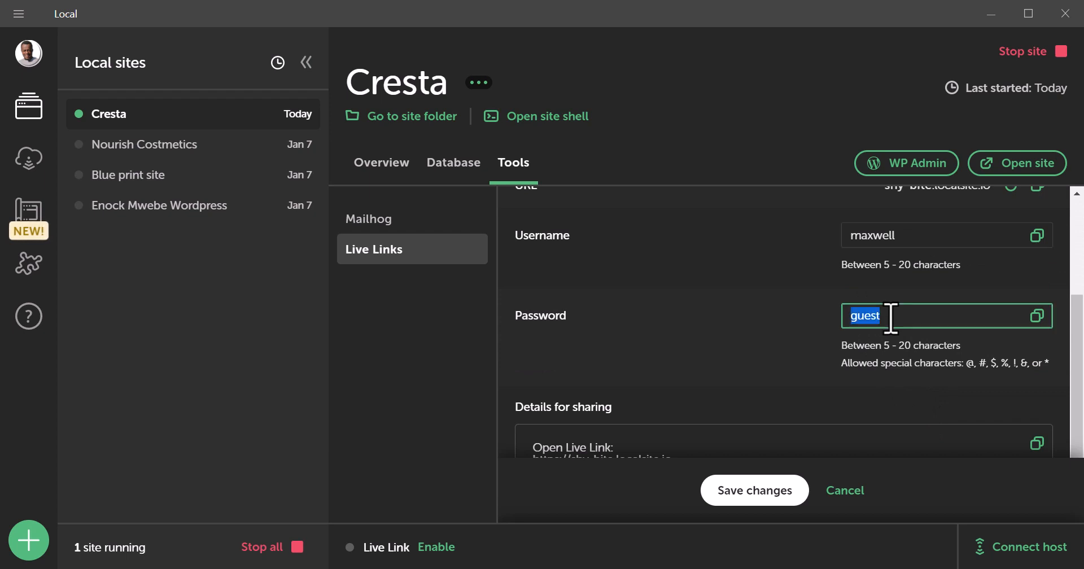
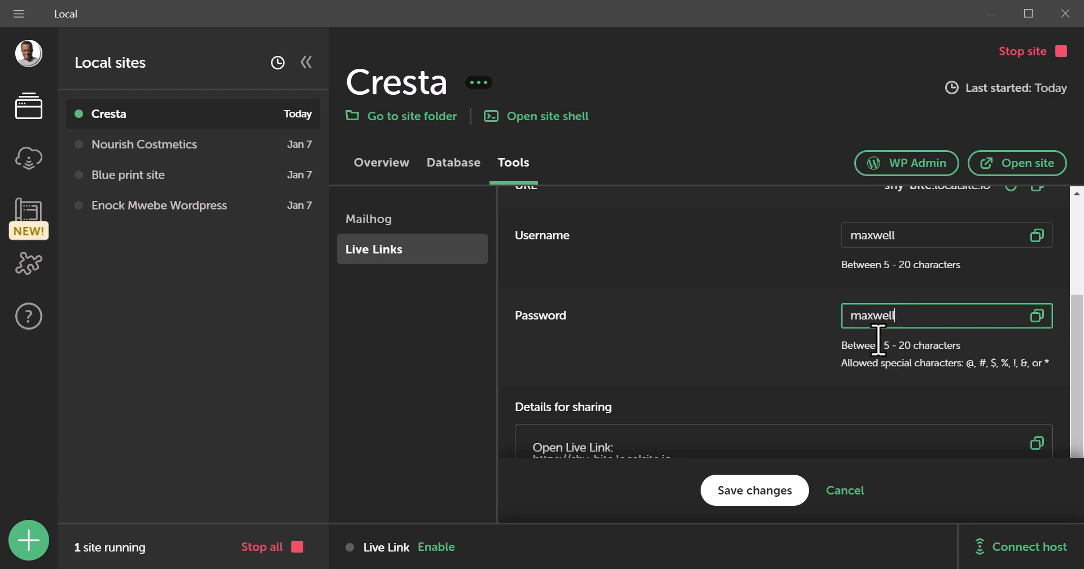
{"action": "scroll", "coordinate": [864, 372], "scroll_direction": "down", "scroll_amount": 1}
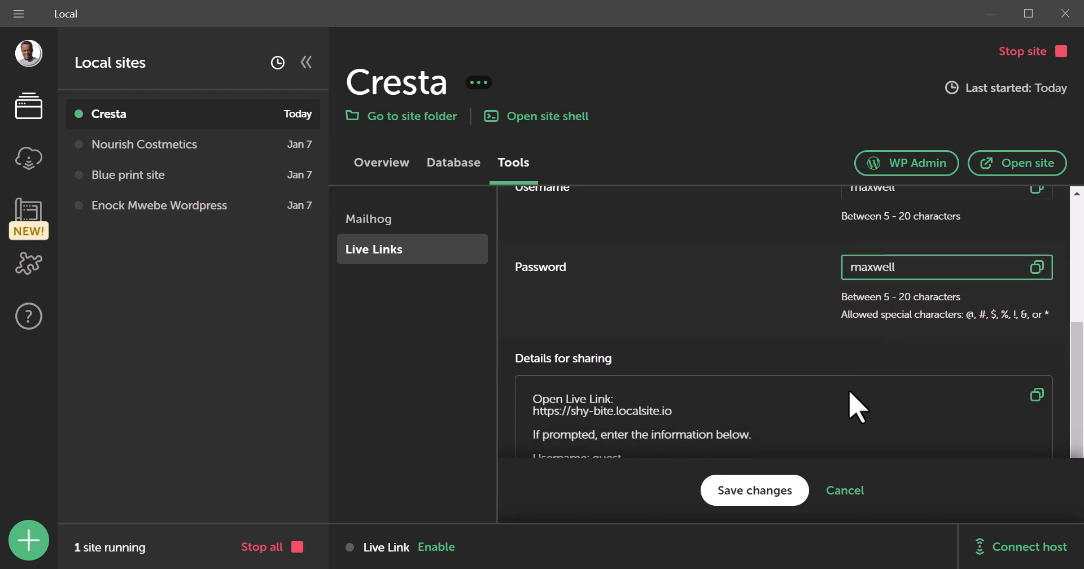
{"action": "left_click", "coordinate": [756, 503]}
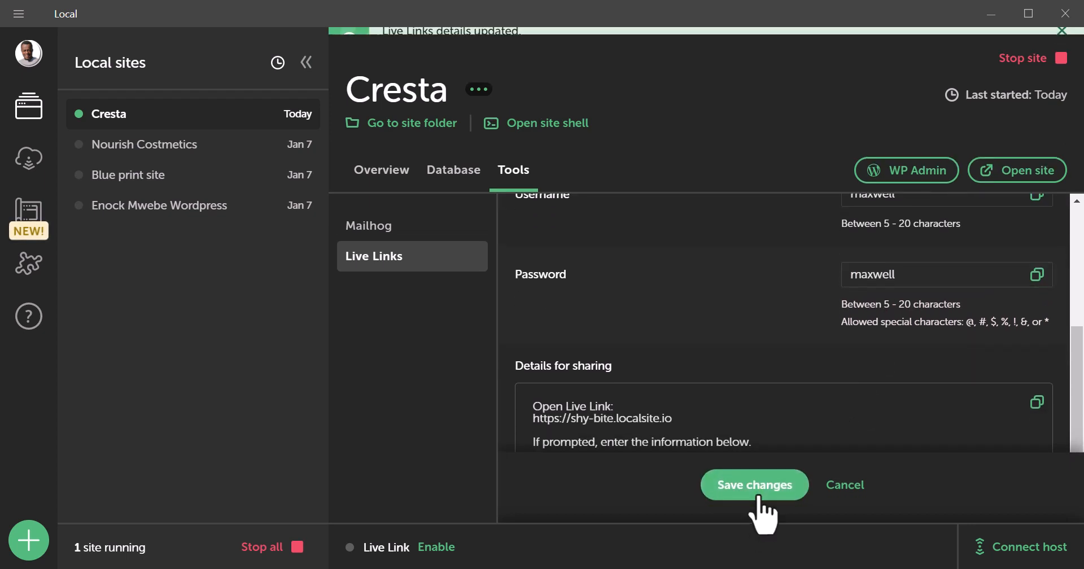
{"action": "left_click", "coordinate": [434, 547]}
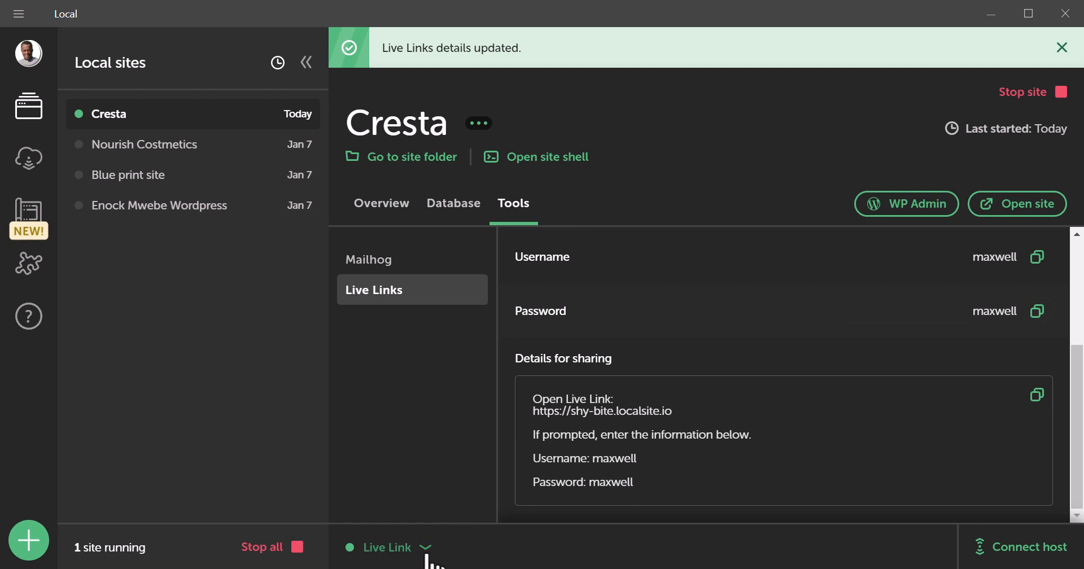
{"action": "left_click", "coordinate": [427, 556]}
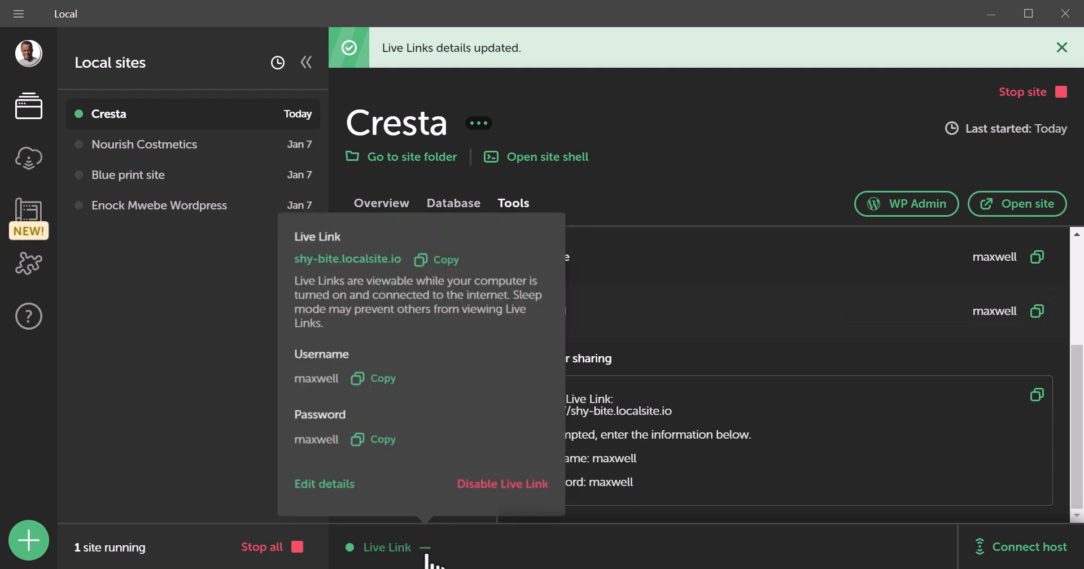
Step: Copy the Live Link URL and close the Chrome tabs right of the localwp.com tab
{"action": "left_click", "coordinate": [435, 259]}
{"action": "key", "text": "alt+Tab"}
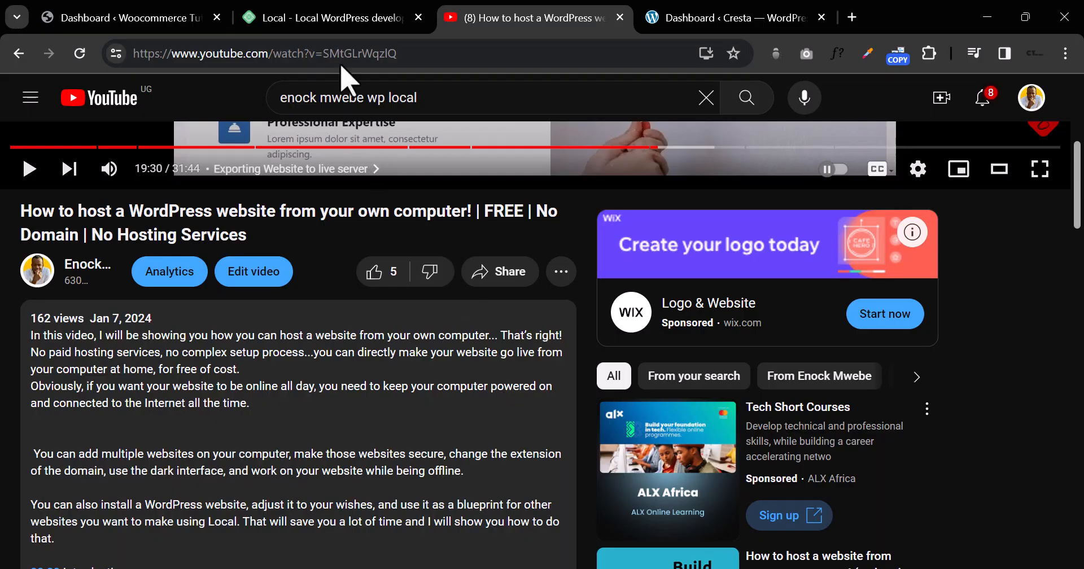
{"action": "left_click", "coordinate": [319, 23]}
{"action": "right_click", "coordinate": [318, 26]}
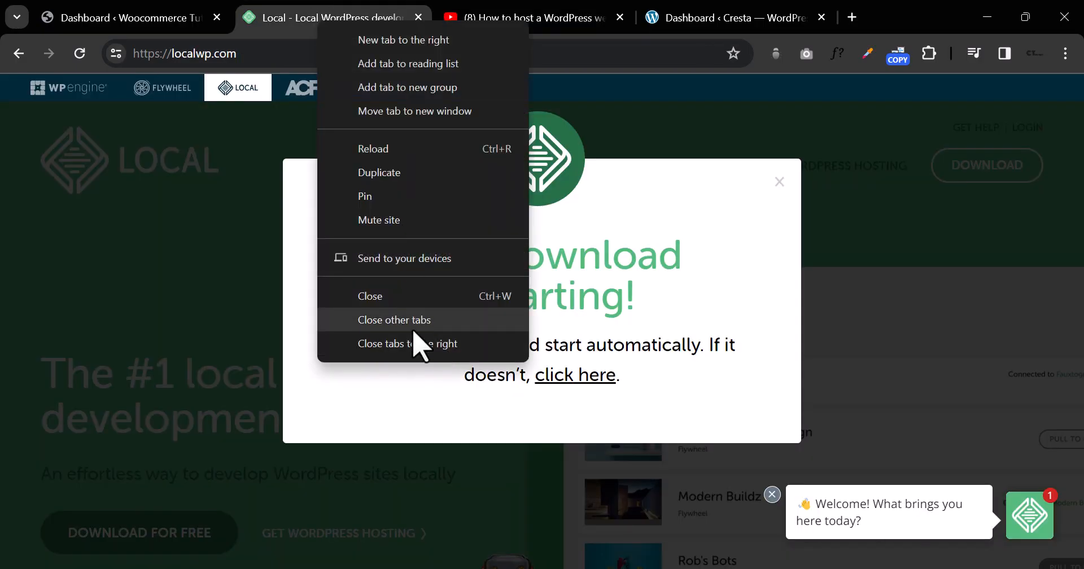
{"action": "left_click", "coordinate": [416, 343]}
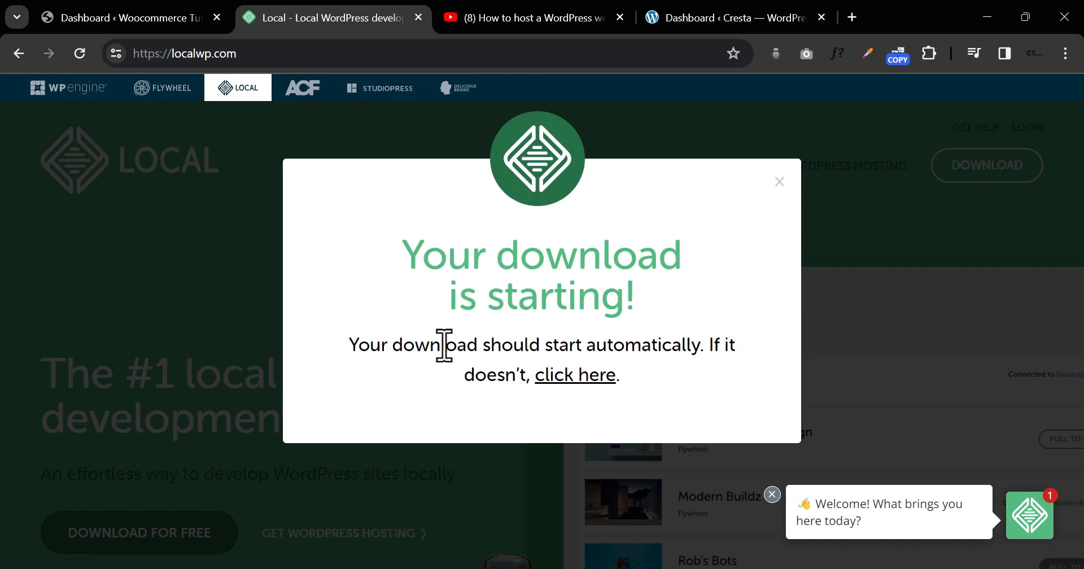
Step: Open the copied shy-bite.localsite.io address in a new Incognito window
{"action": "left_click", "coordinate": [1066, 59]}
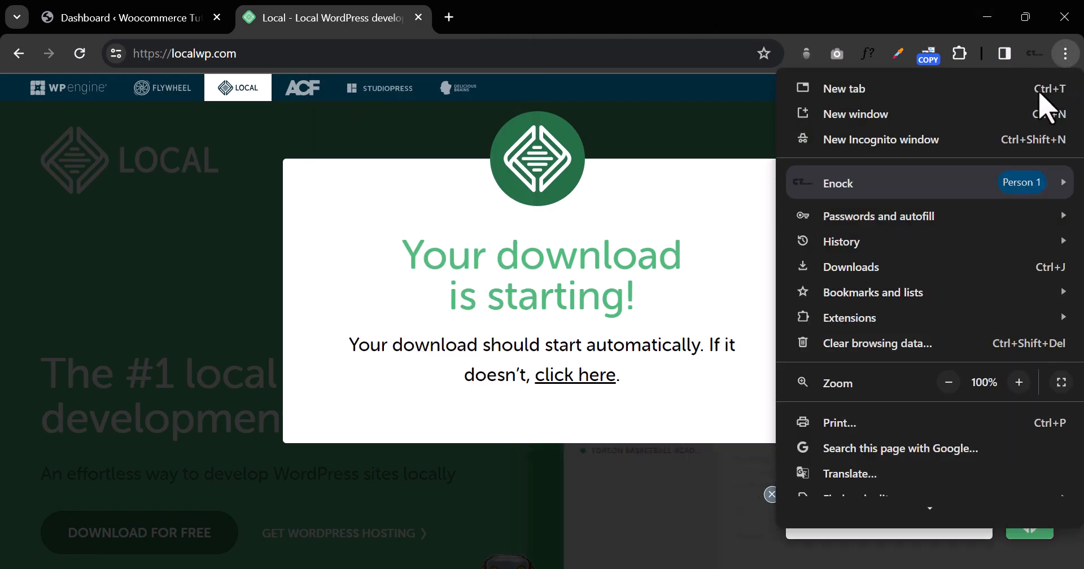
{"action": "left_click", "coordinate": [876, 146]}
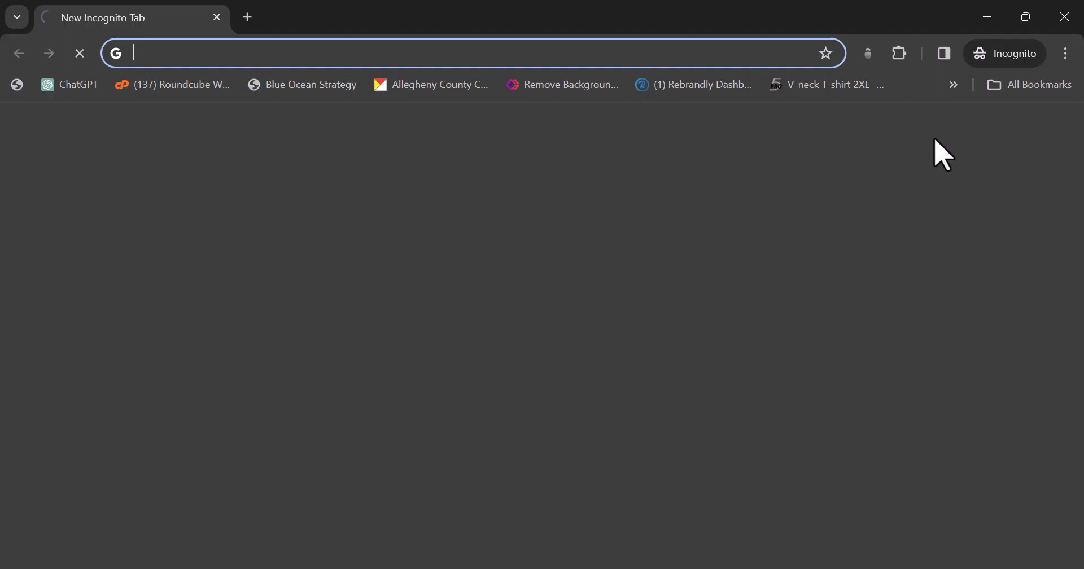
{"action": "right_click", "coordinate": [405, 52]}
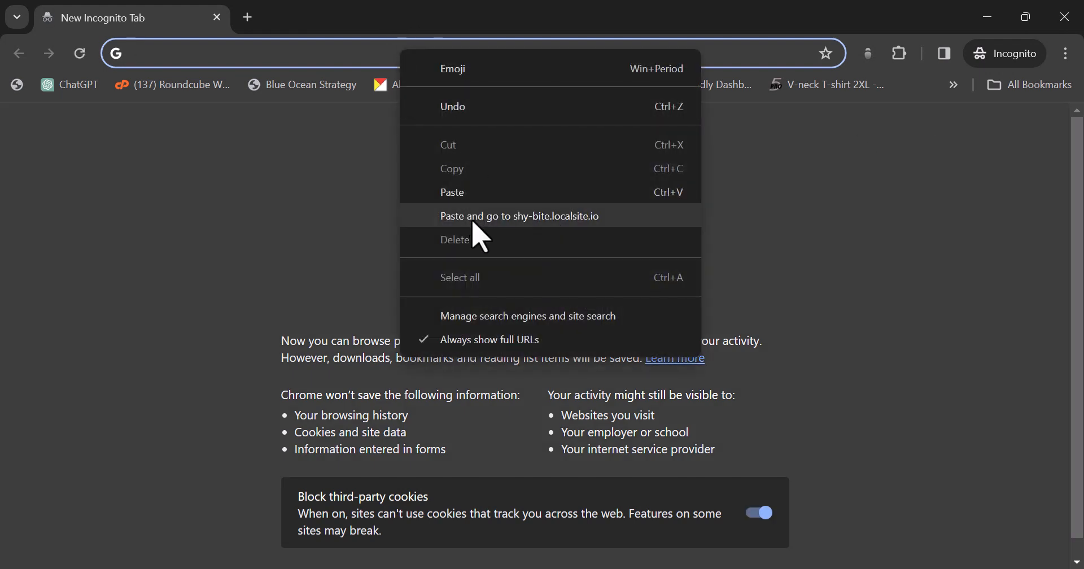
{"action": "left_click", "coordinate": [473, 222]}
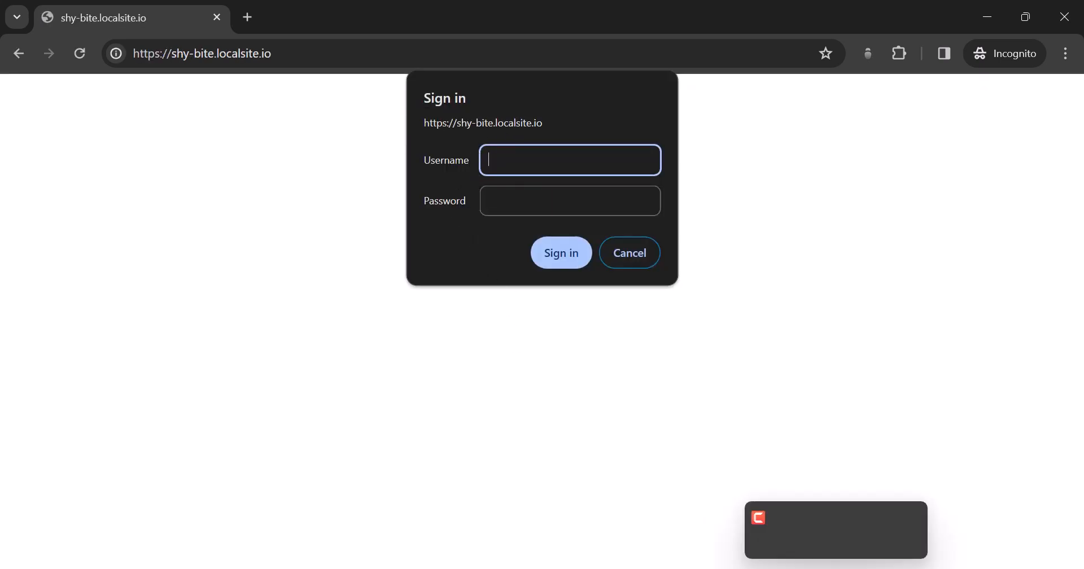
Step: Copy the Live Link username from Local into Chrome's sign-in prompt
{"action": "mouse_move", "coordinate": [799, 568]}
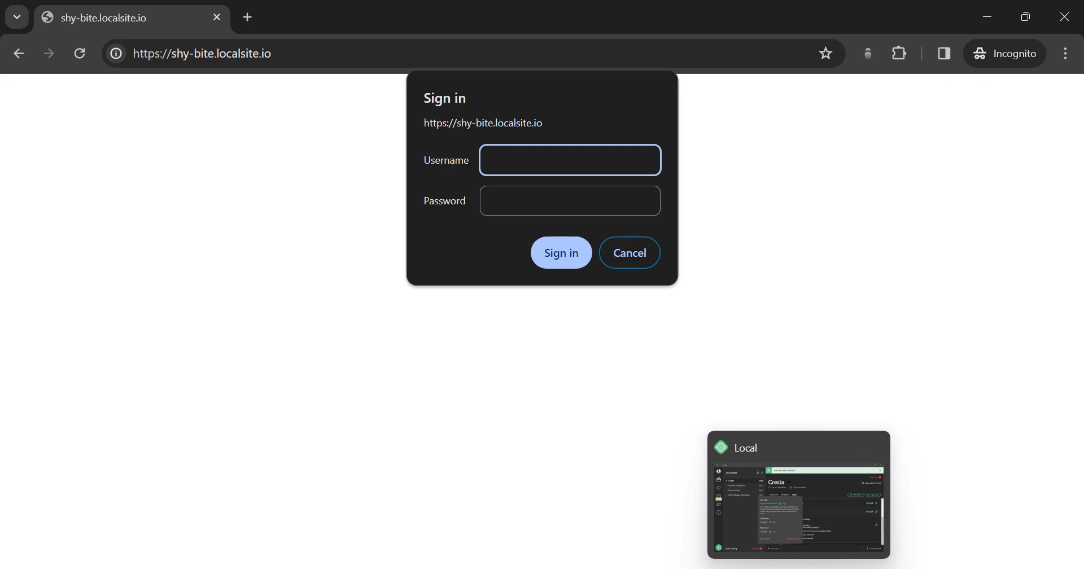
{"action": "left_click", "coordinate": [799, 568]}
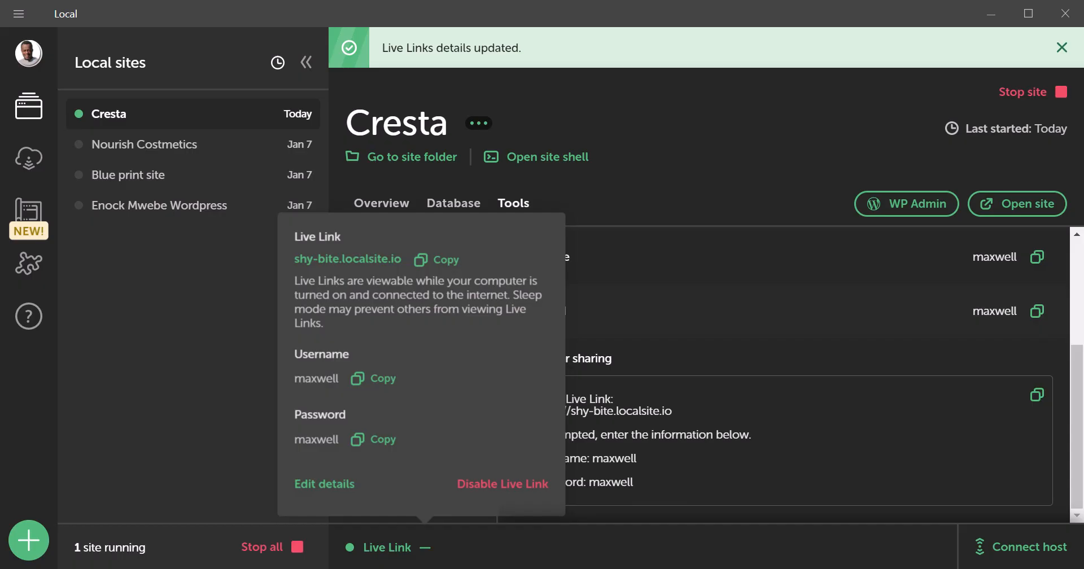
{"action": "left_click", "coordinate": [373, 379]}
{"action": "mouse_move", "coordinate": [573, 556]}
{"action": "left_click", "coordinate": [604, 547]}
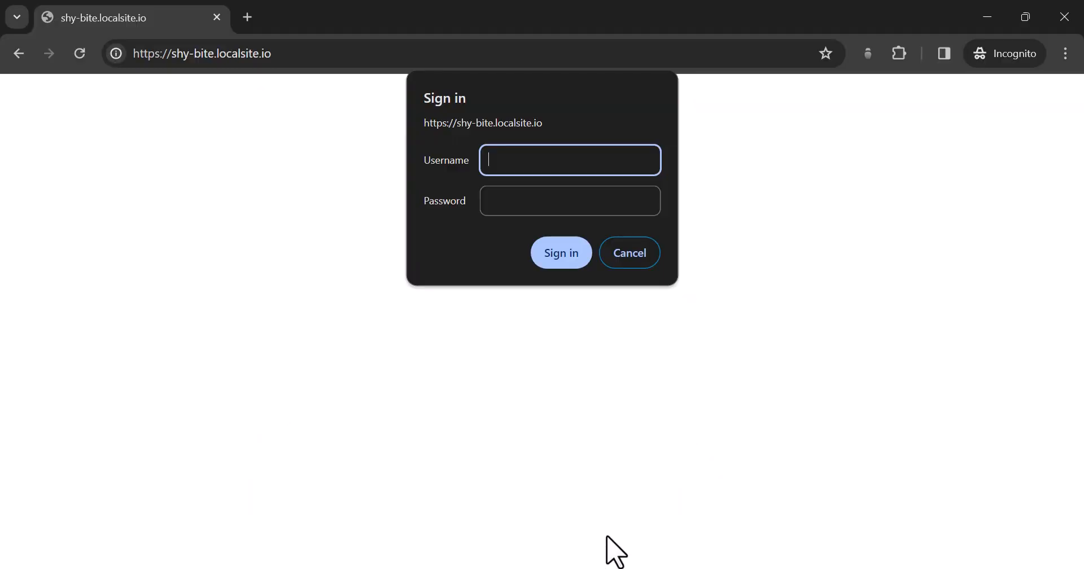
{"action": "right_click", "coordinate": [535, 161]}
{"action": "left_click", "coordinate": [621, 296]}
Step: Paste the Live Link password, sign in to view Cresta's homepage, then close the Incognito window
{"action": "mouse_move", "coordinate": [799, 565]}
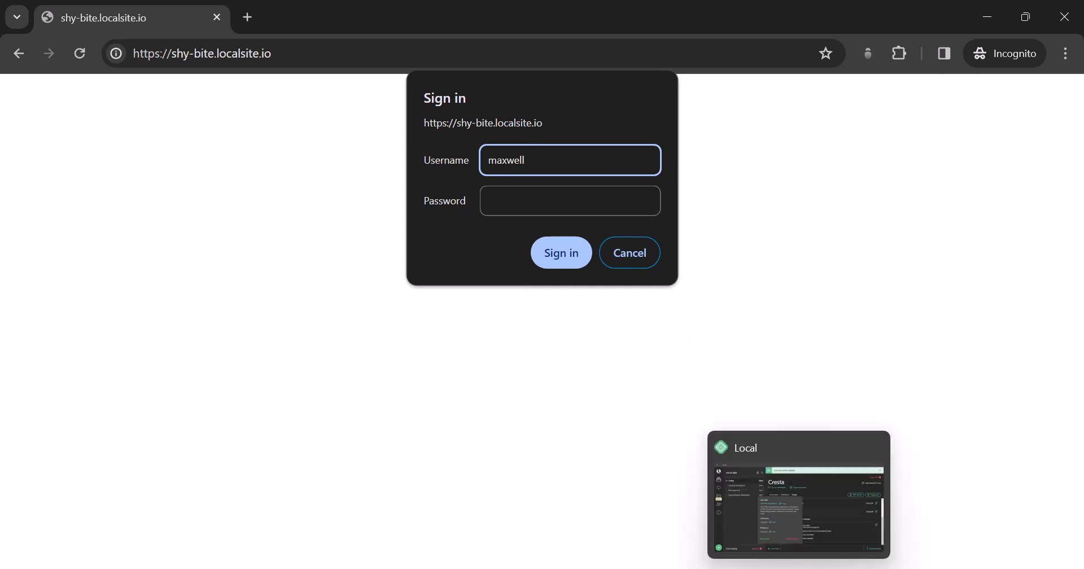
{"action": "left_click", "coordinate": [799, 496]}
{"action": "left_click", "coordinate": [376, 440]}
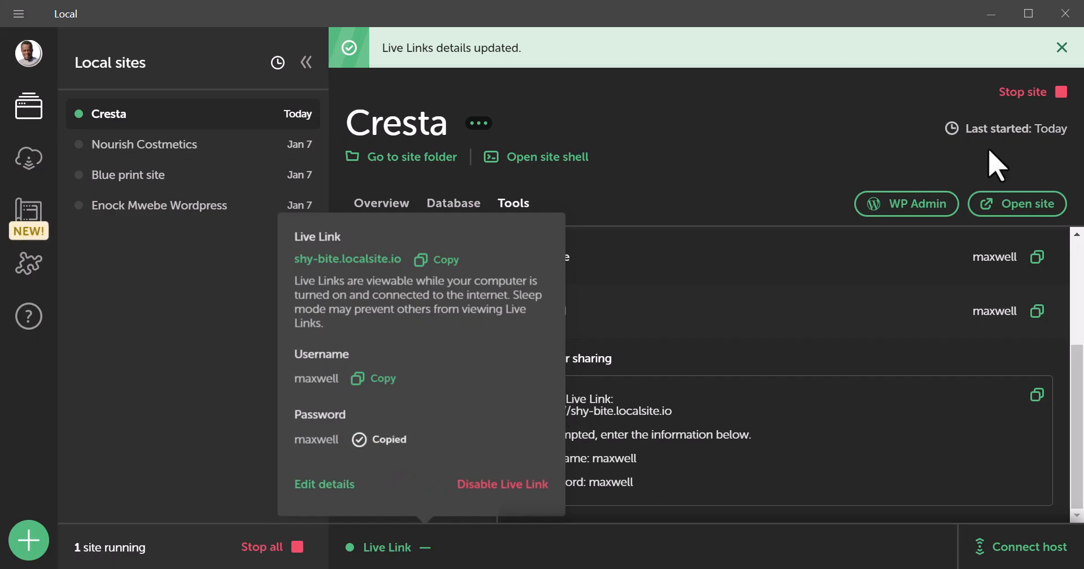
{"action": "left_click", "coordinate": [990, 13]}
{"action": "left_click", "coordinate": [567, 201]}
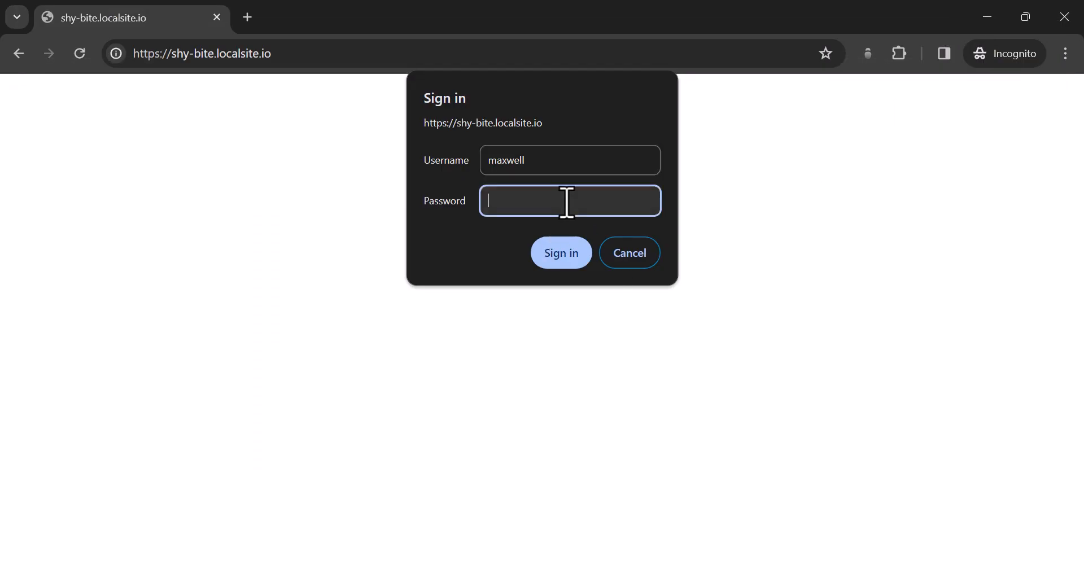
{"action": "right_click", "coordinate": [567, 201]}
{"action": "left_click", "coordinate": [634, 340]}
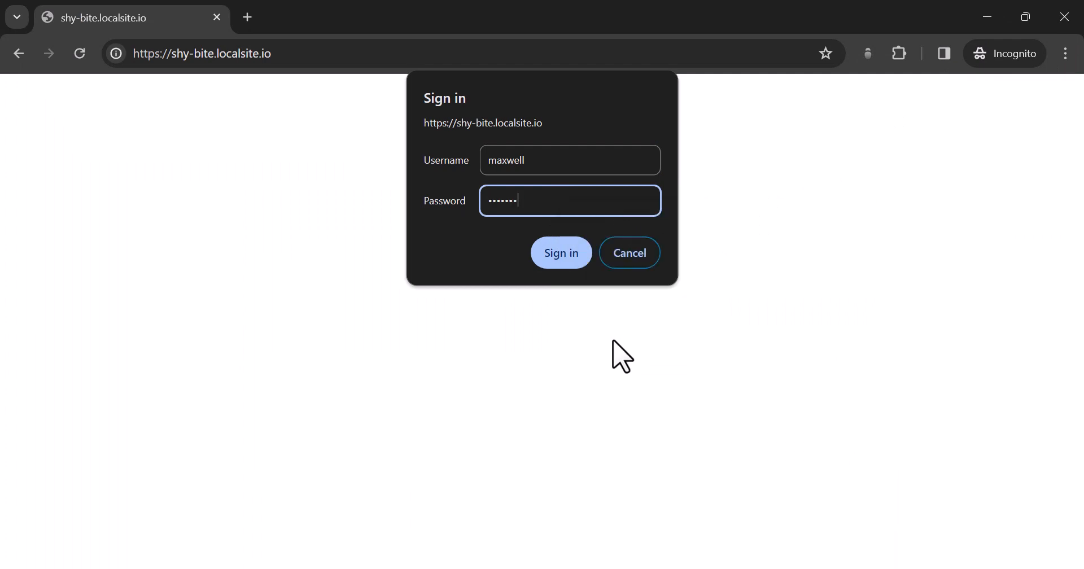
{"action": "left_click", "coordinate": [582, 265]}
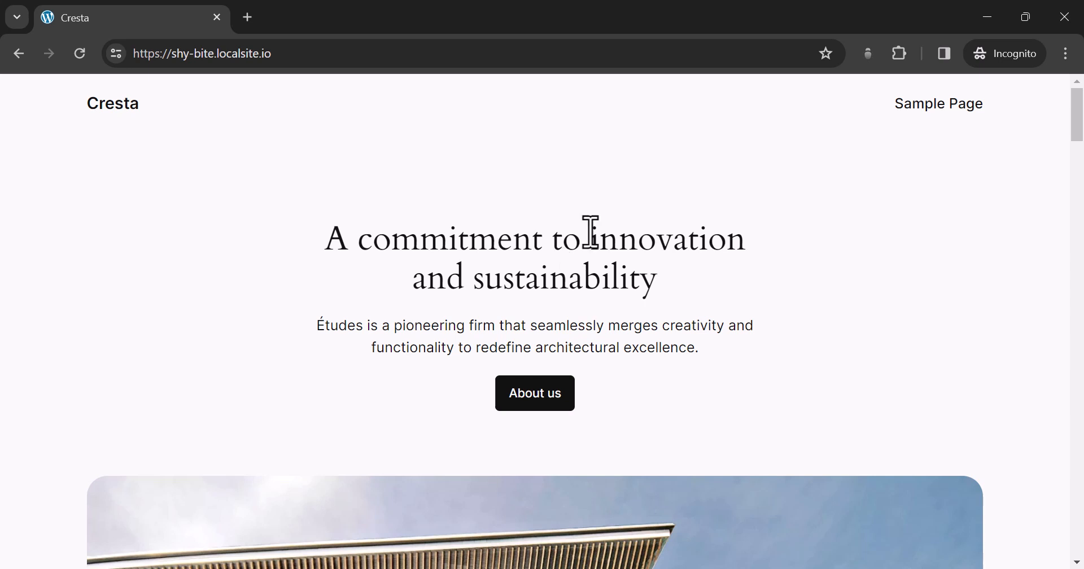
{"action": "left_click", "coordinate": [1067, 24]}
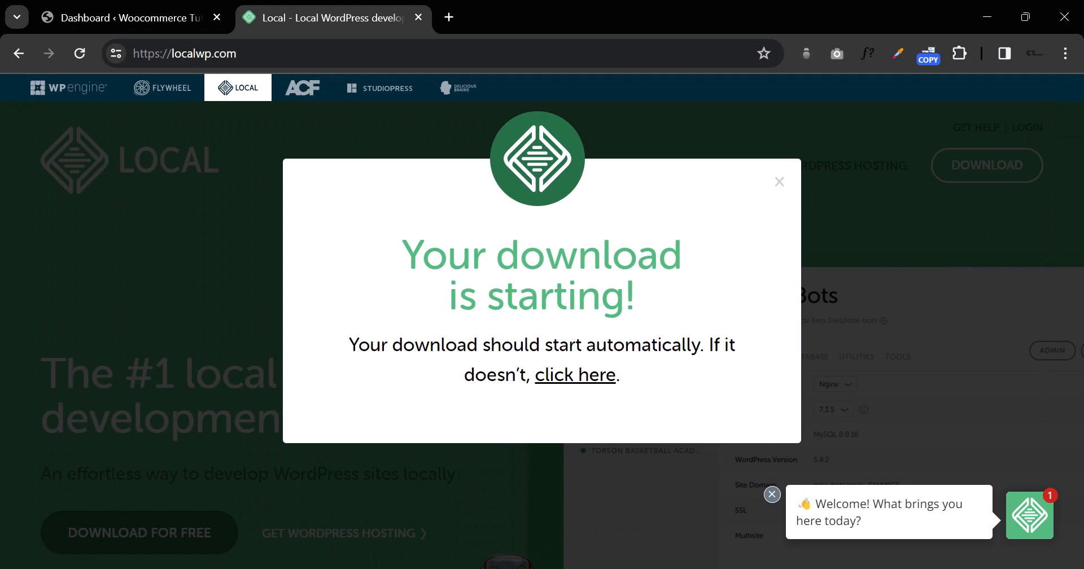
{"action": "key", "text": "alt+Tab"}
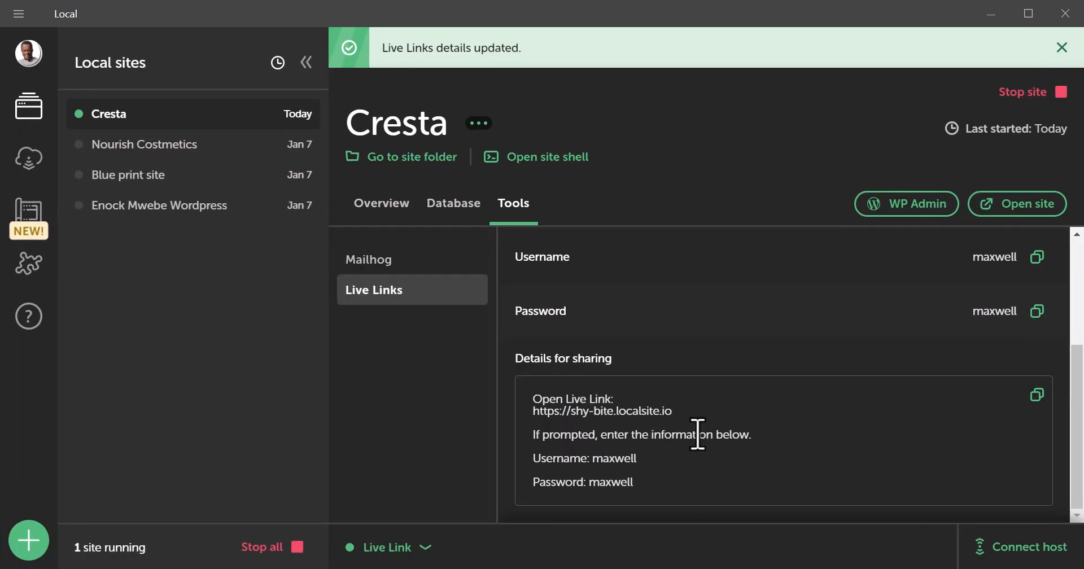
Step: Return to Cresta's Overview in the sites list and minimize Local
{"action": "scroll", "coordinate": [671, 389], "scroll_direction": "up", "scroll_amount": 4}
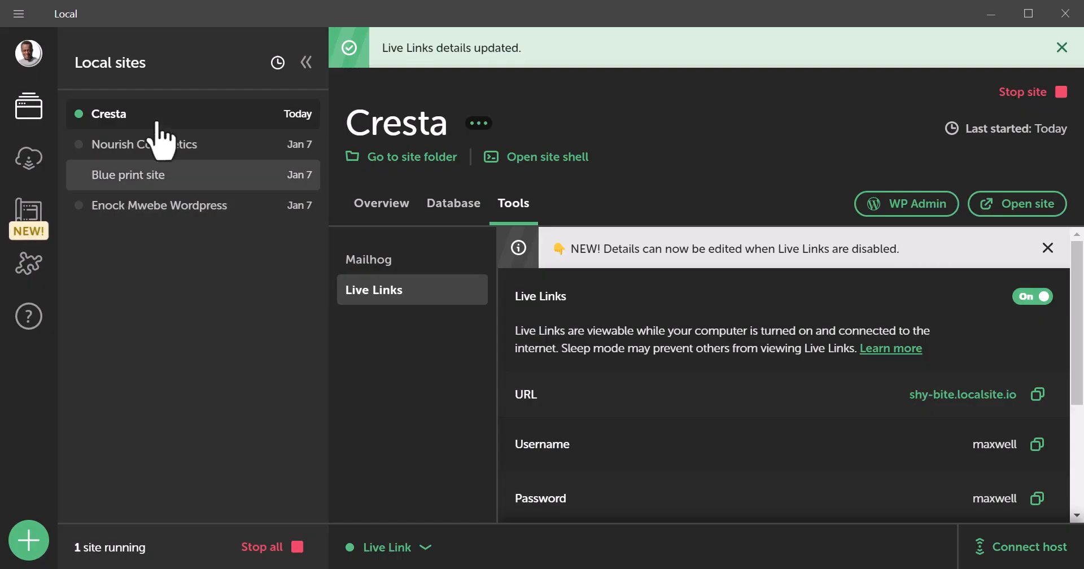
{"action": "left_click", "coordinate": [157, 122]}
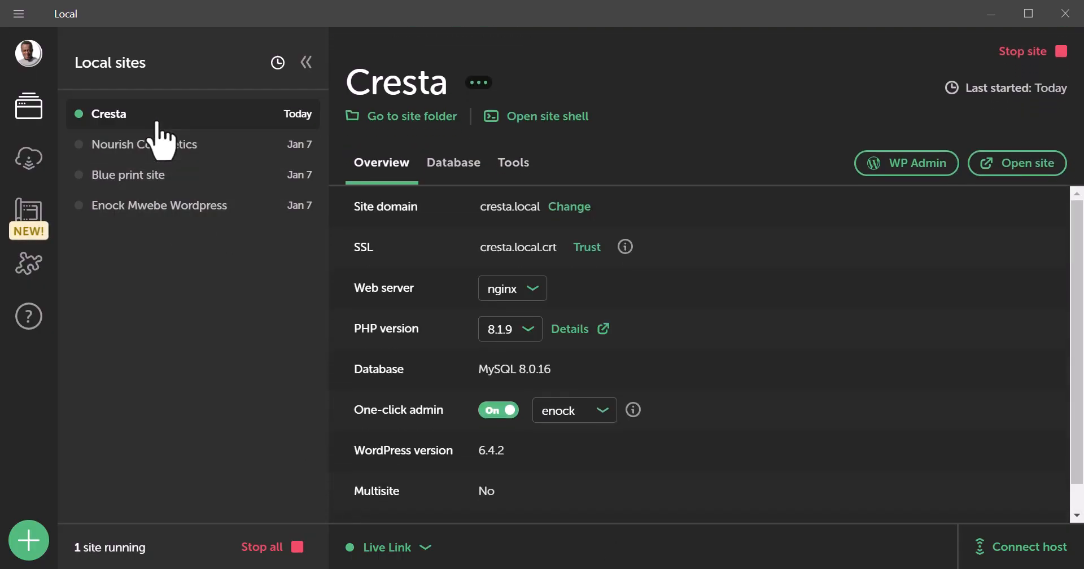
{"action": "left_click", "coordinate": [988, 25]}
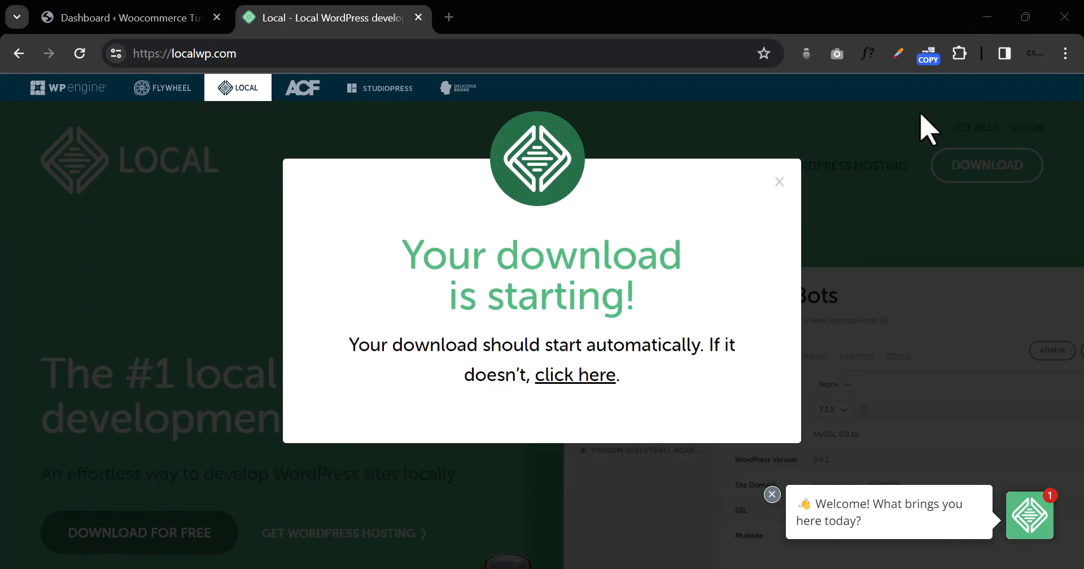
Step: In a new Chrome tab, load YouTube from 'you', then go to amazon.com
{"action": "left_click", "coordinate": [447, 53]}
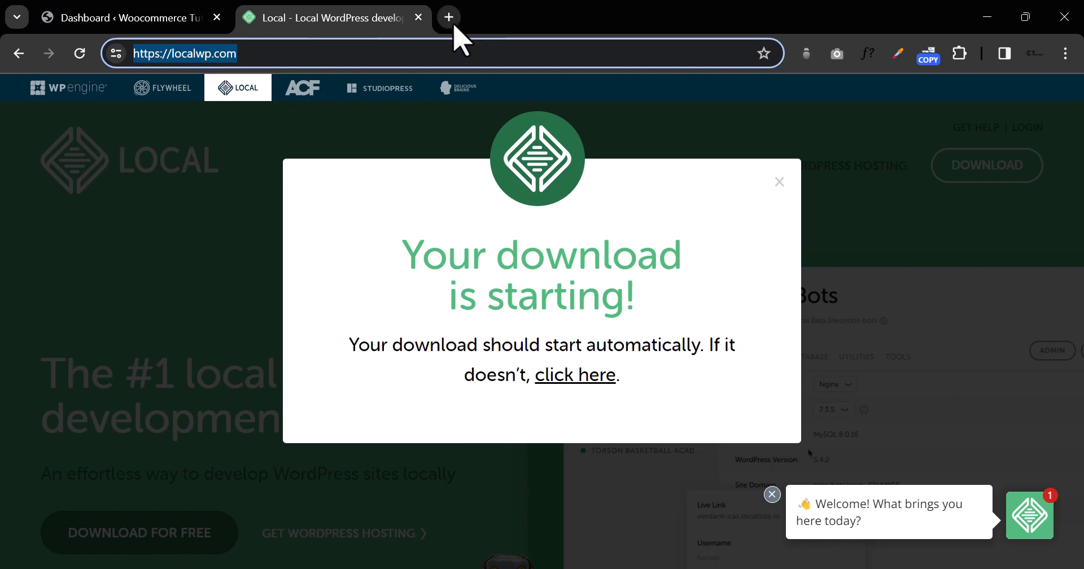
{"action": "left_click", "coordinate": [452, 21]}
{"action": "left_click", "coordinate": [442, 53]}
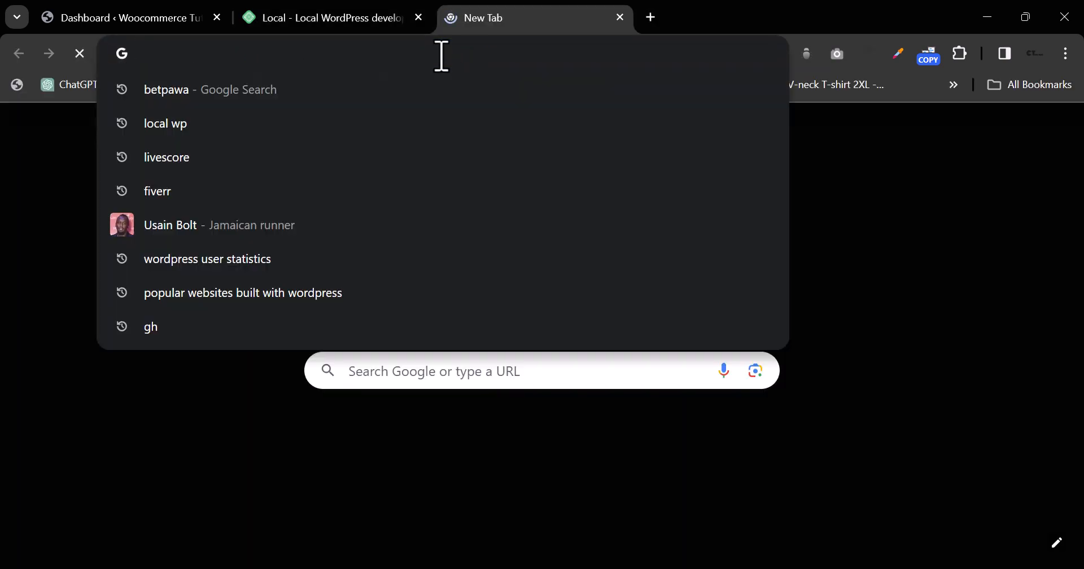
{"action": "type", "text": "youtube.com"}
{"action": "key", "text": "Return"}
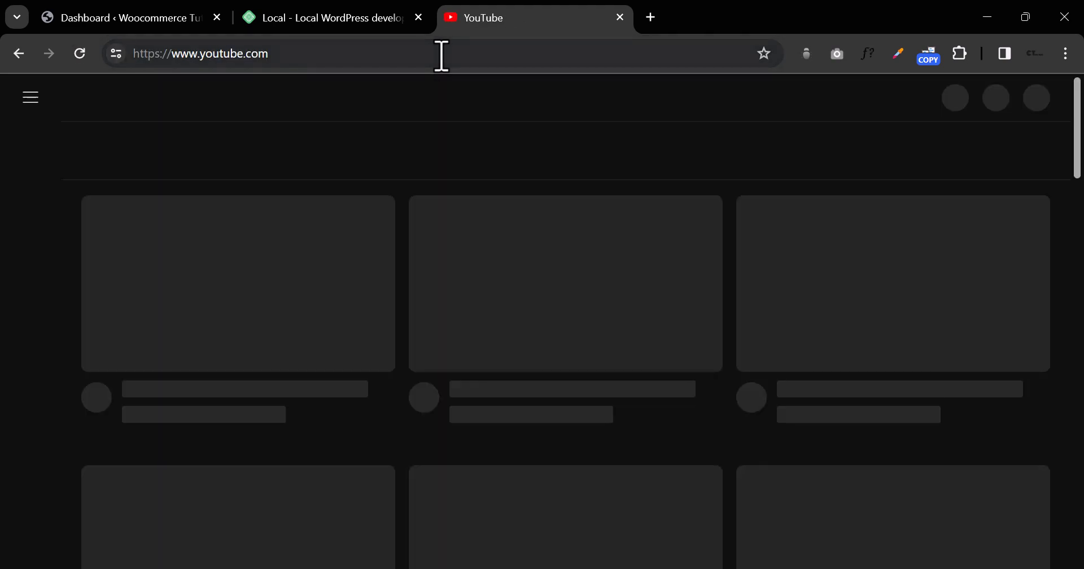
{"action": "left_click", "coordinate": [441, 55]}
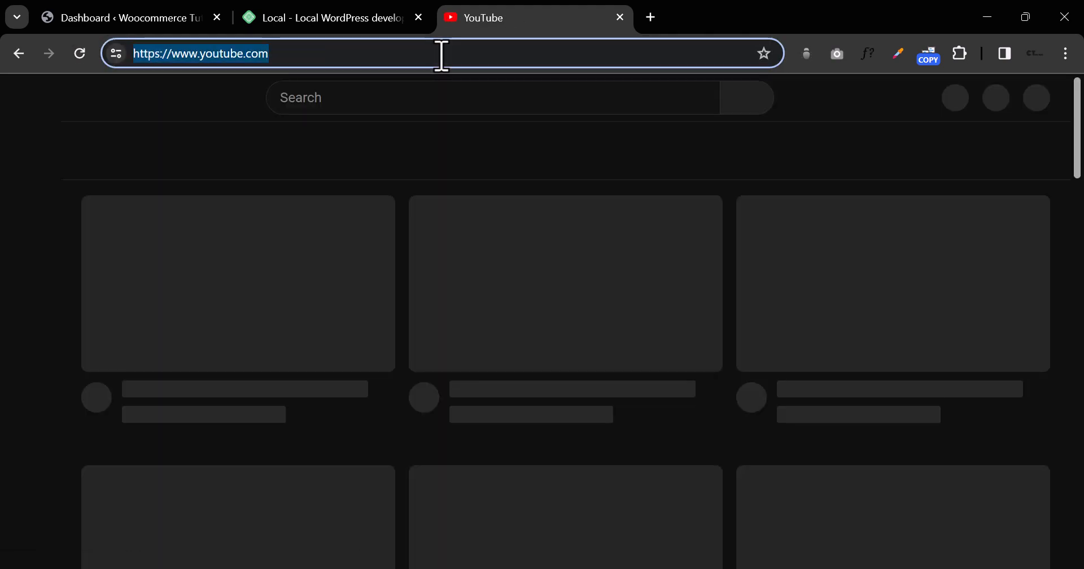
{"action": "type", "text": "a"}
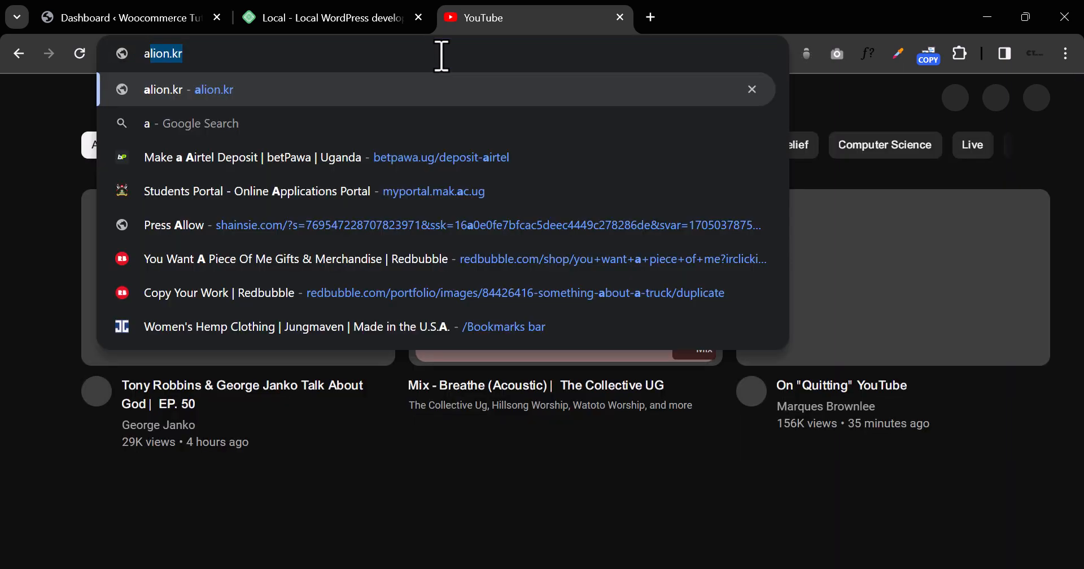
{"action": "type", "text": "mazon"}
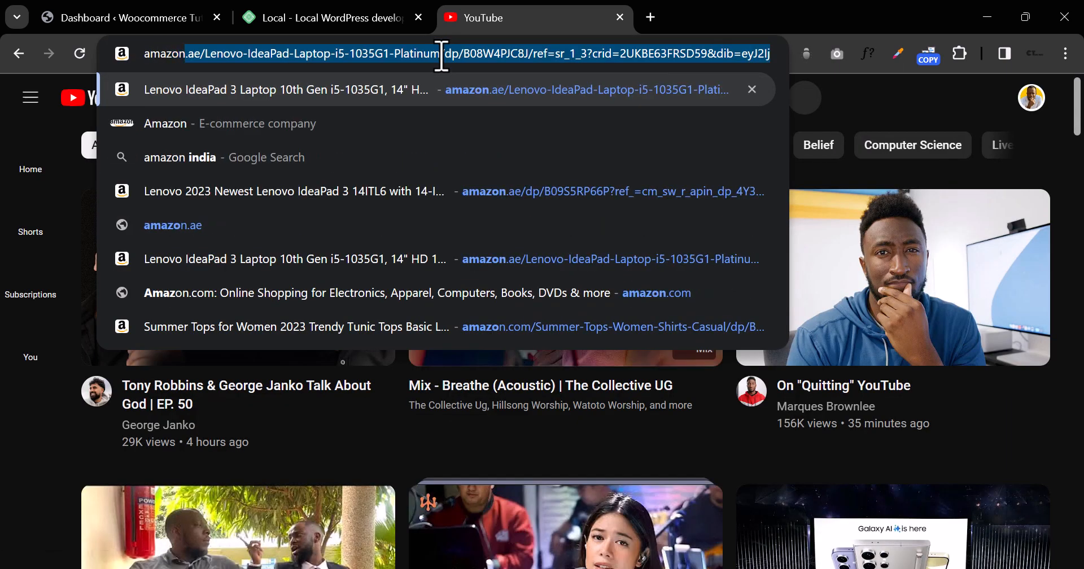
{"action": "type", "text": ".com"}
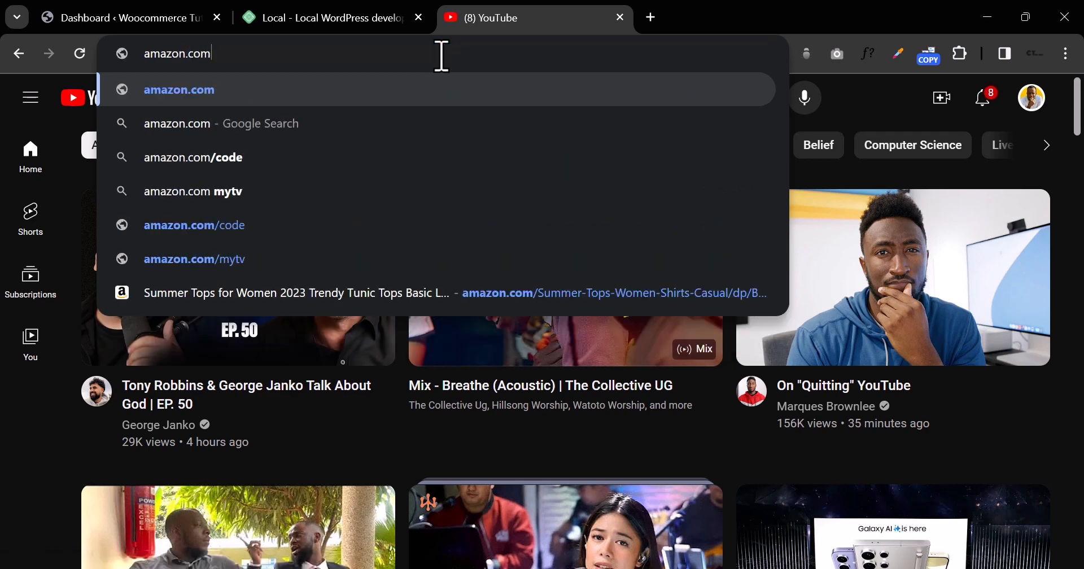
{"action": "key", "text": "Return"}
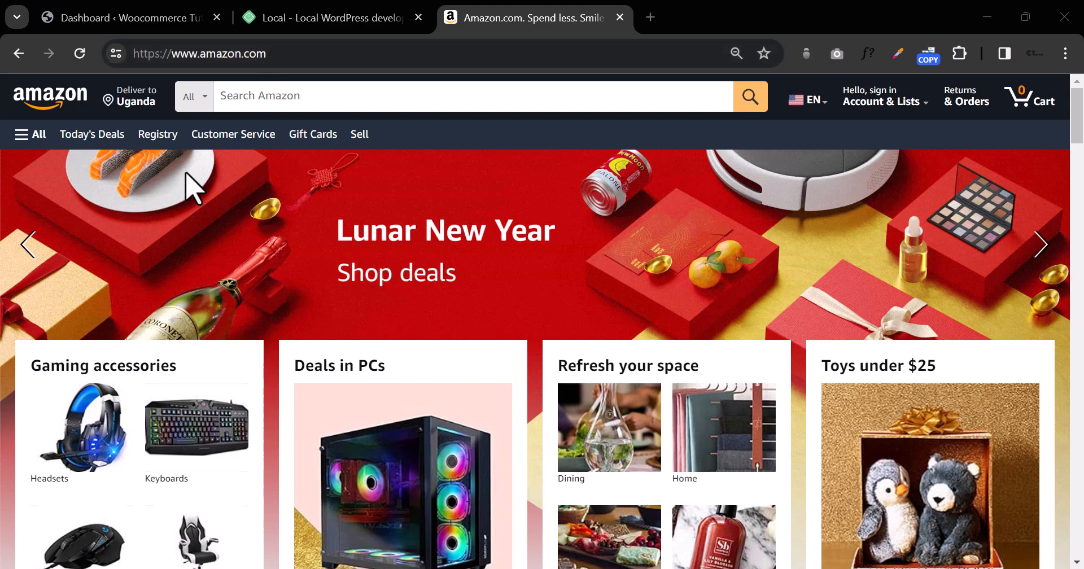
Step: Let Amazon's homepage load, then move on to hostinger.com's hosting page
{"action": "left_click", "coordinate": [112, 567]}
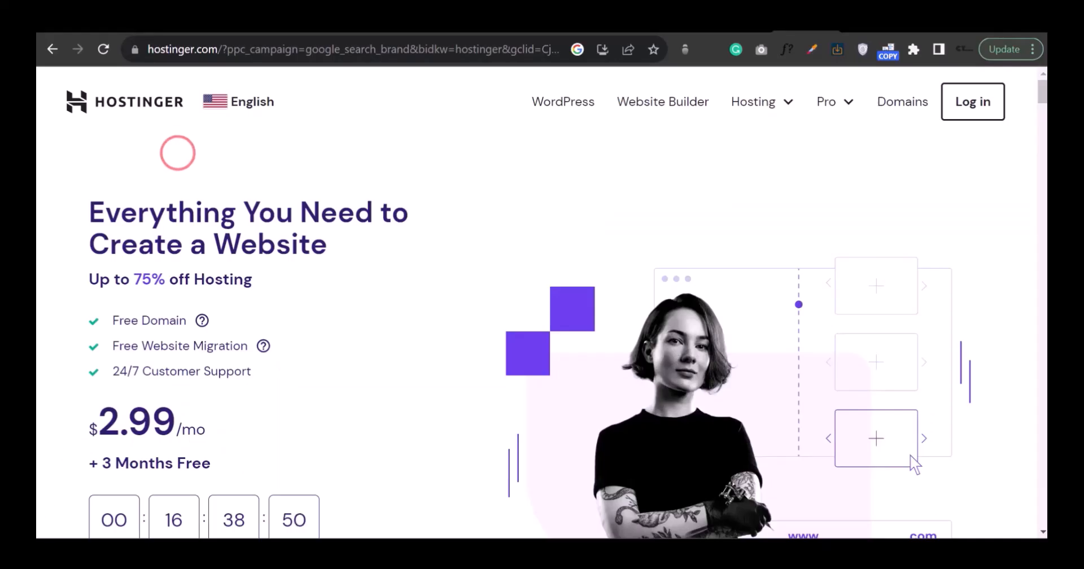
Step: Log in to Hostinger using the Google sign-in option
{"action": "left_click", "coordinate": [973, 103]}
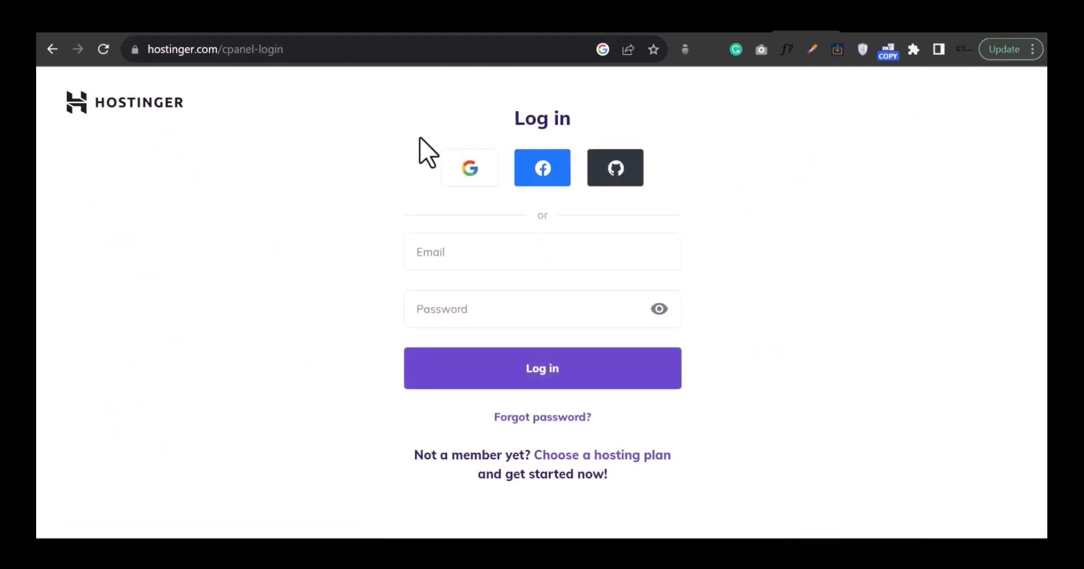
{"action": "left_click", "coordinate": [478, 170]}
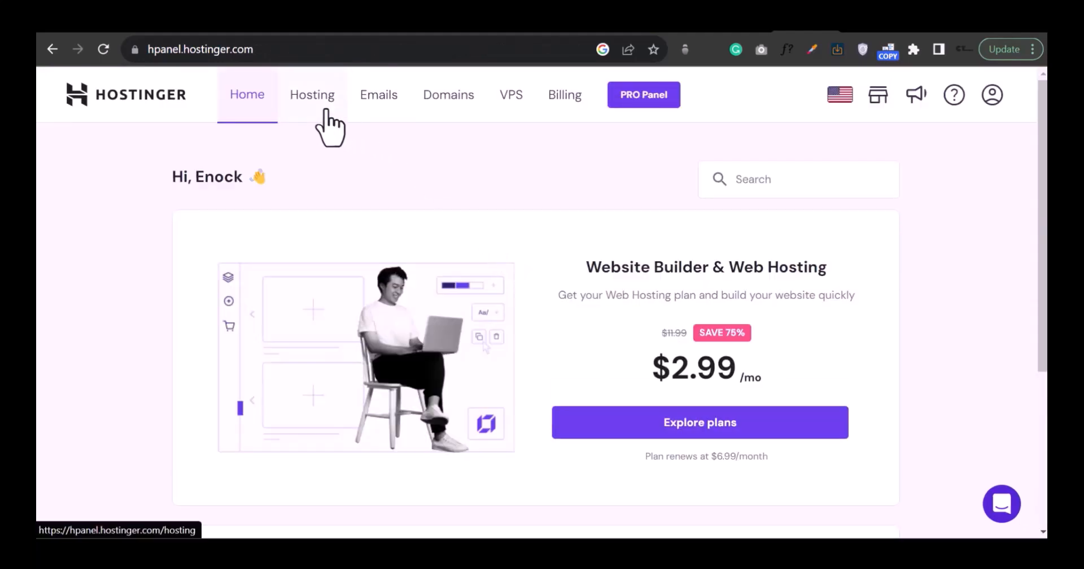
Step: Compare the Single, Premium and Business plans under Hosting and select Premium Web Hosting
{"action": "left_click", "coordinate": [312, 96]}
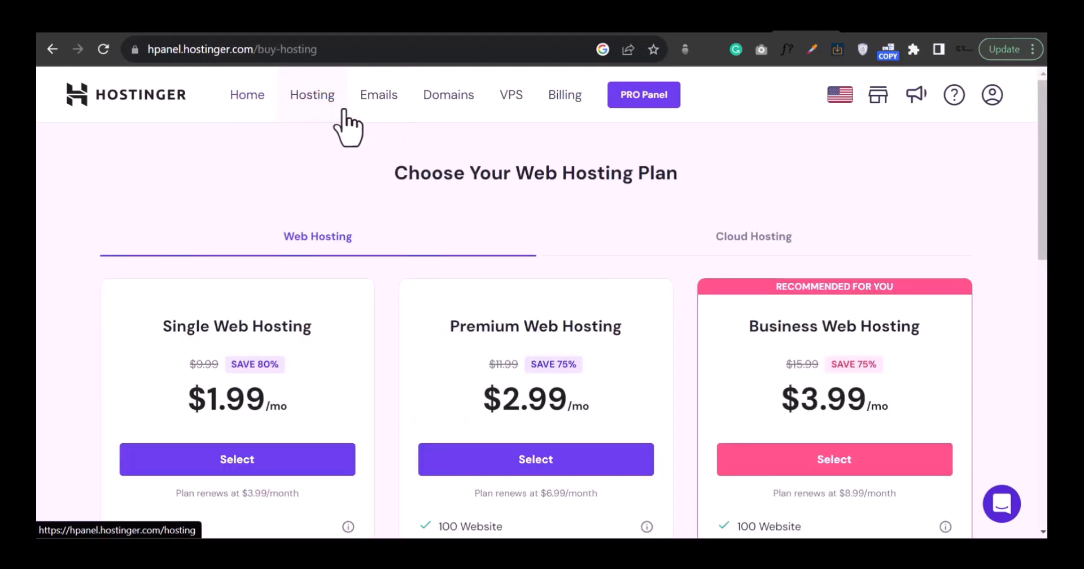
{"action": "scroll", "coordinate": [339, 127], "scroll_direction": "down", "scroll_amount": 4}
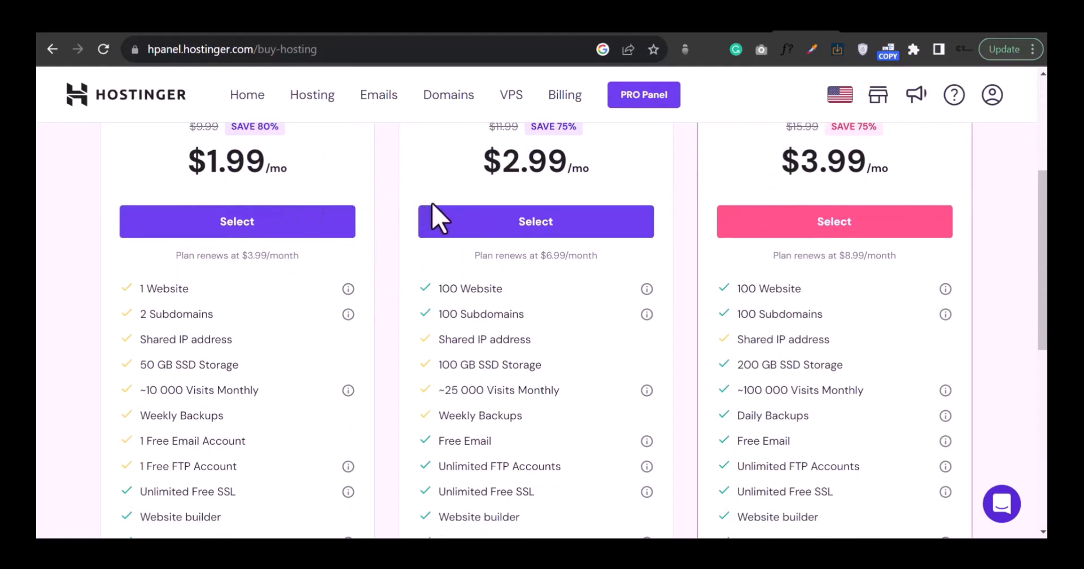
{"action": "scroll", "coordinate": [490, 243], "scroll_direction": "up", "scroll_amount": 3}
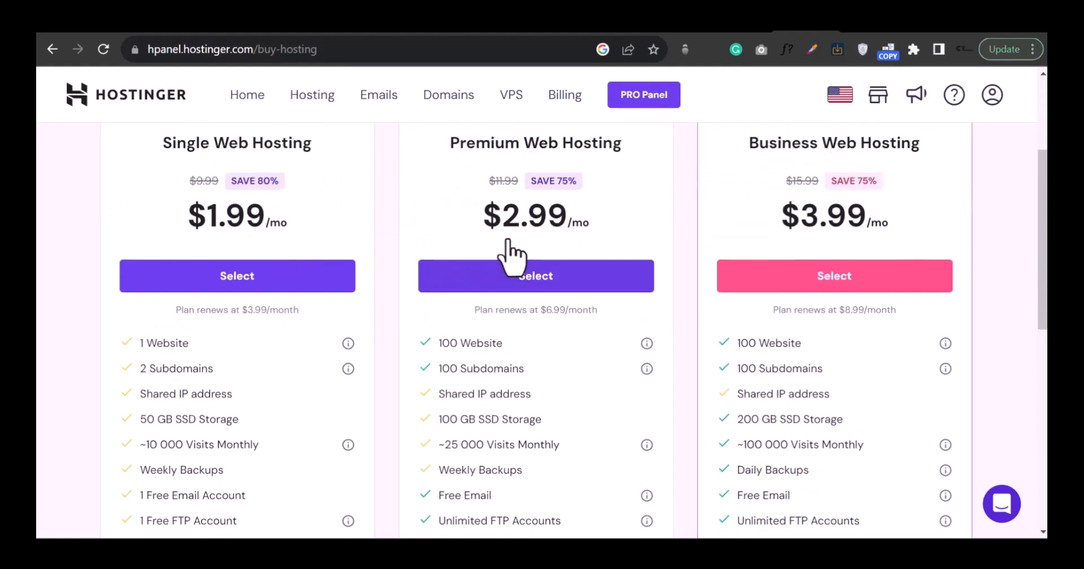
{"action": "scroll", "coordinate": [511, 257], "scroll_direction": "down", "scroll_amount": 5}
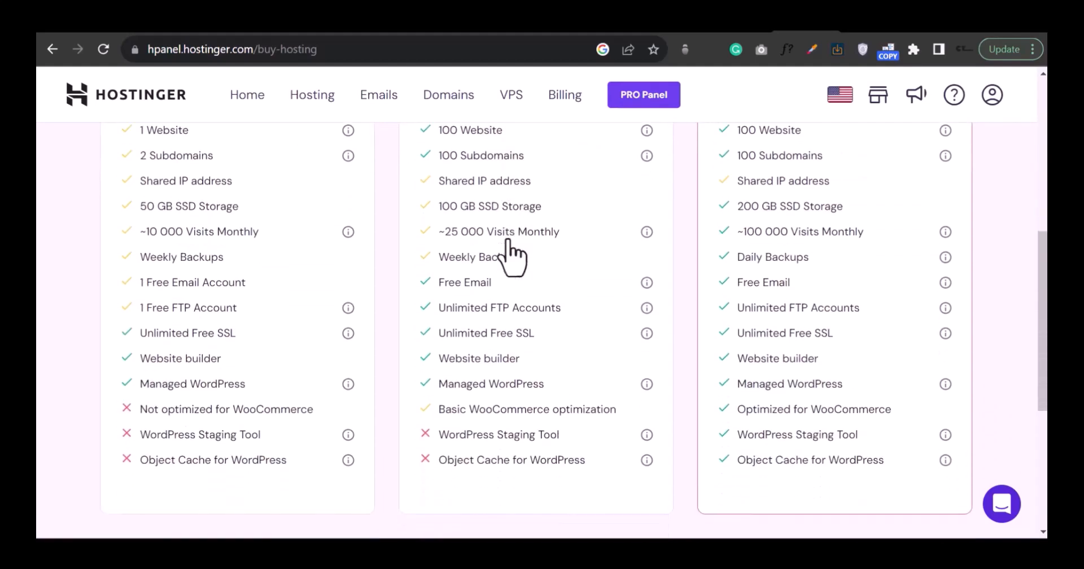
{"action": "scroll", "coordinate": [511, 237], "scroll_direction": "down", "scroll_amount": 4}
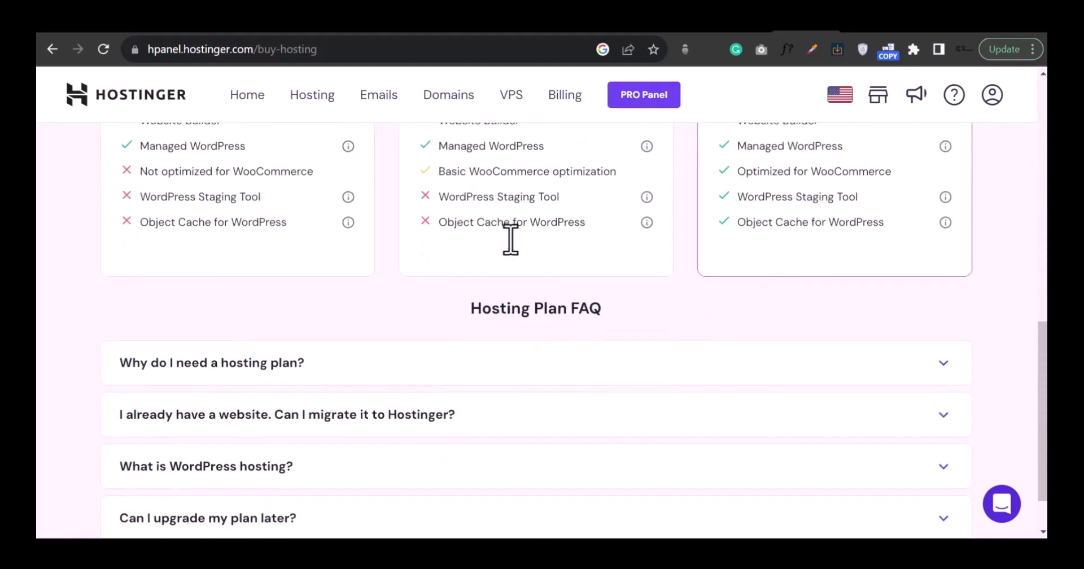
{"action": "scroll", "coordinate": [508, 325], "scroll_direction": "up", "scroll_amount": 4}
{"action": "scroll", "coordinate": [504, 324], "scroll_direction": "up", "scroll_amount": 4}
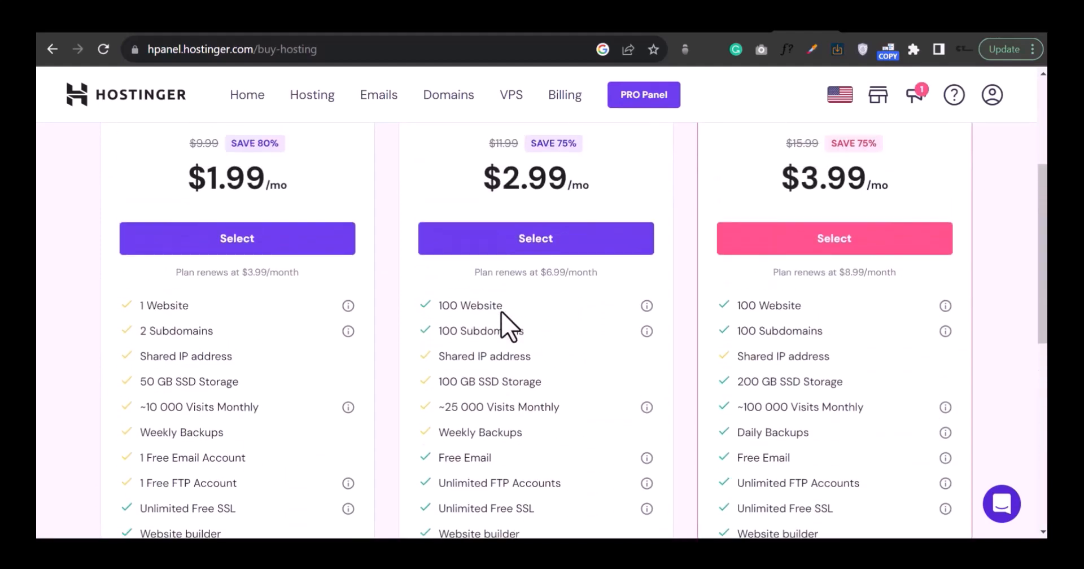
{"action": "left_click", "coordinate": [558, 234]}
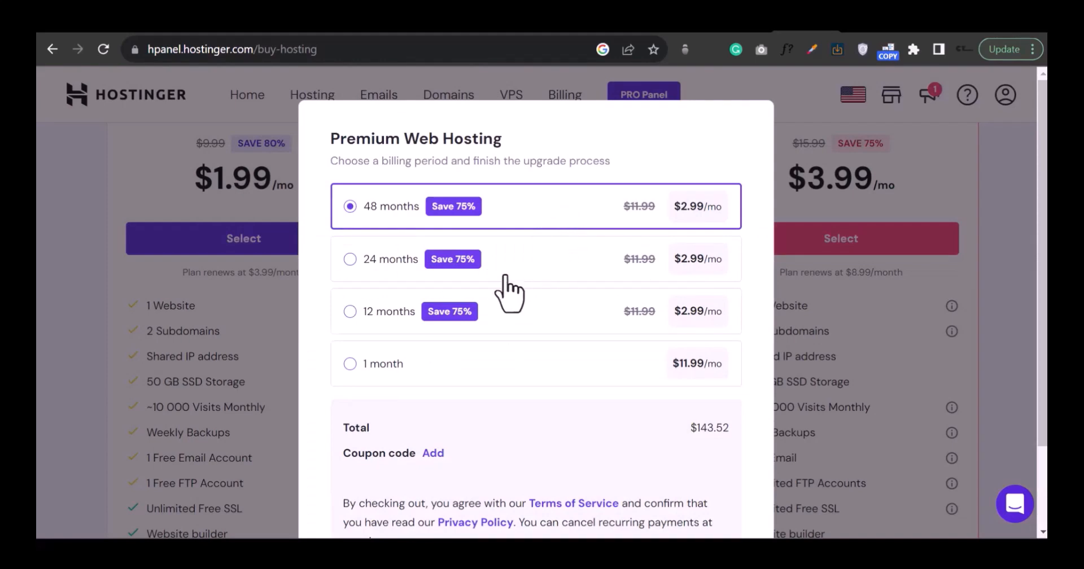
Step: Choose the 1 month billing period and pay $16.98 for Premium Web Hosting by card
{"action": "left_click", "coordinate": [348, 261]}
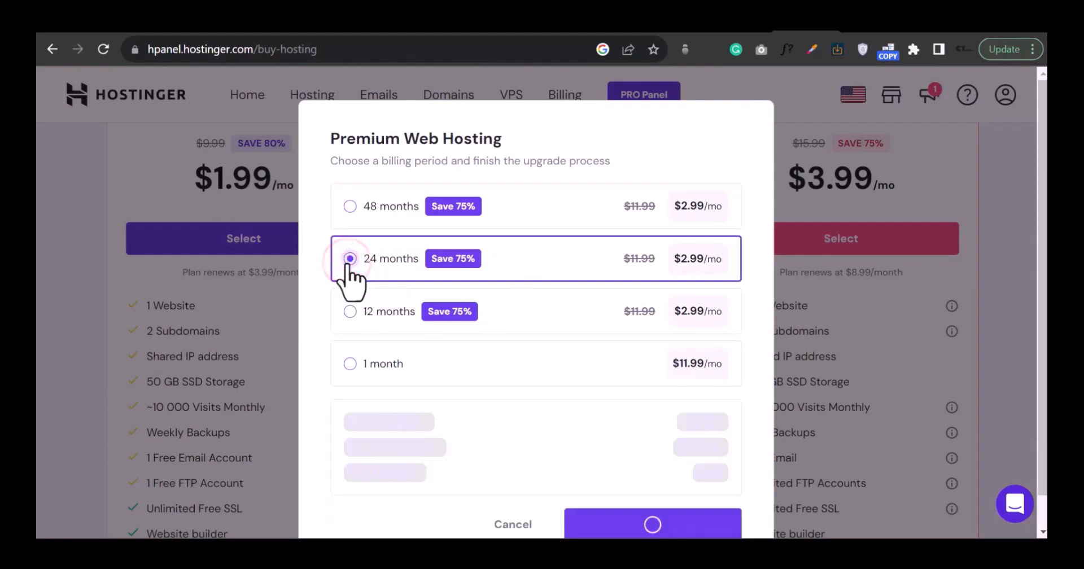
{"action": "left_click", "coordinate": [350, 312]}
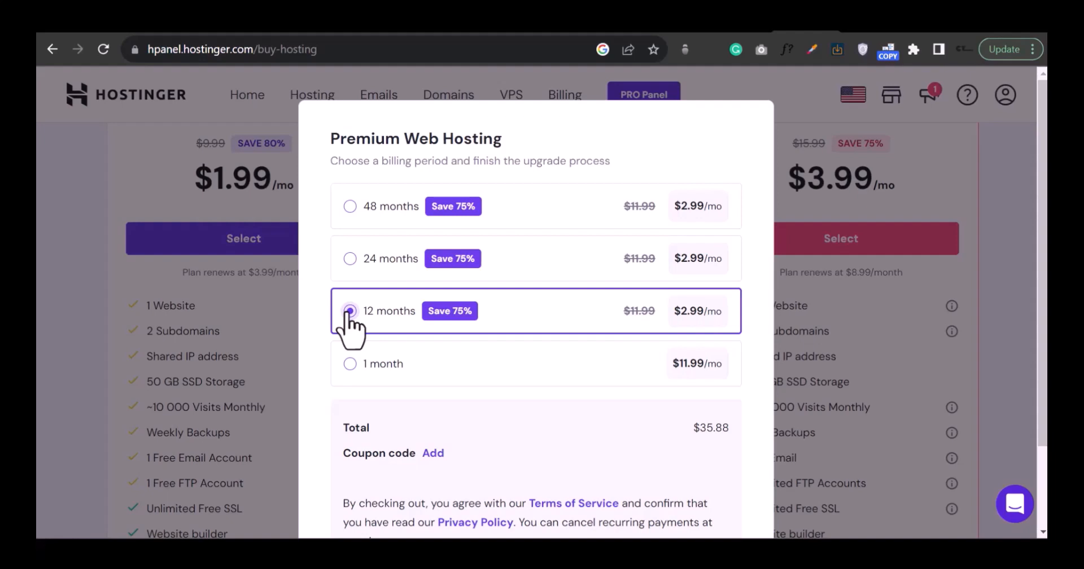
{"action": "left_click", "coordinate": [351, 364]}
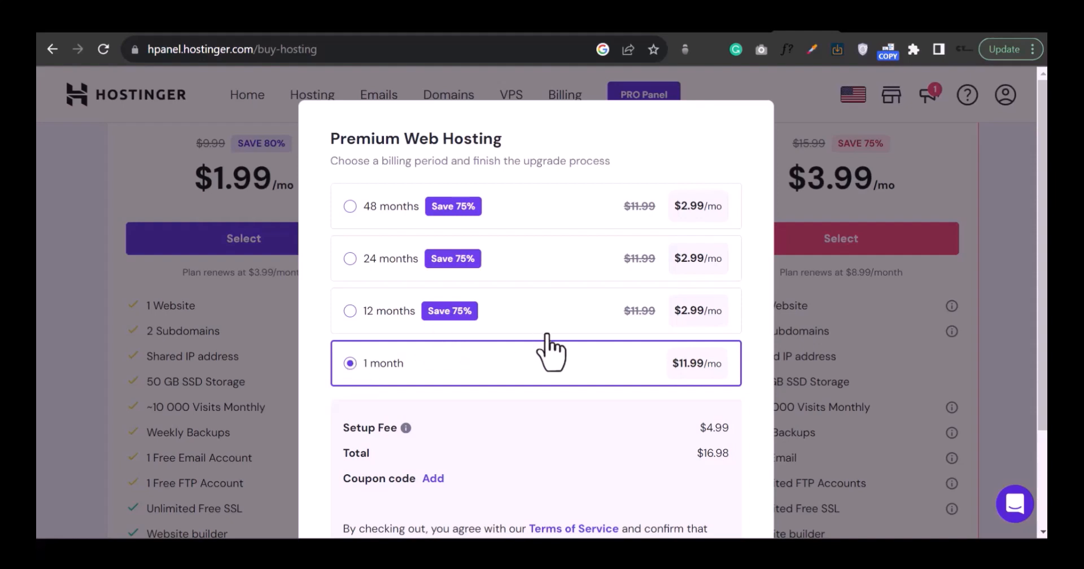
{"action": "scroll", "coordinate": [551, 345], "scroll_direction": "down", "scroll_amount": 2}
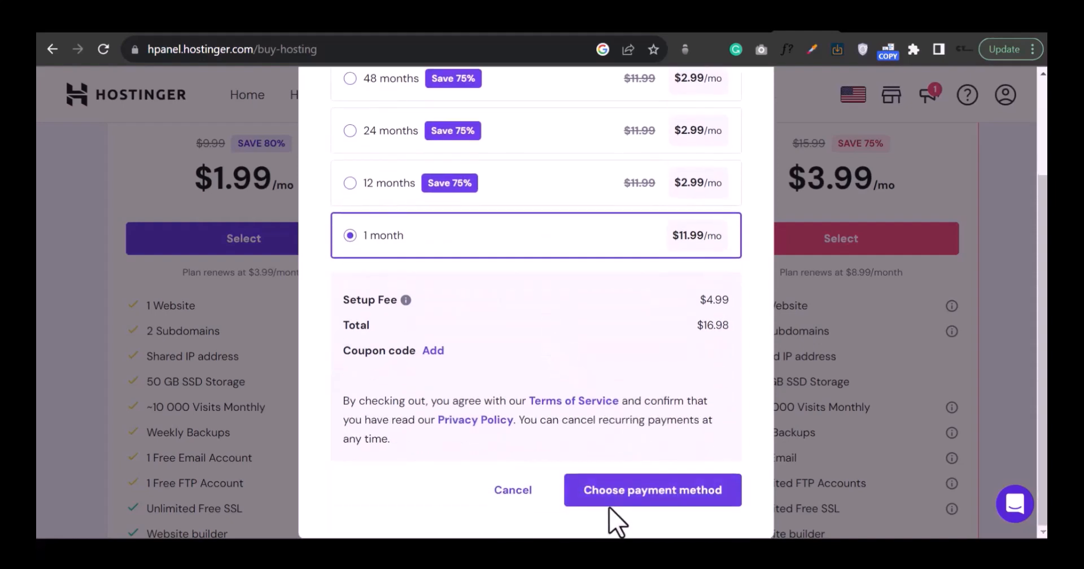
{"action": "left_click", "coordinate": [628, 491]}
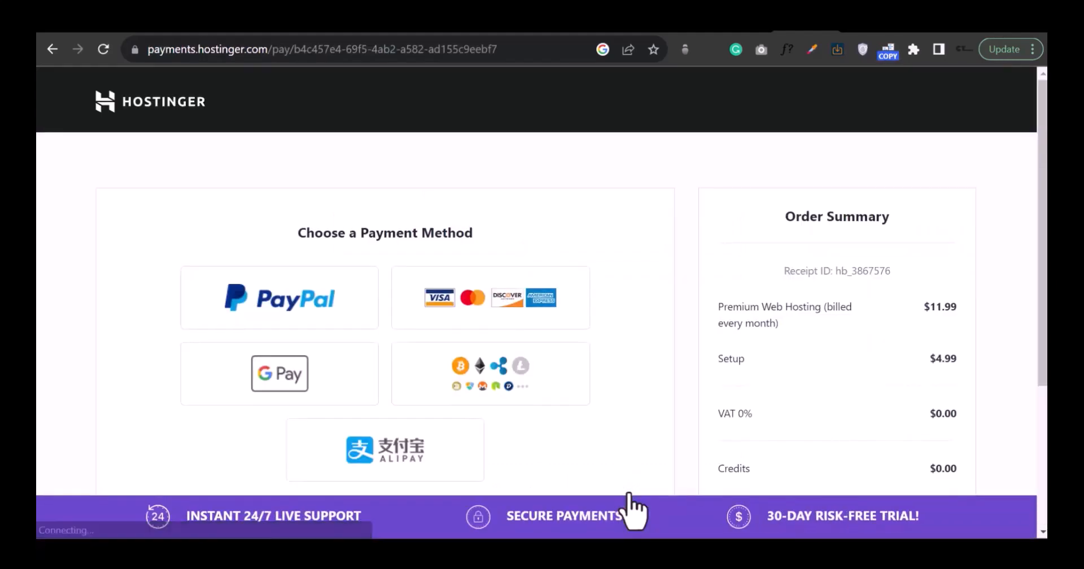
{"action": "left_click", "coordinate": [487, 307]}
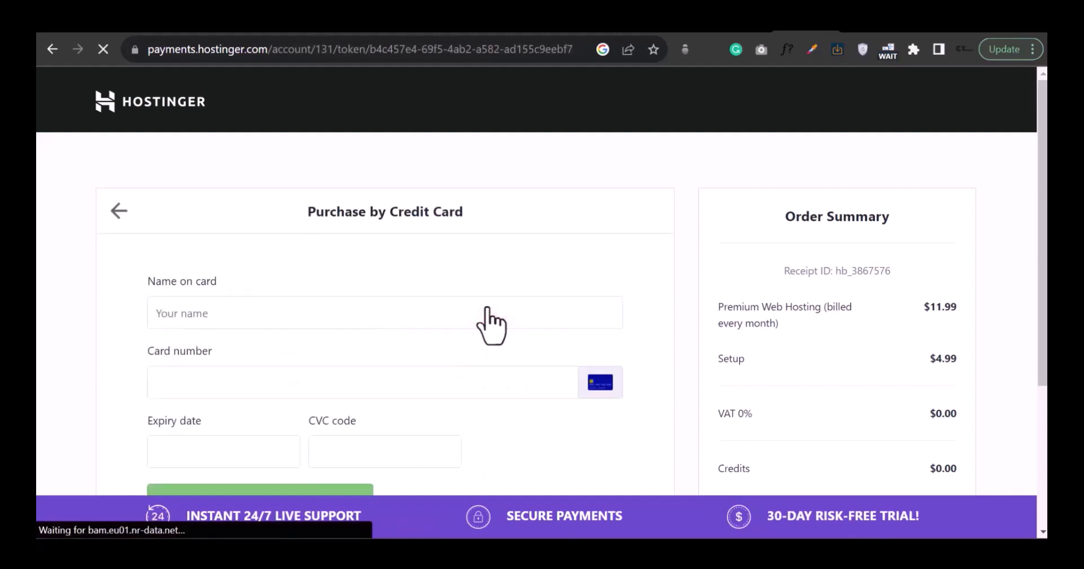
{"action": "scroll", "coordinate": [376, 386], "scroll_direction": "down", "scroll_amount": 1}
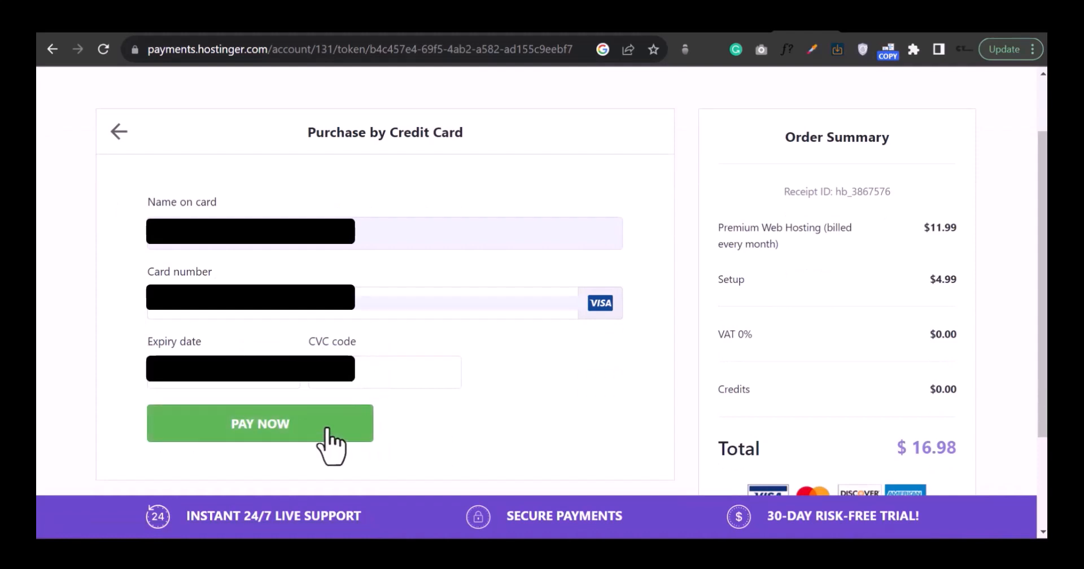
{"action": "left_click", "coordinate": [330, 443]}
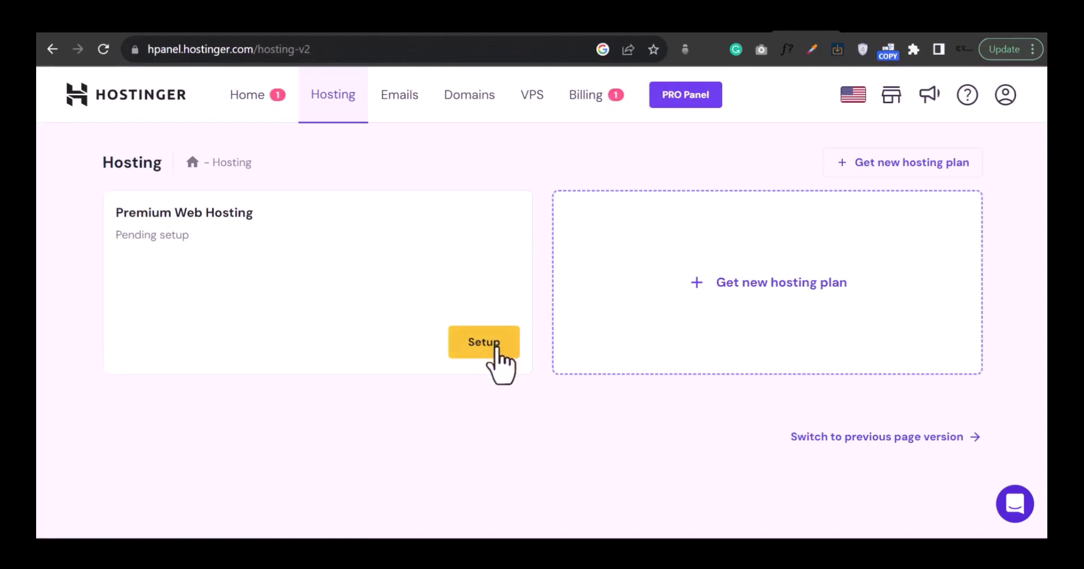
Step: Start the Hostinger setup survey and answer: for myself, building it myself, Business, yes to help
{"action": "left_click", "coordinate": [495, 345]}
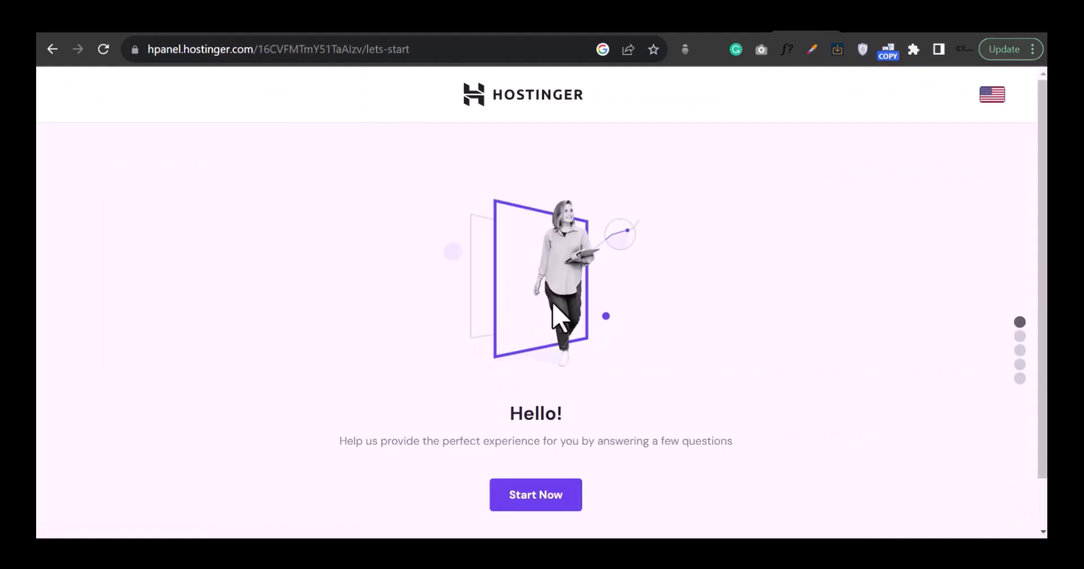
{"action": "scroll", "coordinate": [680, 309], "scroll_direction": "down", "scroll_amount": 1}
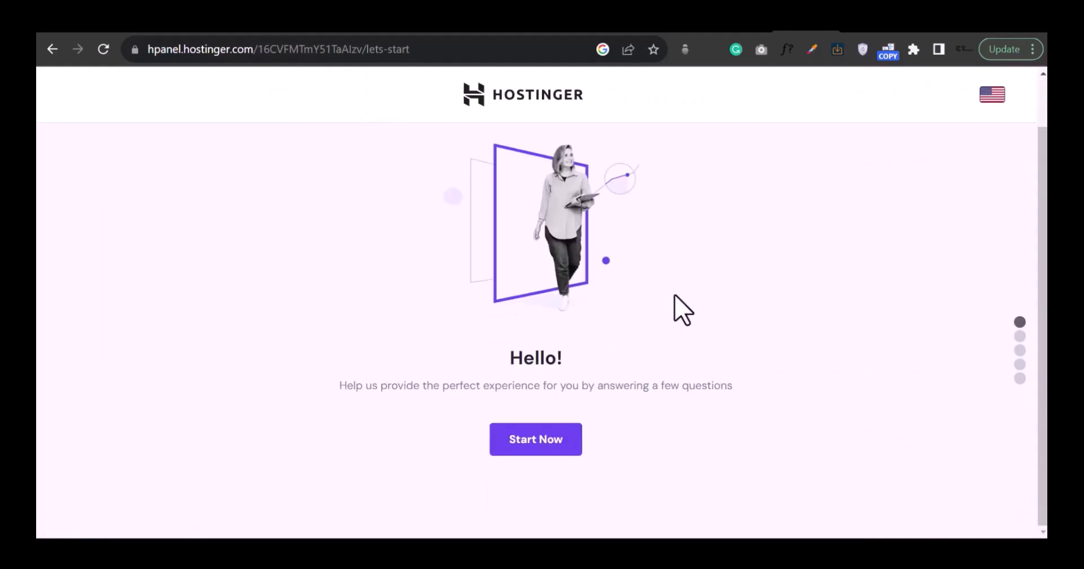
{"action": "left_click", "coordinate": [529, 439]}
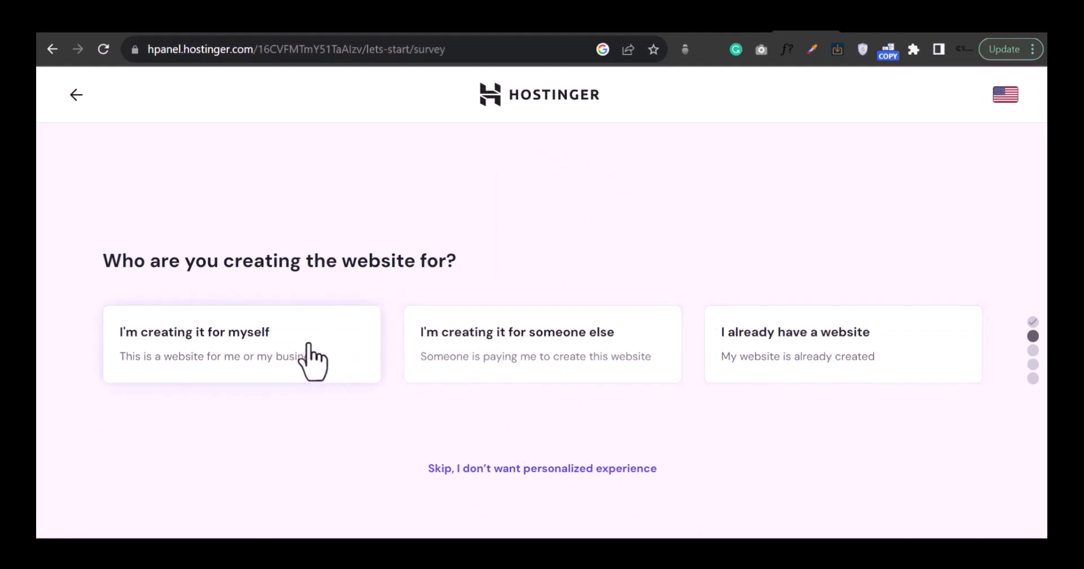
{"action": "left_click", "coordinate": [332, 331]}
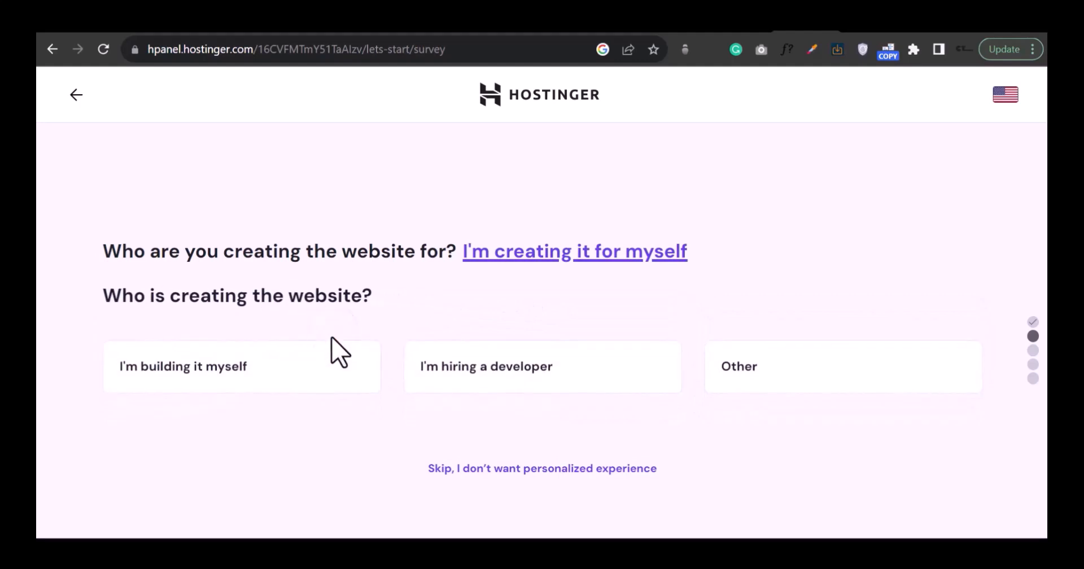
{"action": "left_click", "coordinate": [331, 375]}
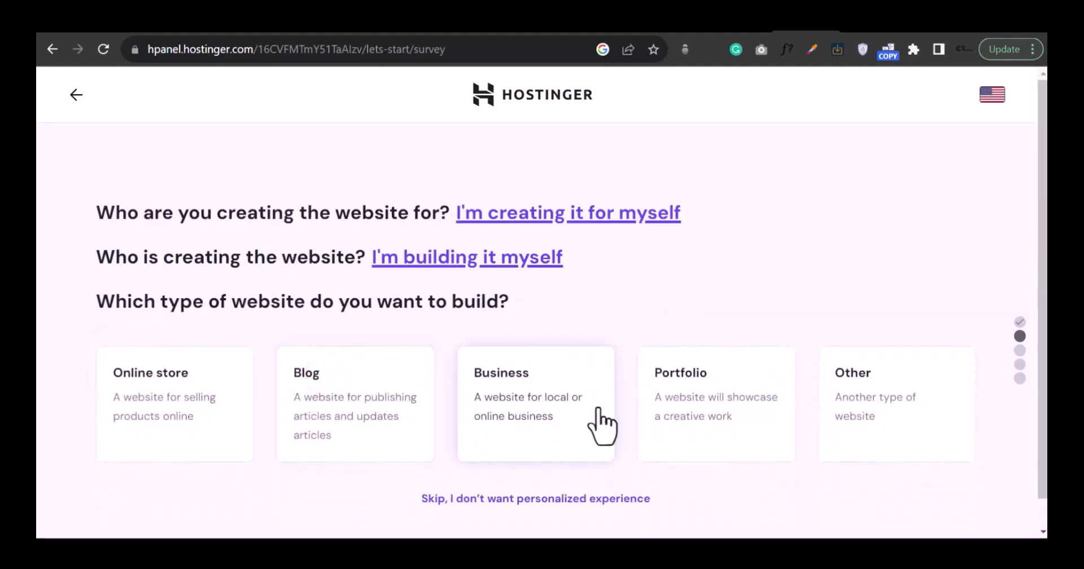
{"action": "left_click", "coordinate": [496, 433]}
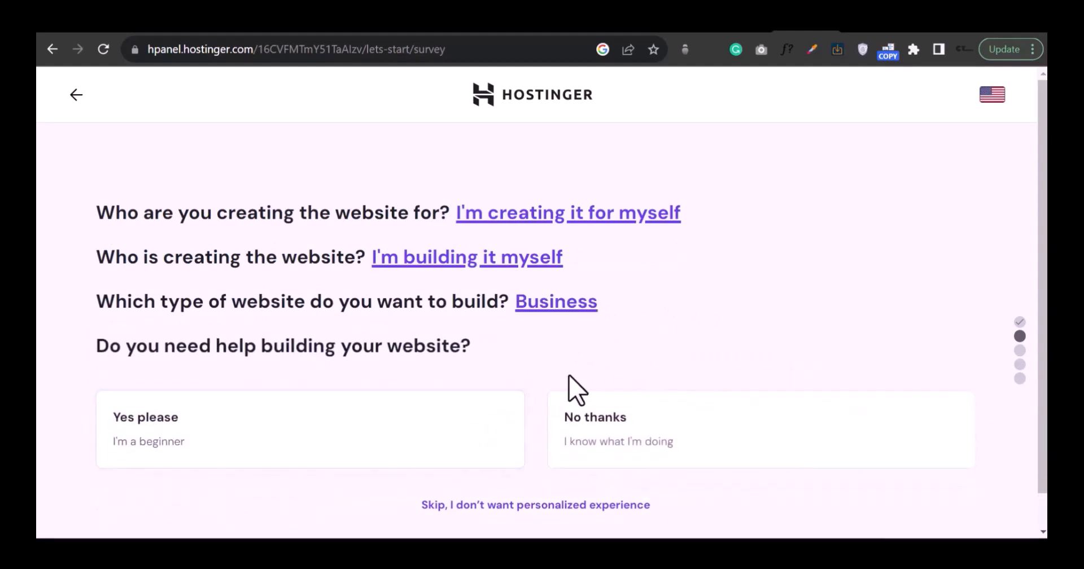
{"action": "scroll", "coordinate": [576, 389], "scroll_direction": "down", "scroll_amount": 1}
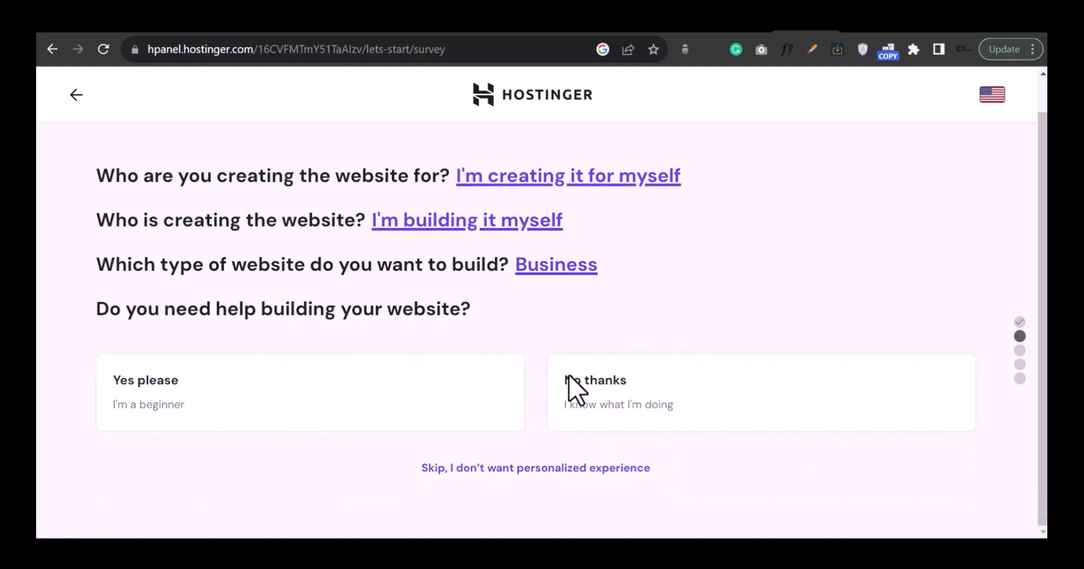
{"action": "left_click", "coordinate": [465, 390]}
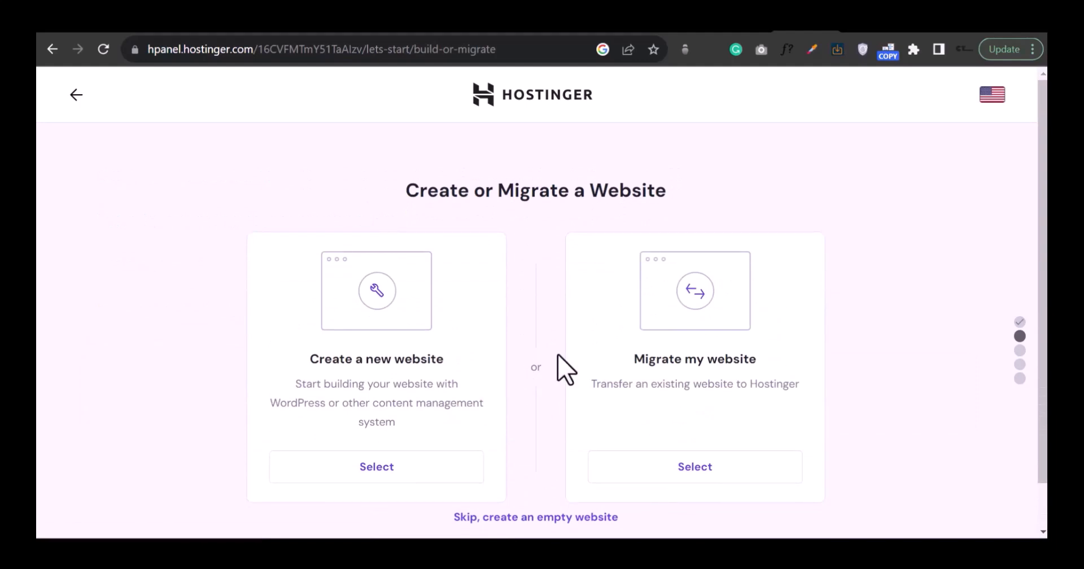
Step: Choose to create a new website and select WordPress as its platform
{"action": "scroll", "coordinate": [563, 346], "scroll_direction": "down", "scroll_amount": 1}
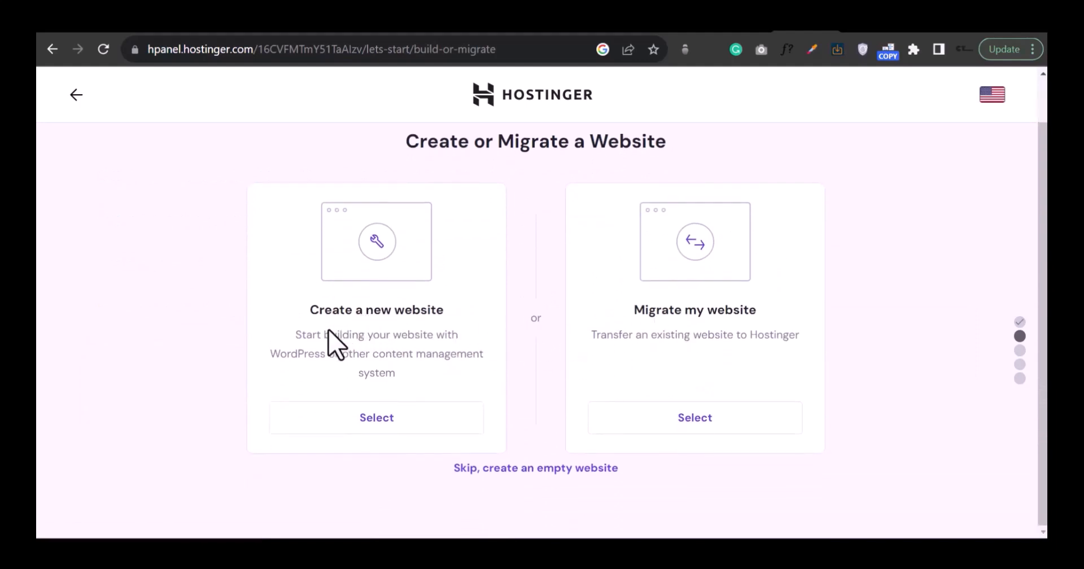
{"action": "left_click", "coordinate": [359, 416]}
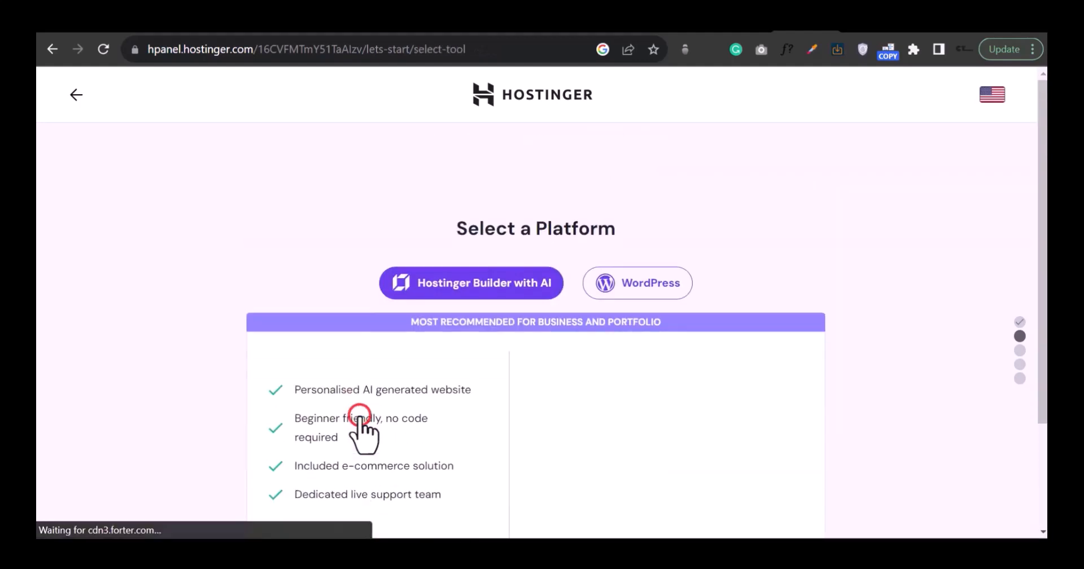
{"action": "scroll", "coordinate": [644, 154], "scroll_direction": "down", "scroll_amount": 2}
{"action": "left_click", "coordinate": [643, 151]}
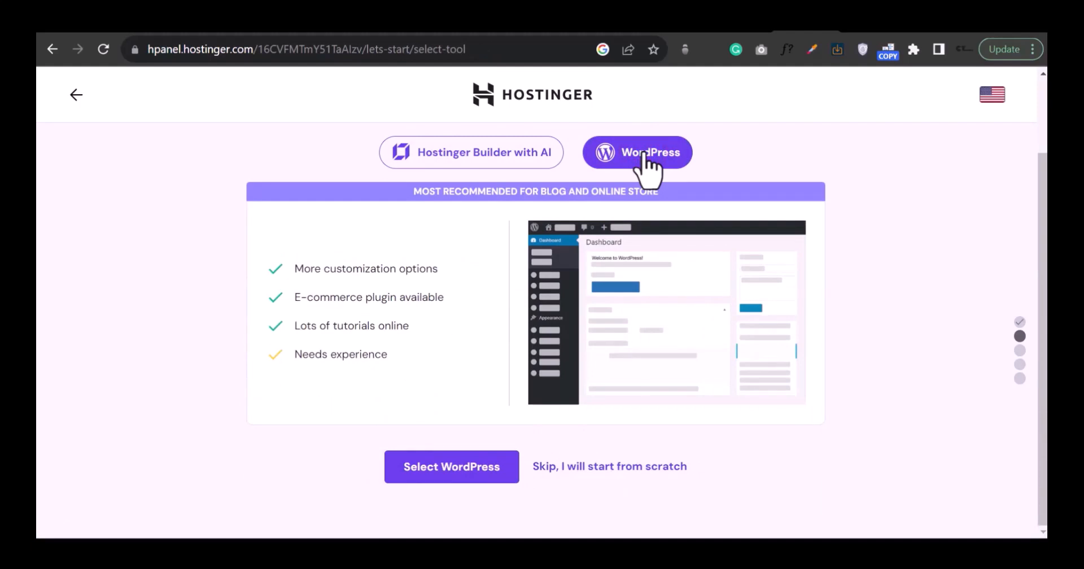
{"action": "left_click", "coordinate": [455, 460]}
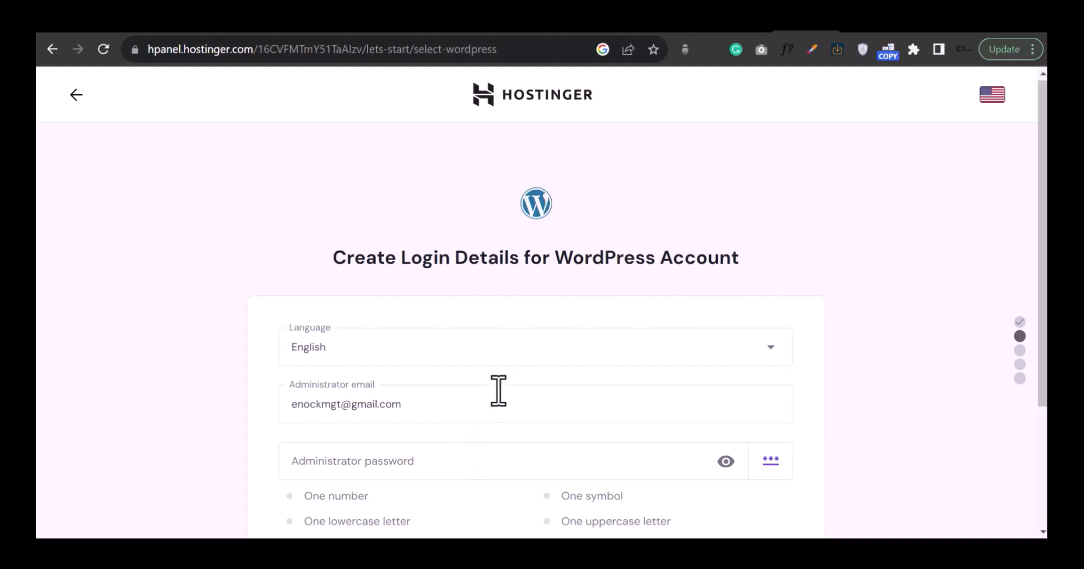
Step: Enter the WordPress administrator password and submit the login details
{"action": "scroll", "coordinate": [499, 391], "scroll_direction": "down", "scroll_amount": 2}
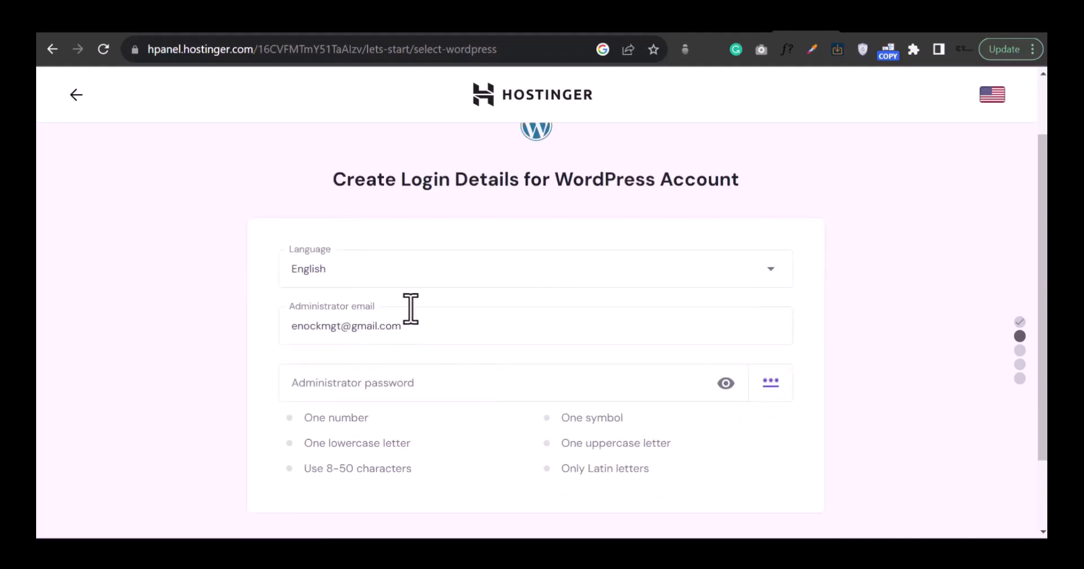
{"action": "left_click", "coordinate": [399, 382]}
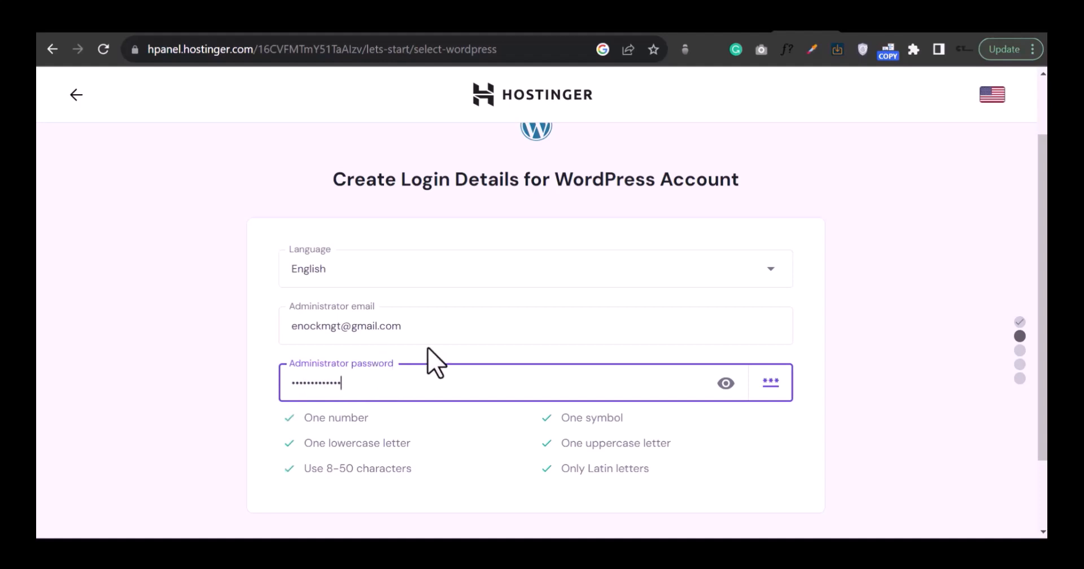
{"action": "scroll", "coordinate": [418, 429], "scroll_direction": "down", "scroll_amount": 2}
{"action": "left_click", "coordinate": [433, 468]}
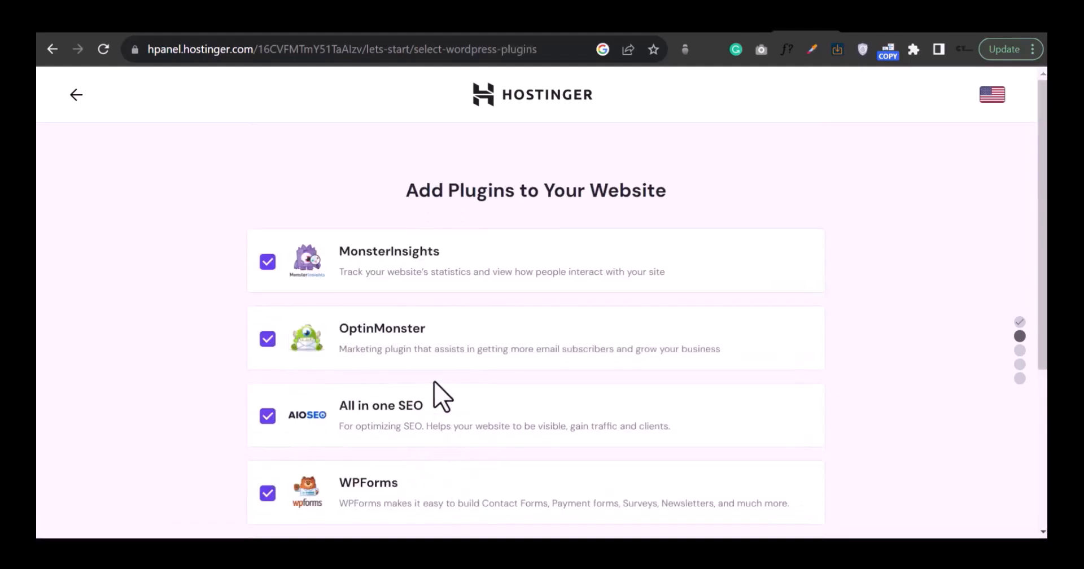
Step: Untick the MonsterInsights, OptinMonster, All in One SEO and WPForms plugins
{"action": "scroll", "coordinate": [463, 321], "scroll_direction": "down", "scroll_amount": 4}
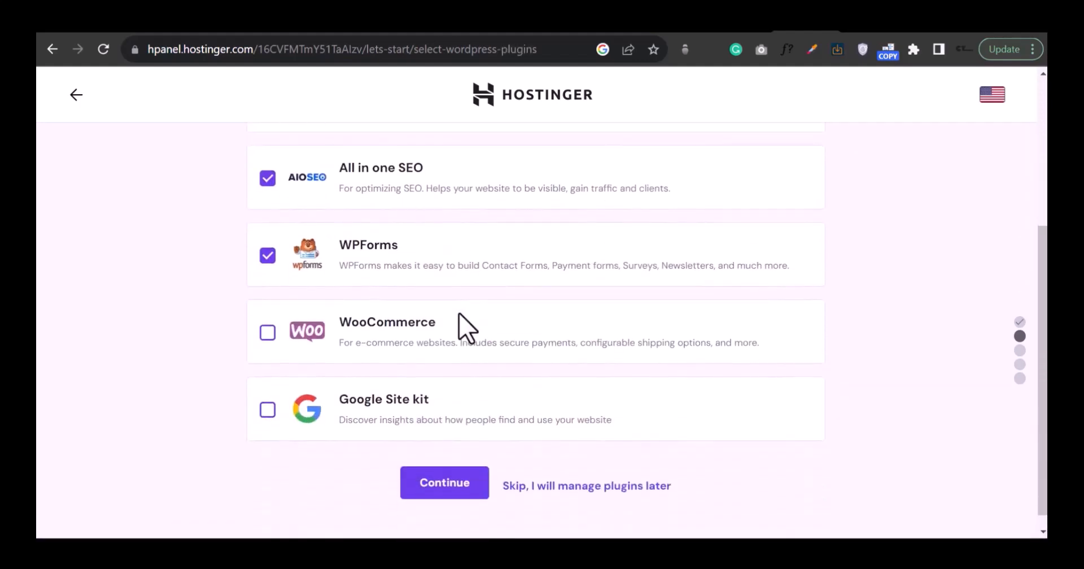
{"action": "scroll", "coordinate": [467, 325], "scroll_direction": "up", "scroll_amount": 3}
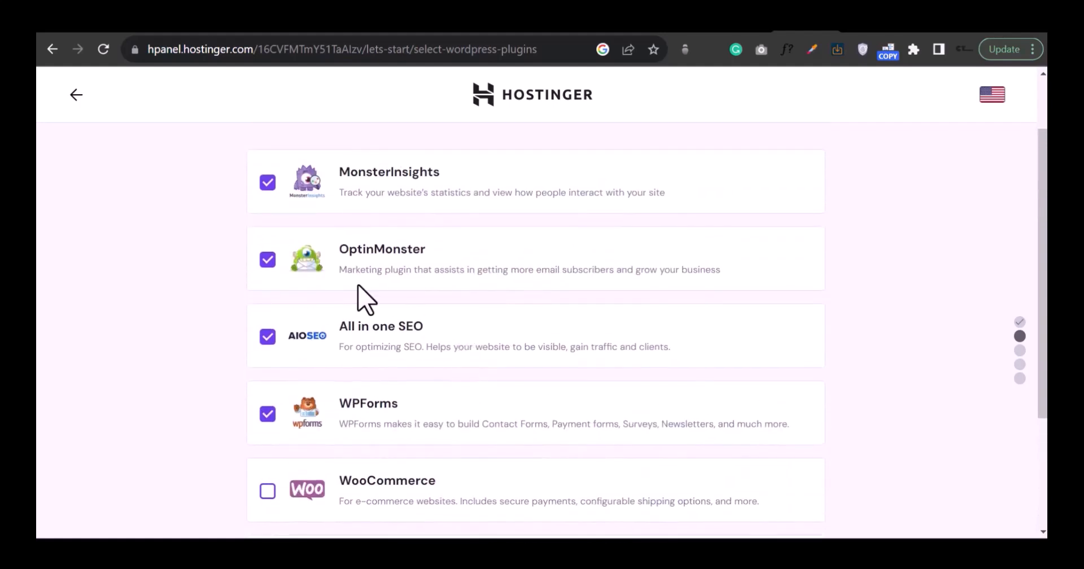
{"action": "left_click", "coordinate": [268, 179]}
{"action": "left_click", "coordinate": [269, 261]}
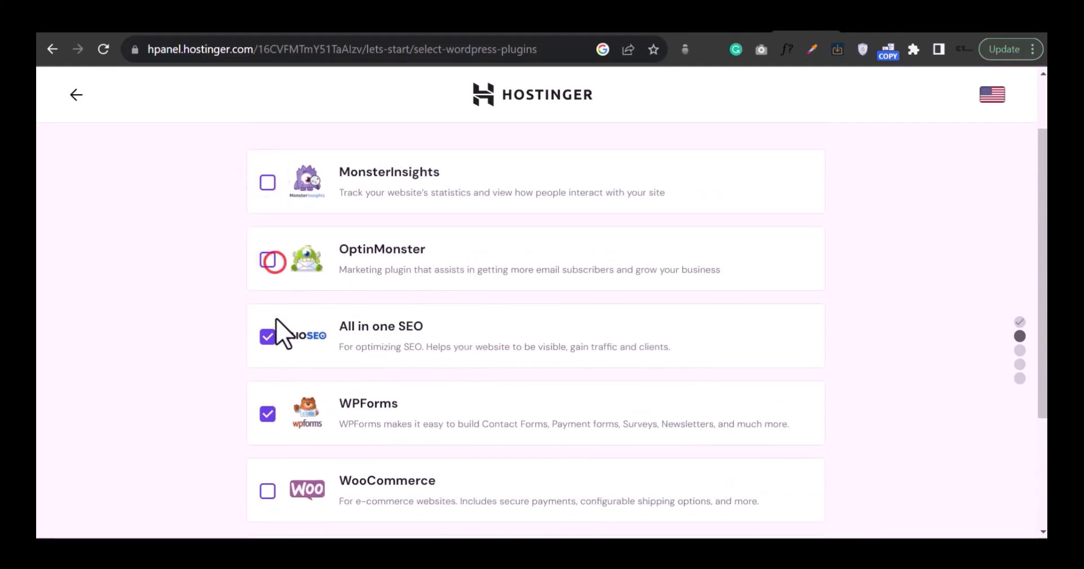
{"action": "left_click", "coordinate": [267, 339]}
{"action": "left_click", "coordinate": [267, 413]}
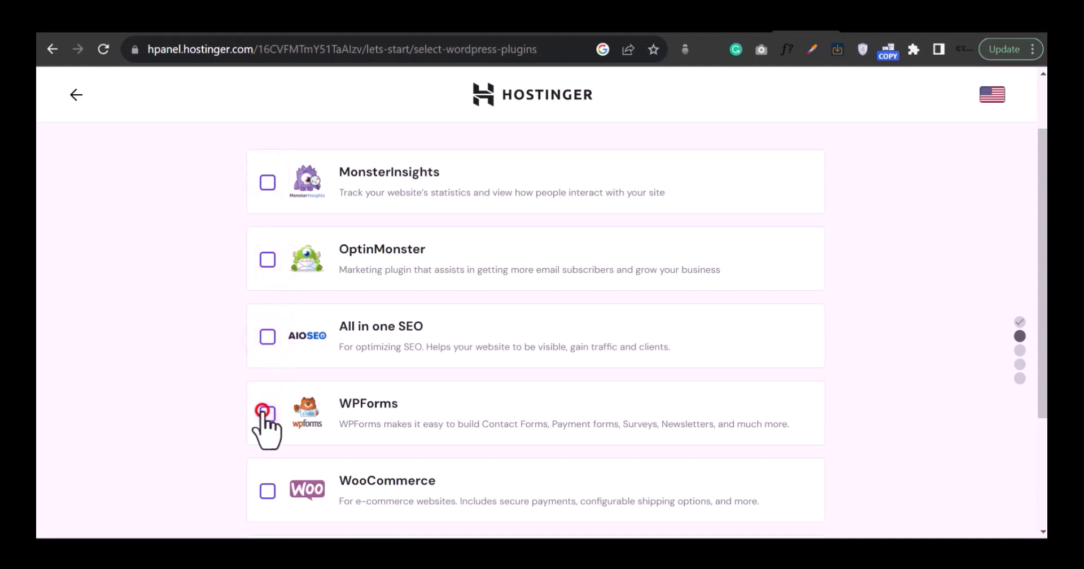
Step: Continue without any plugins and select the Twenty Twenty-Two theme
{"action": "scroll", "coordinate": [322, 375], "scroll_direction": "down", "scroll_amount": 2}
{"action": "scroll", "coordinate": [659, 311], "scroll_direction": "down", "scroll_amount": 2}
{"action": "scroll", "coordinate": [659, 310], "scroll_direction": "up", "scroll_amount": 4}
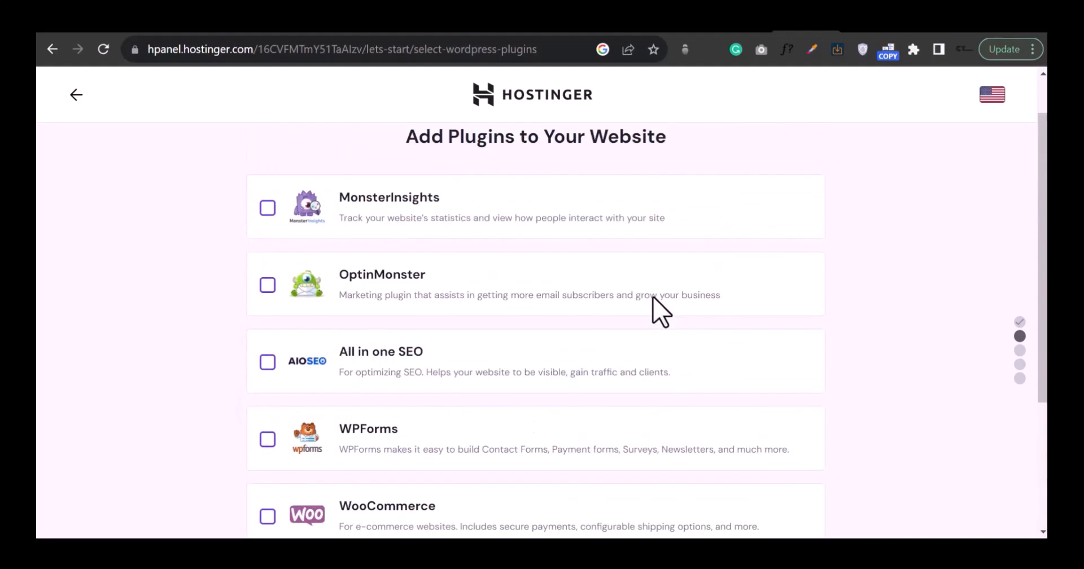
{"action": "scroll", "coordinate": [607, 330], "scroll_direction": "down", "scroll_amount": 4}
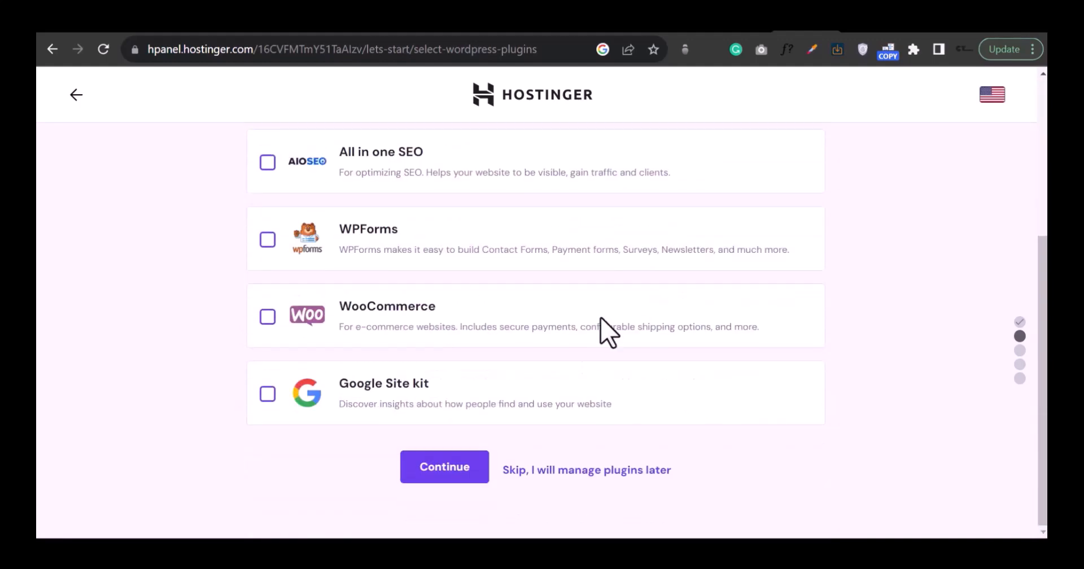
{"action": "left_click", "coordinate": [433, 465]}
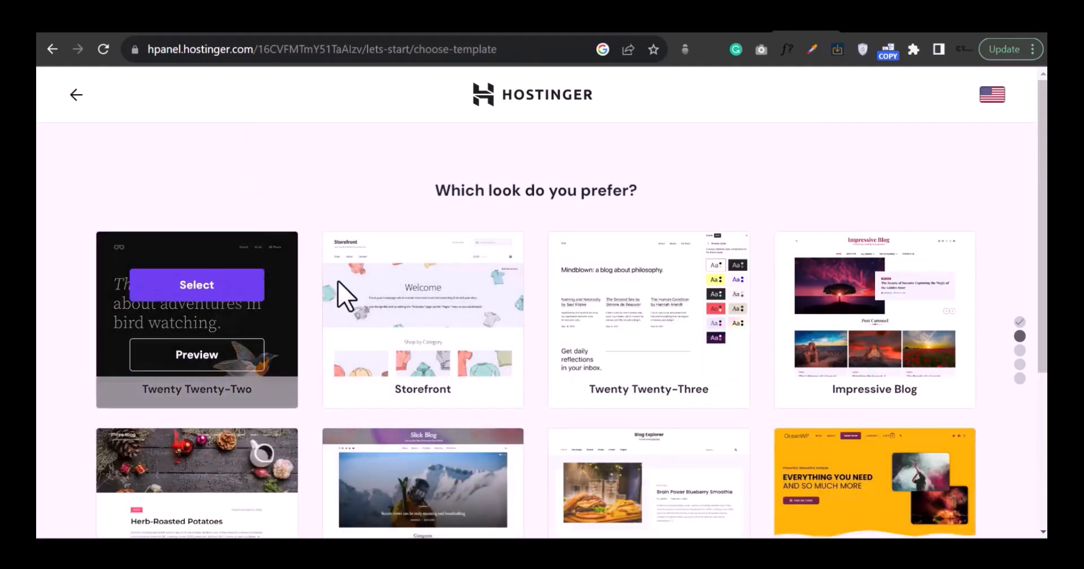
{"action": "left_click", "coordinate": [236, 283]}
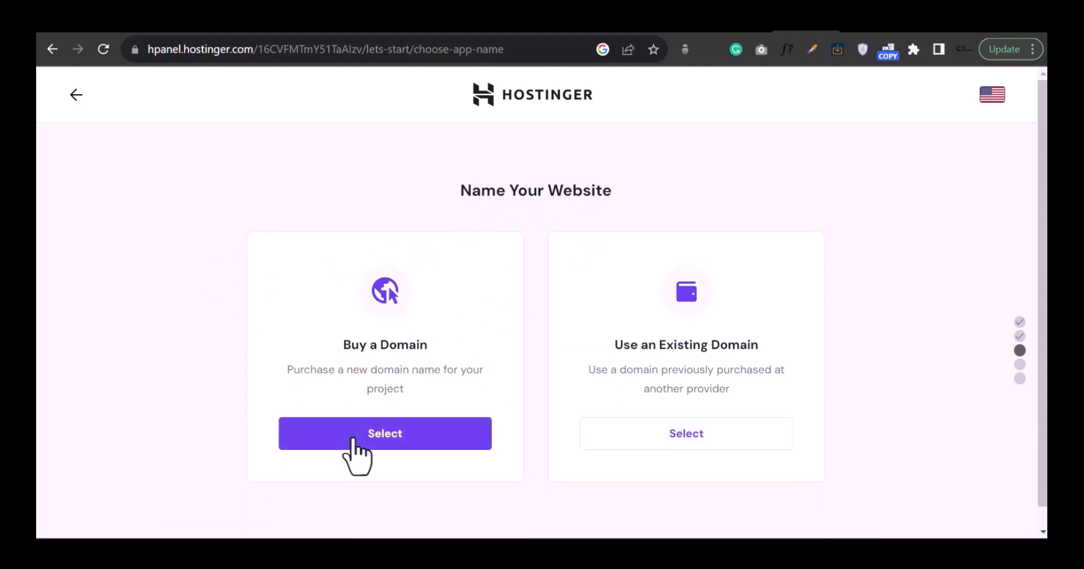
Step: Choose to buy a new domain and search for crestatutorials availability
{"action": "left_click", "coordinate": [402, 437]}
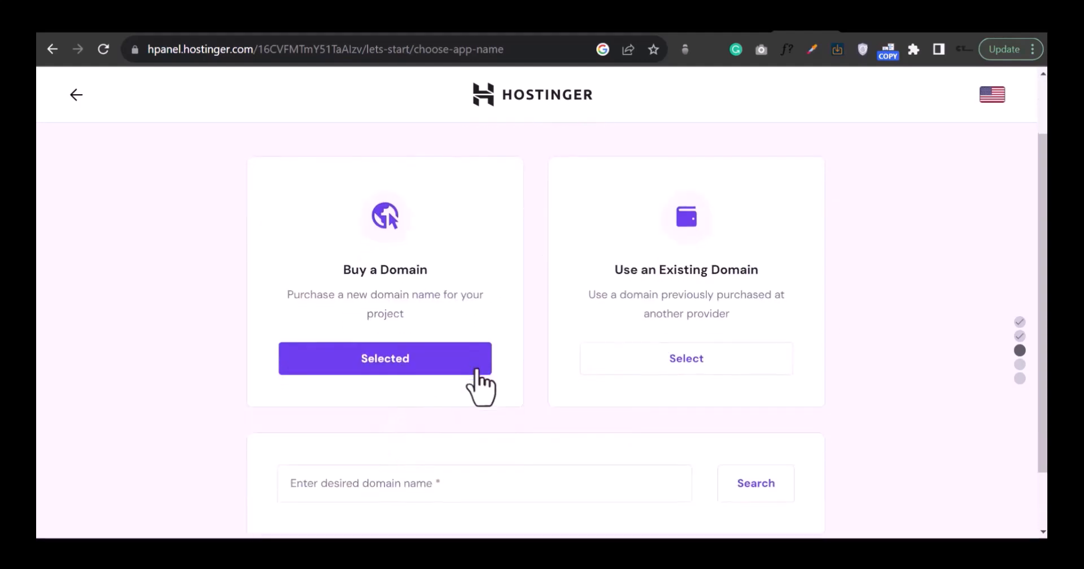
{"action": "scroll", "coordinate": [463, 395], "scroll_direction": "down", "scroll_amount": 1}
{"action": "left_click", "coordinate": [438, 408]}
{"action": "type", "text": "crestatutorials"}
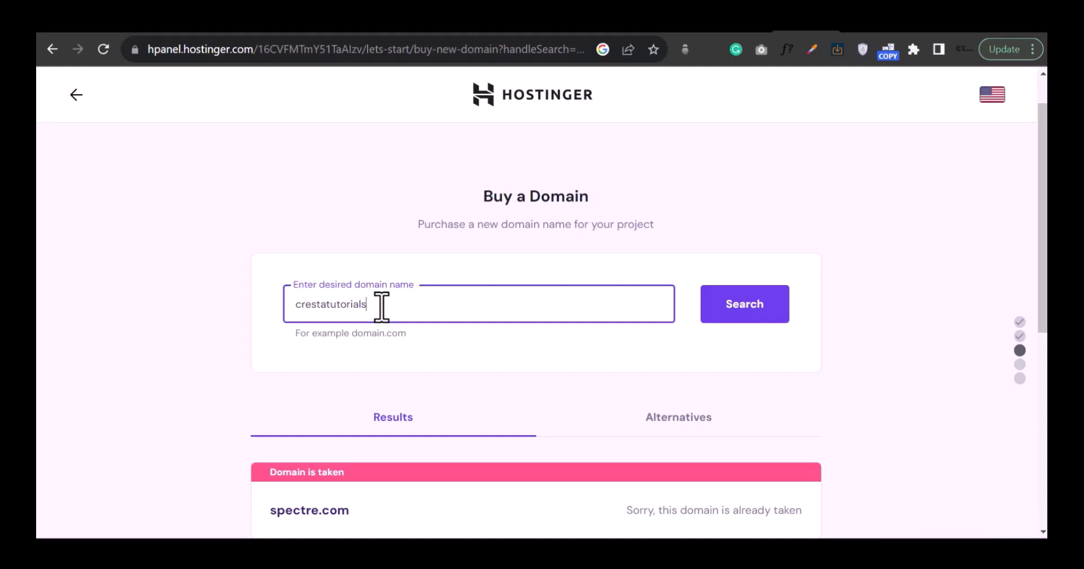
{"action": "scroll", "coordinate": [585, 328], "scroll_direction": "down", "scroll_amount": 1}
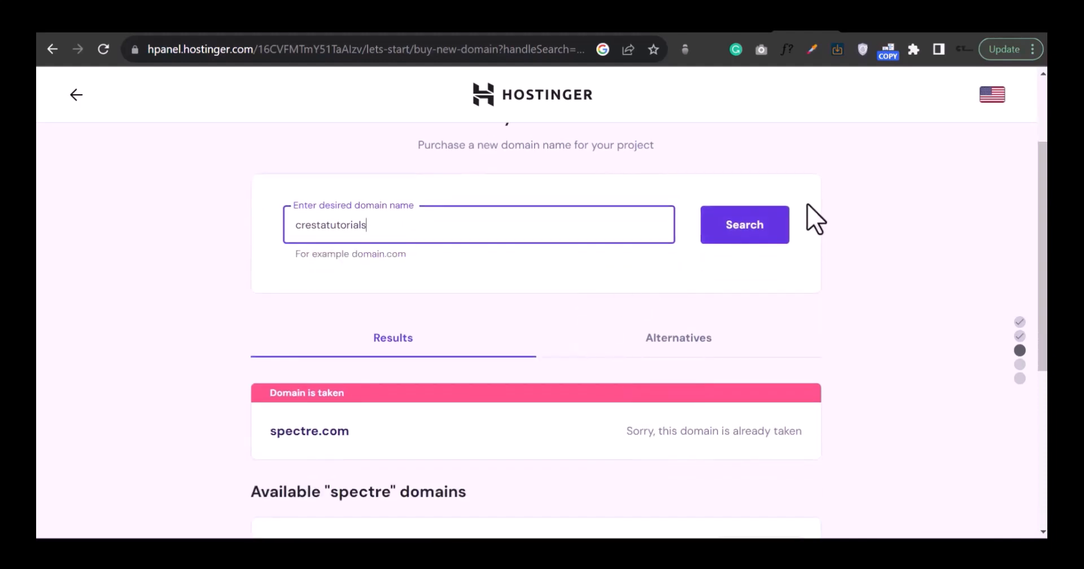
{"action": "left_click", "coordinate": [771, 233]}
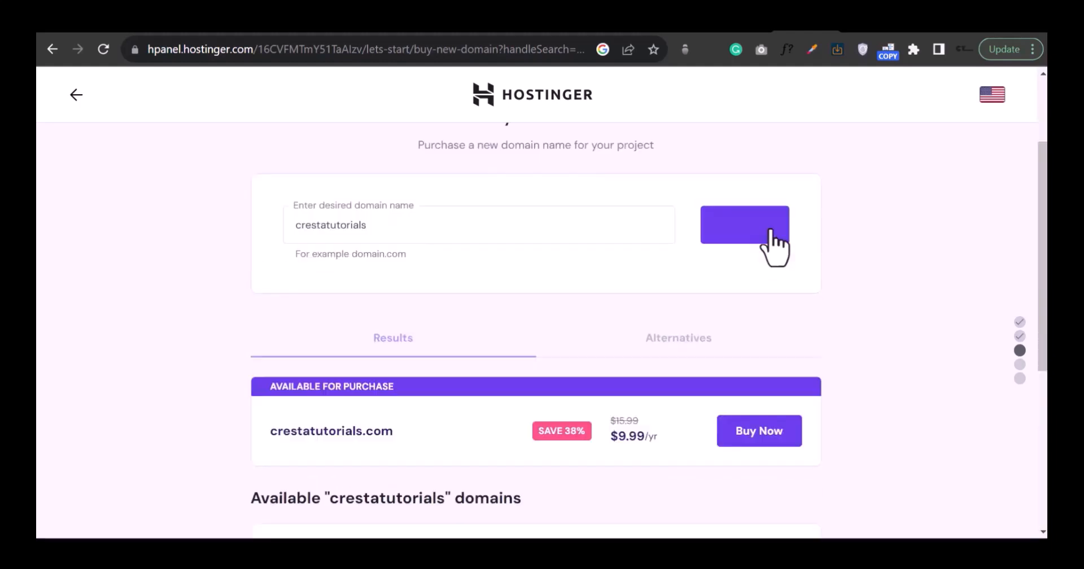
Step: Load more crestatutorials extensions twice, then return to the top of the results
{"action": "scroll", "coordinate": [719, 282], "scroll_direction": "down", "scroll_amount": 5}
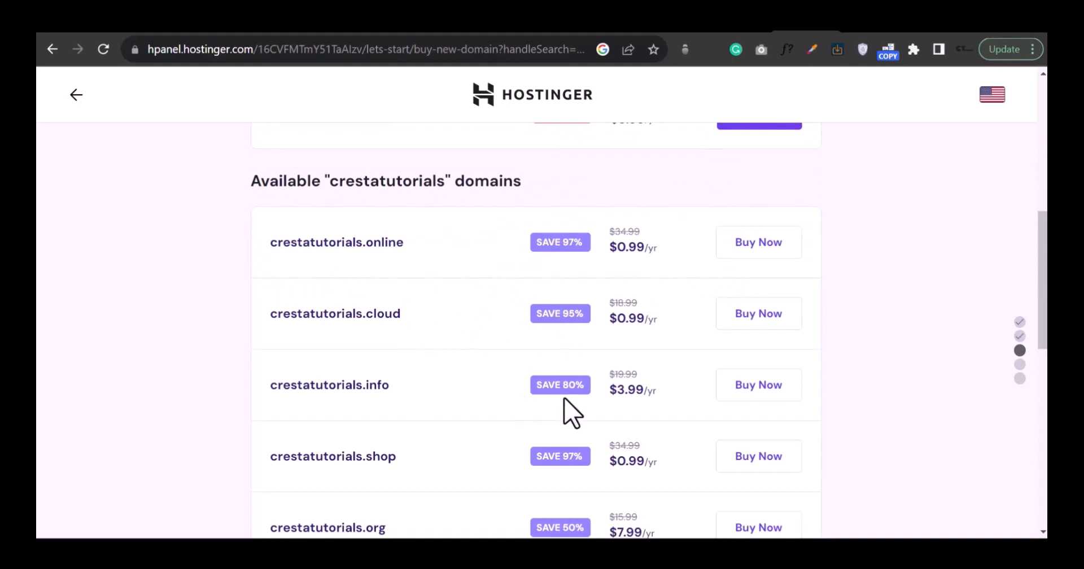
{"action": "scroll", "coordinate": [564, 399], "scroll_direction": "down", "scroll_amount": 3}
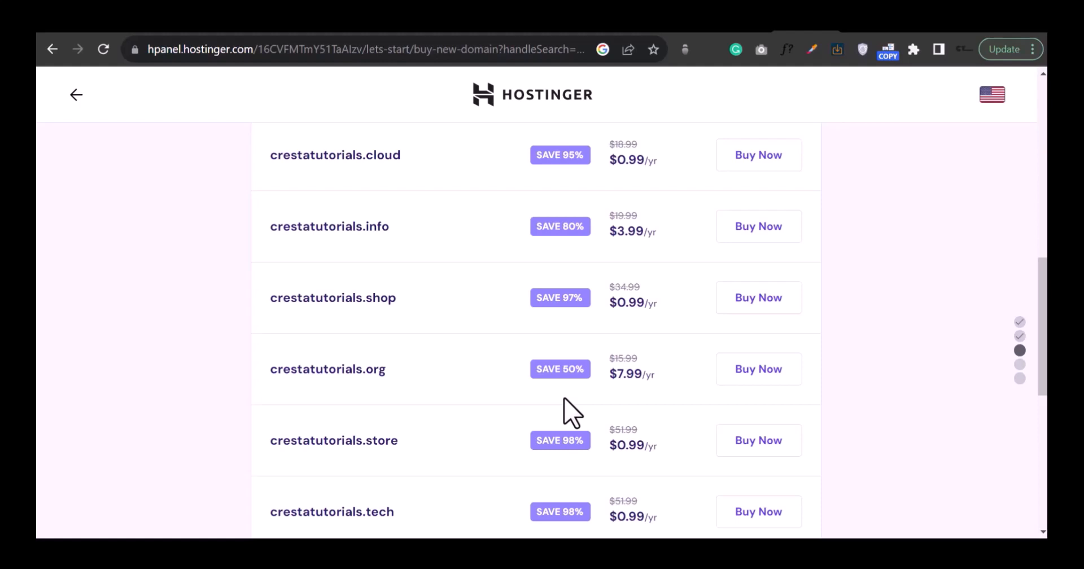
{"action": "scroll", "coordinate": [572, 412], "scroll_direction": "down", "scroll_amount": 3}
{"action": "scroll", "coordinate": [572, 412], "scroll_direction": "down", "scroll_amount": 1}
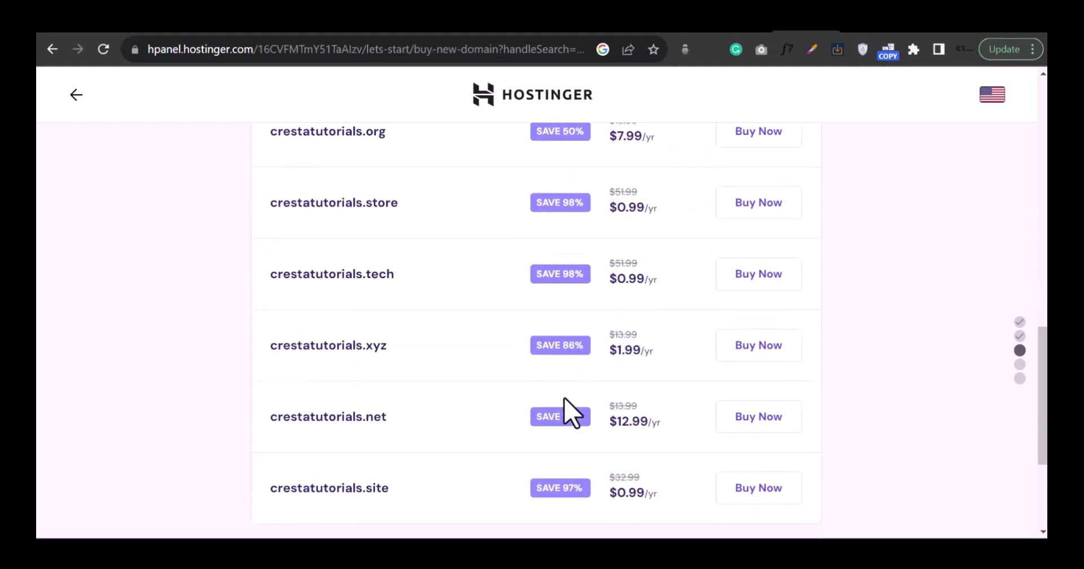
{"action": "scroll", "coordinate": [572, 412], "scroll_direction": "down", "scroll_amount": 1}
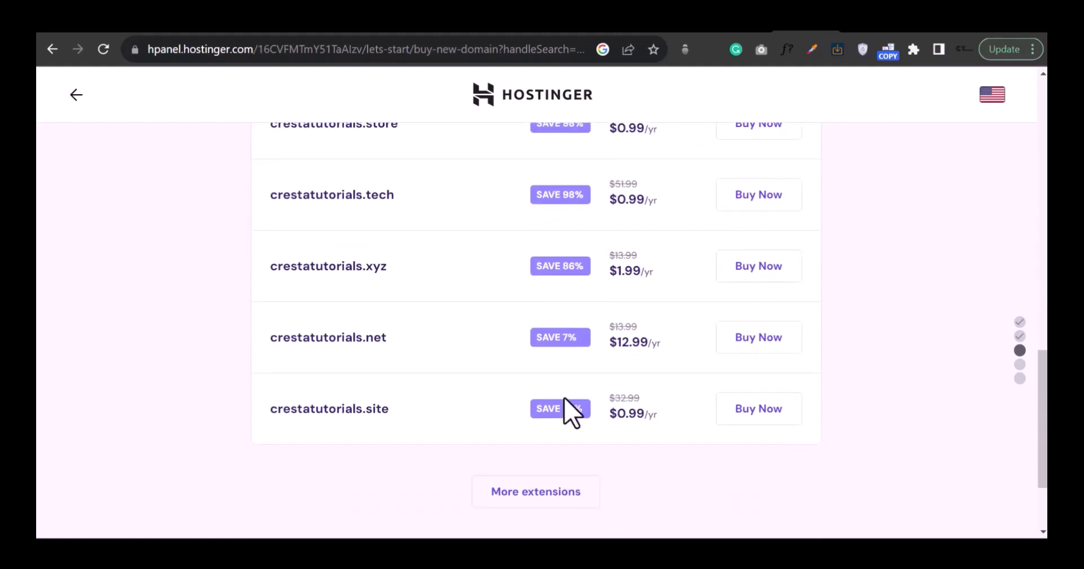
{"action": "scroll", "coordinate": [568, 411], "scroll_direction": "up", "scroll_amount": 2}
{"action": "scroll", "coordinate": [564, 412], "scroll_direction": "down", "scroll_amount": 3}
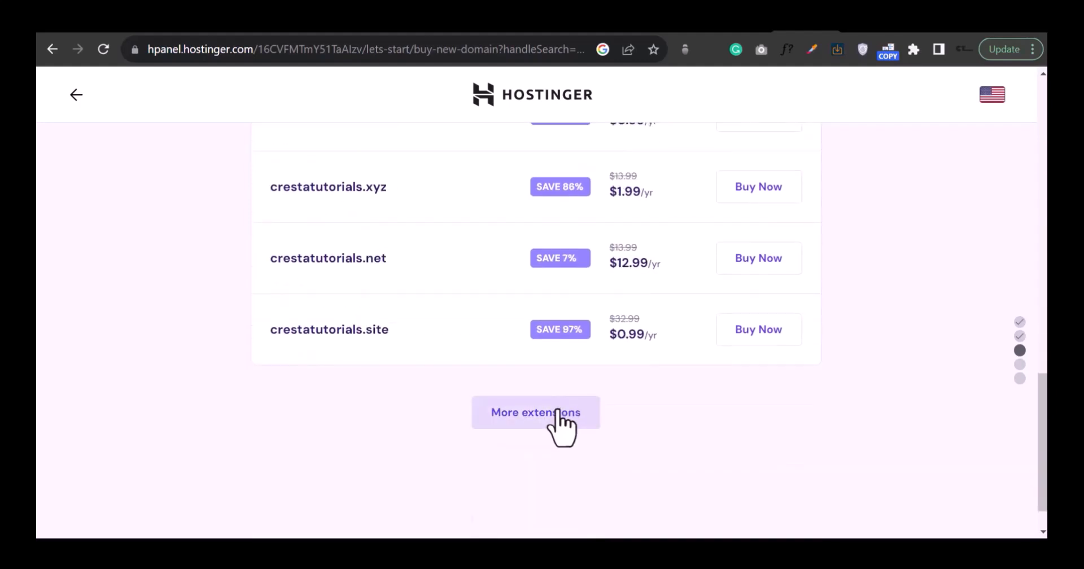
{"action": "left_click", "coordinate": [556, 407]}
{"action": "scroll", "coordinate": [557, 412], "scroll_direction": "down", "scroll_amount": 3}
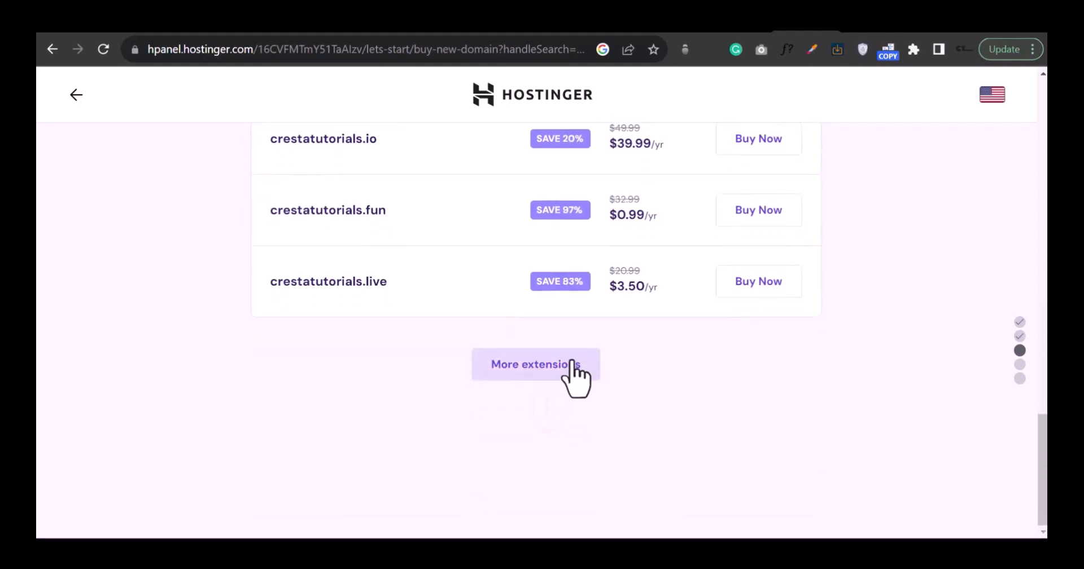
{"action": "scroll", "coordinate": [594, 326], "scroll_direction": "up", "scroll_amount": 1}
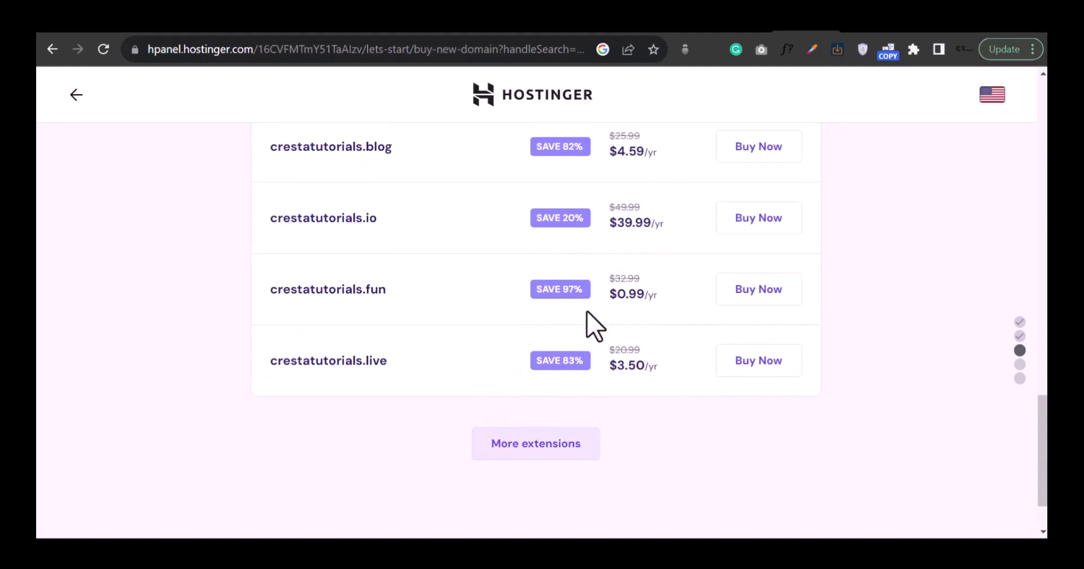
{"action": "left_click", "coordinate": [519, 431]}
{"action": "scroll", "coordinate": [523, 440], "scroll_direction": "down", "scroll_amount": 5}
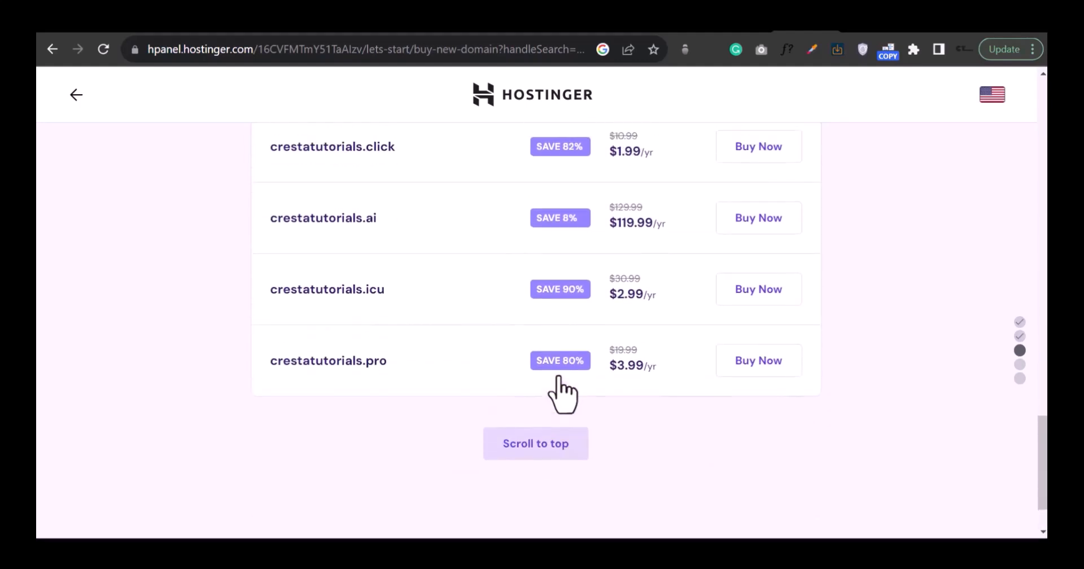
{"action": "scroll", "coordinate": [556, 401], "scroll_direction": "down", "scroll_amount": 1}
{"action": "left_click", "coordinate": [553, 367]}
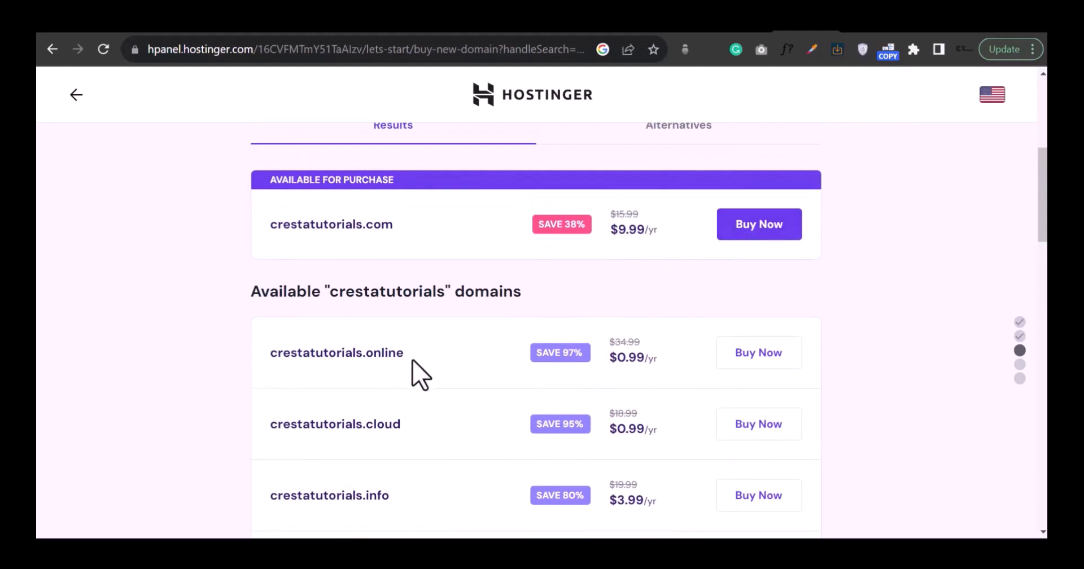
Step: Buy crestatutorials.cloud for one year and complete the payment
{"action": "left_click", "coordinate": [758, 424]}
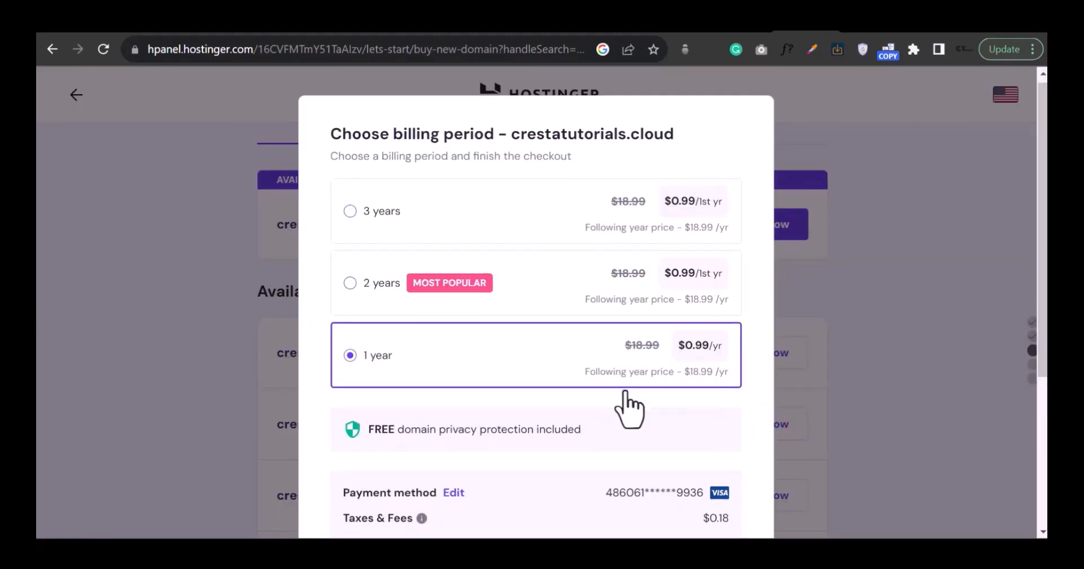
{"action": "scroll", "coordinate": [630, 407], "scroll_direction": "down", "scroll_amount": 1}
{"action": "scroll", "coordinate": [626, 395], "scroll_direction": "down", "scroll_amount": 3}
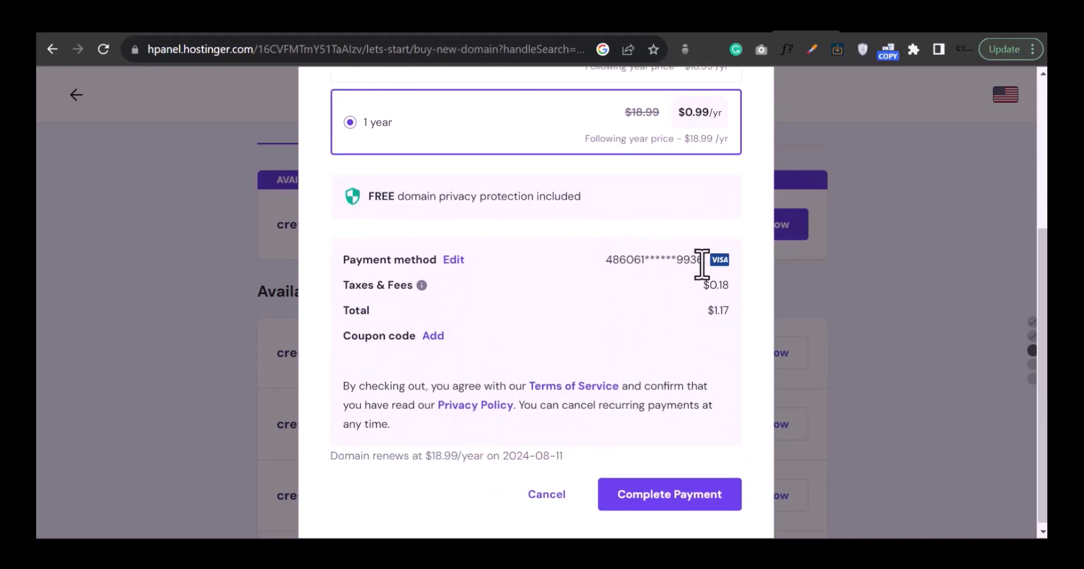
{"action": "left_click", "coordinate": [676, 504]}
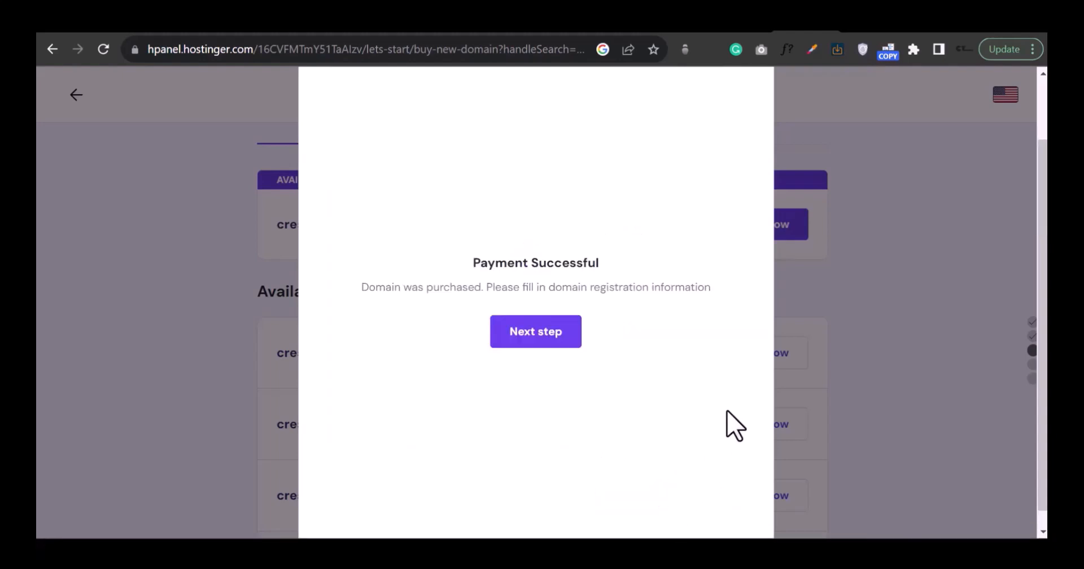
Step: Fill in the domain registration details as a personal registrant and finish registration
{"action": "left_click", "coordinate": [553, 353]}
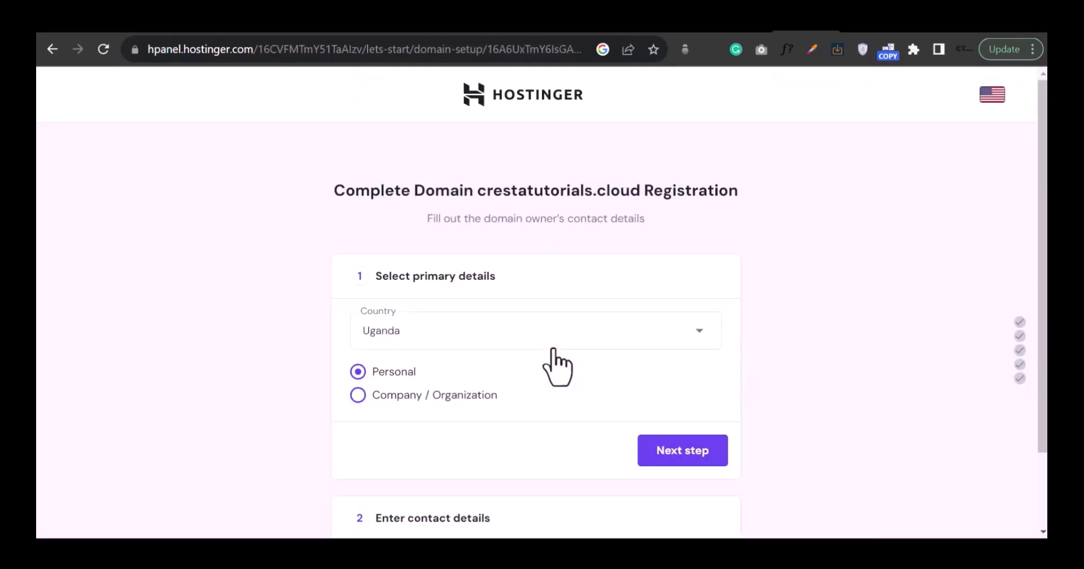
{"action": "scroll", "coordinate": [610, 367], "scroll_direction": "down", "scroll_amount": 2}
{"action": "left_click", "coordinate": [658, 363]}
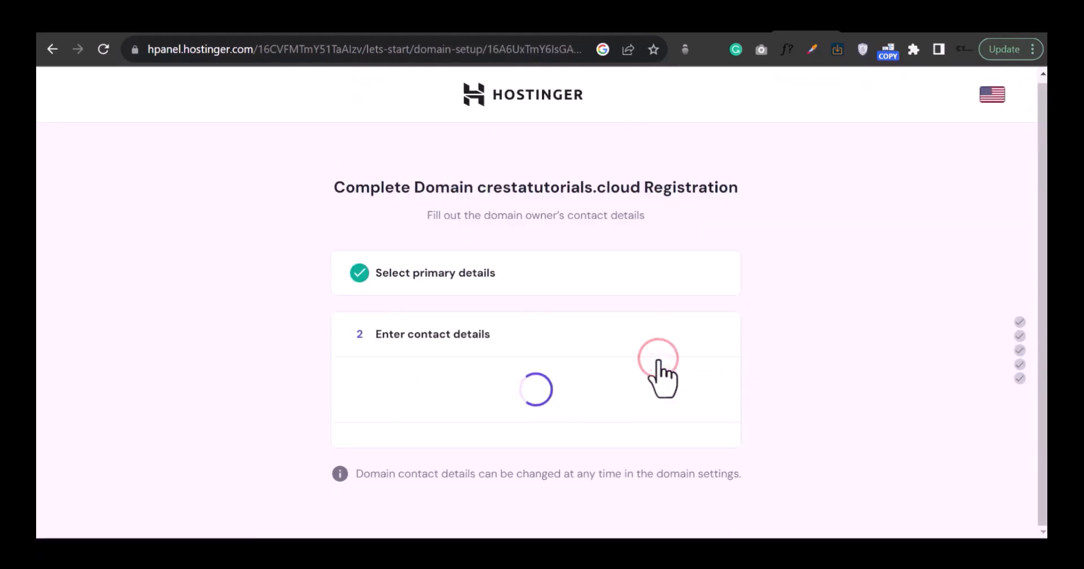
{"action": "scroll", "coordinate": [657, 364], "scroll_direction": "down", "scroll_amount": 2}
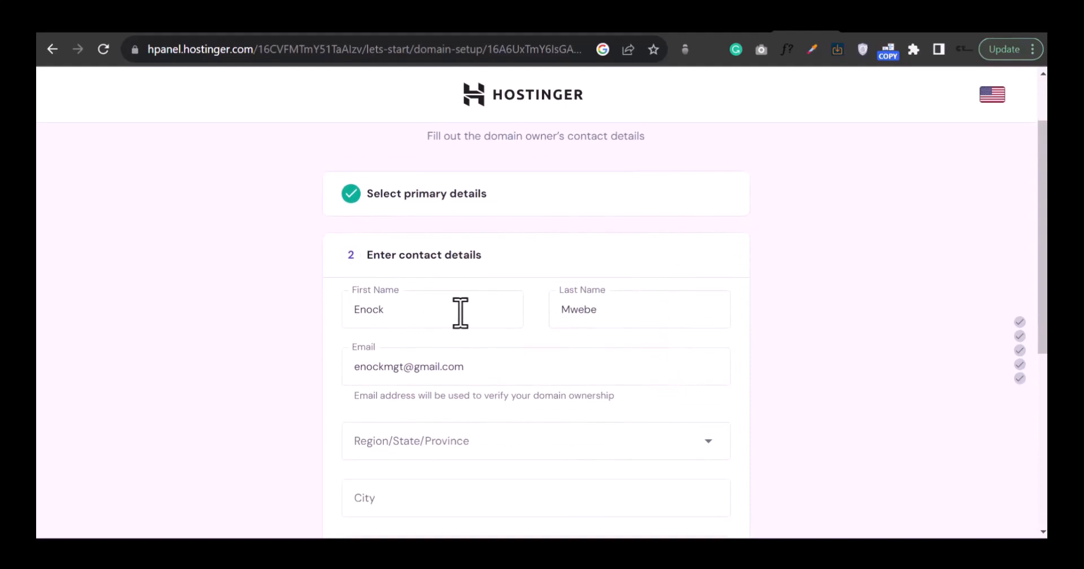
{"action": "scroll", "coordinate": [608, 324], "scroll_direction": "down", "scroll_amount": 2}
{"action": "left_click", "coordinate": [627, 418]}
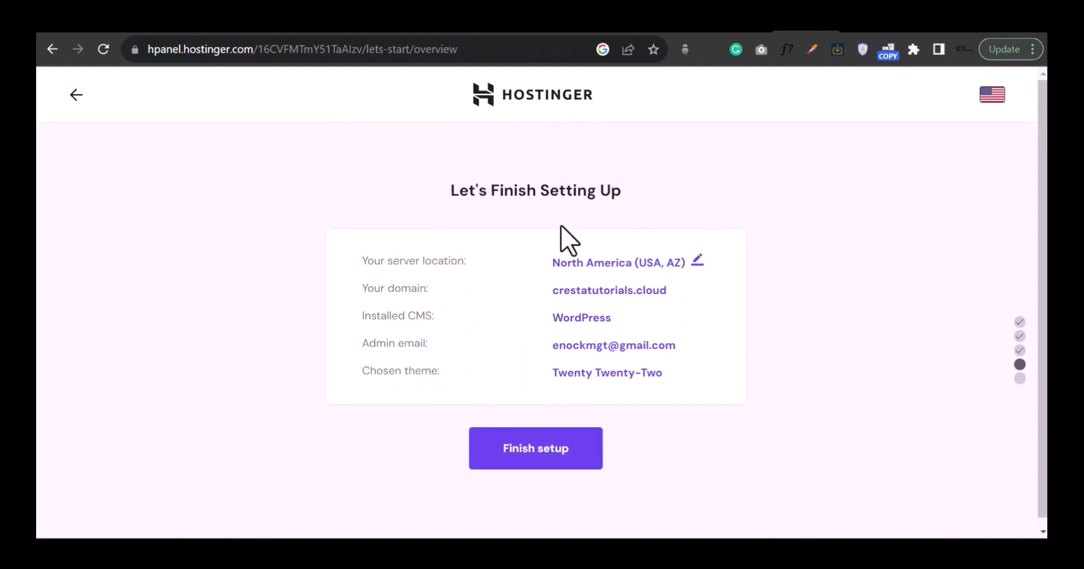
Step: Finish the Hostinger site setup and open the new site's WordPress admin via Edit Website
{"action": "left_click", "coordinate": [544, 455]}
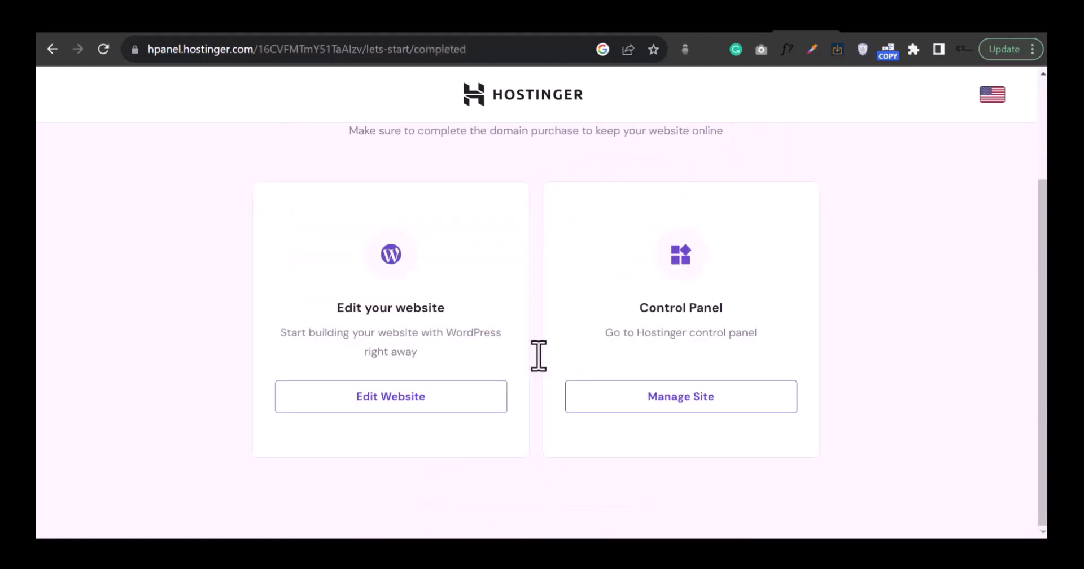
{"action": "left_click", "coordinate": [395, 403]}
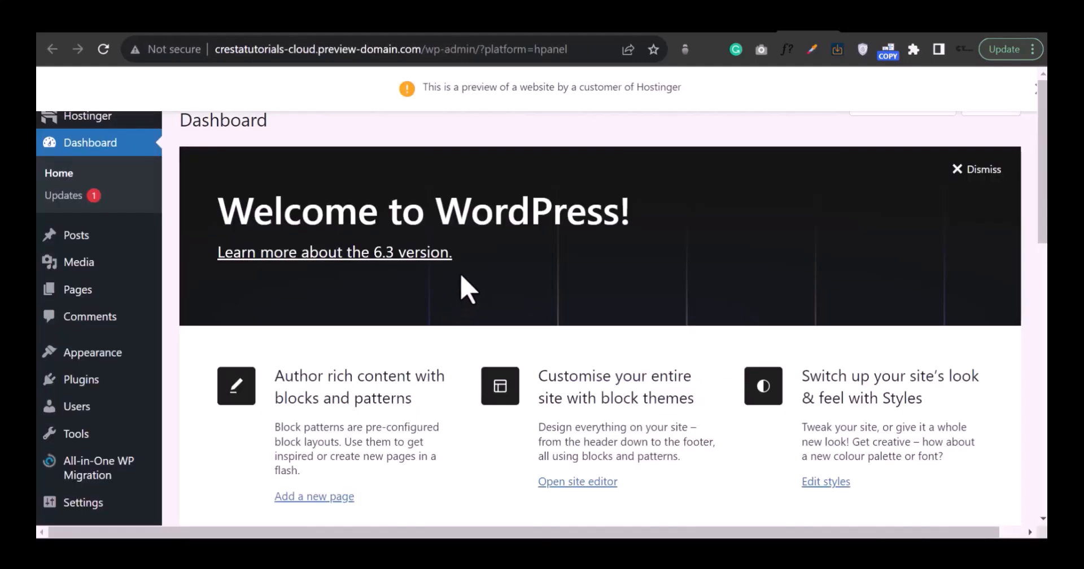
Step: Go to crestatutorials.cloud/wp-admin in the browser
{"action": "scroll", "coordinate": [559, 291], "scroll_direction": "down", "scroll_amount": 6}
{"action": "scroll", "coordinate": [566, 292], "scroll_direction": "down", "scroll_amount": 2}
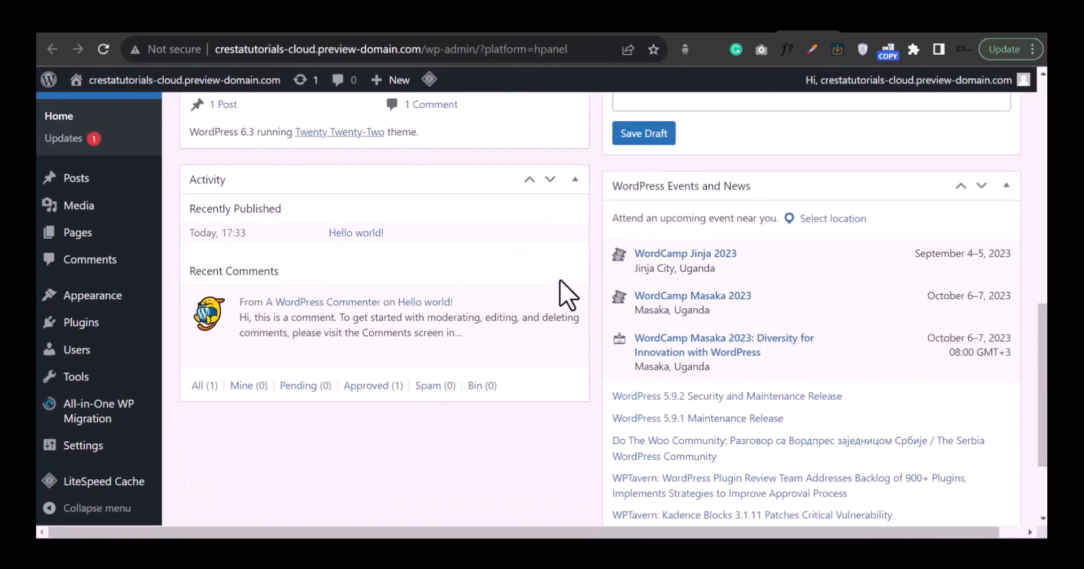
{"action": "scroll", "coordinate": [566, 292], "scroll_direction": "up", "scroll_amount": 10}
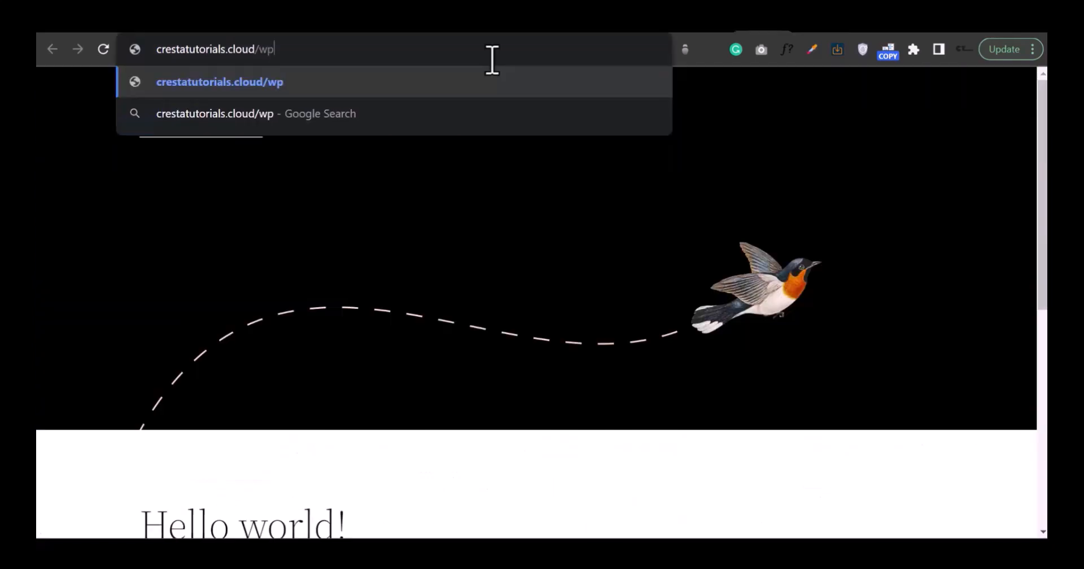
{"action": "type", "text": "-"}
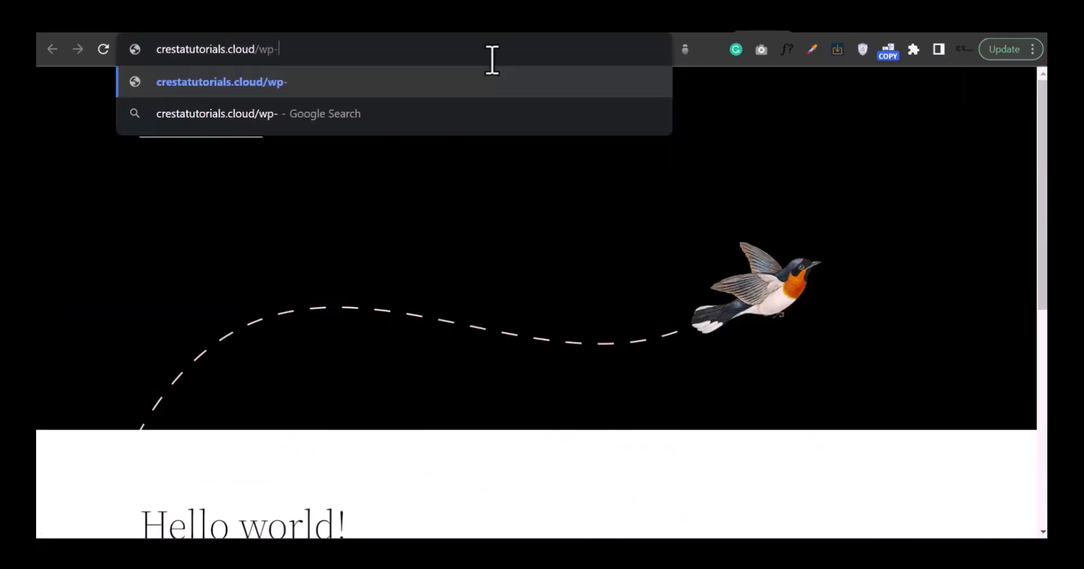
{"action": "type", "text": "admin"}
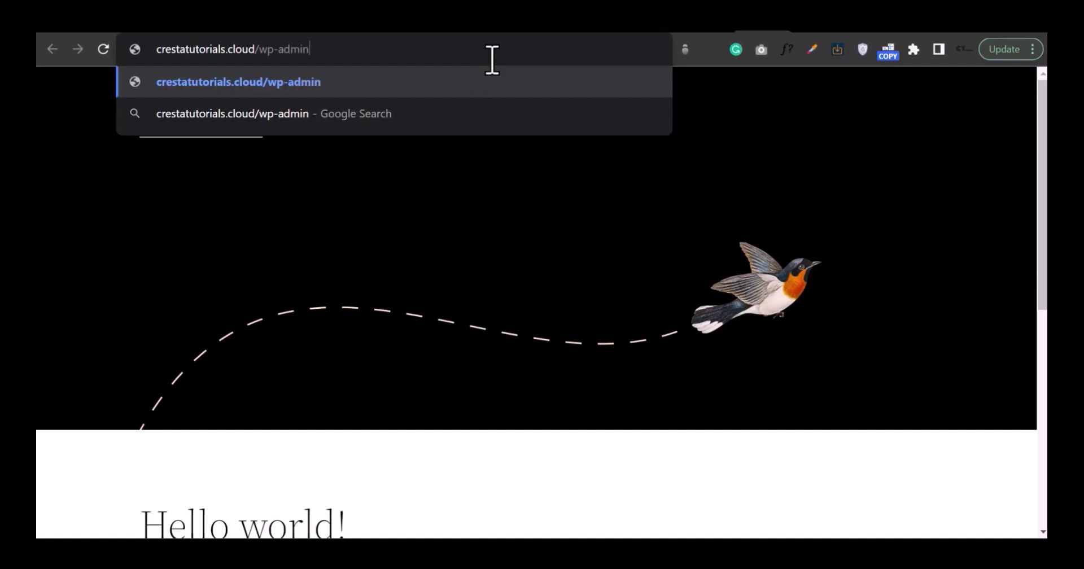
{"action": "key", "text": "Return"}
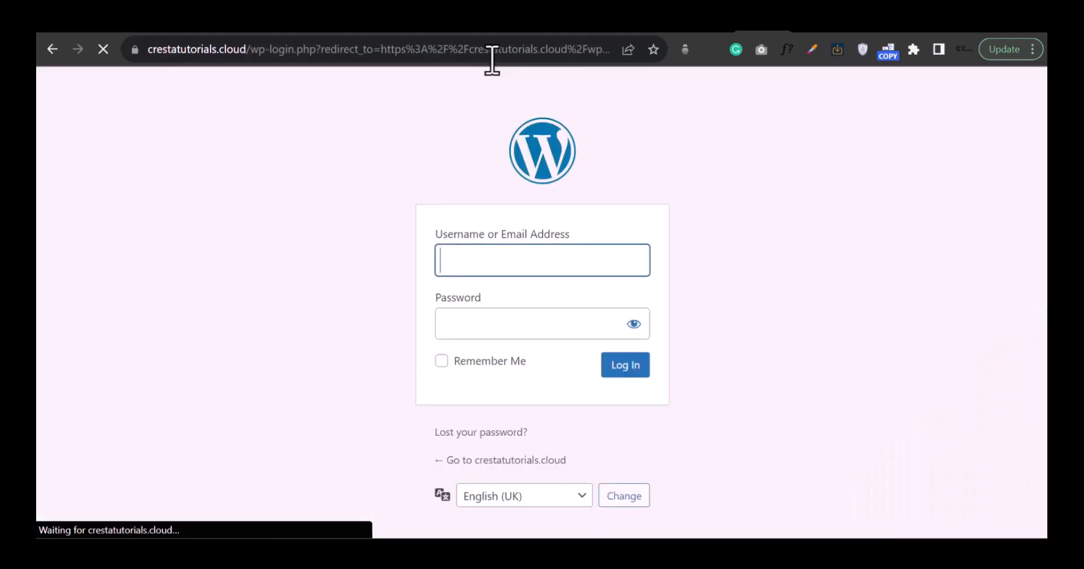
Step: Log in with the saved username and account password, and save the password in the browser
{"action": "left_click", "coordinate": [495, 257]}
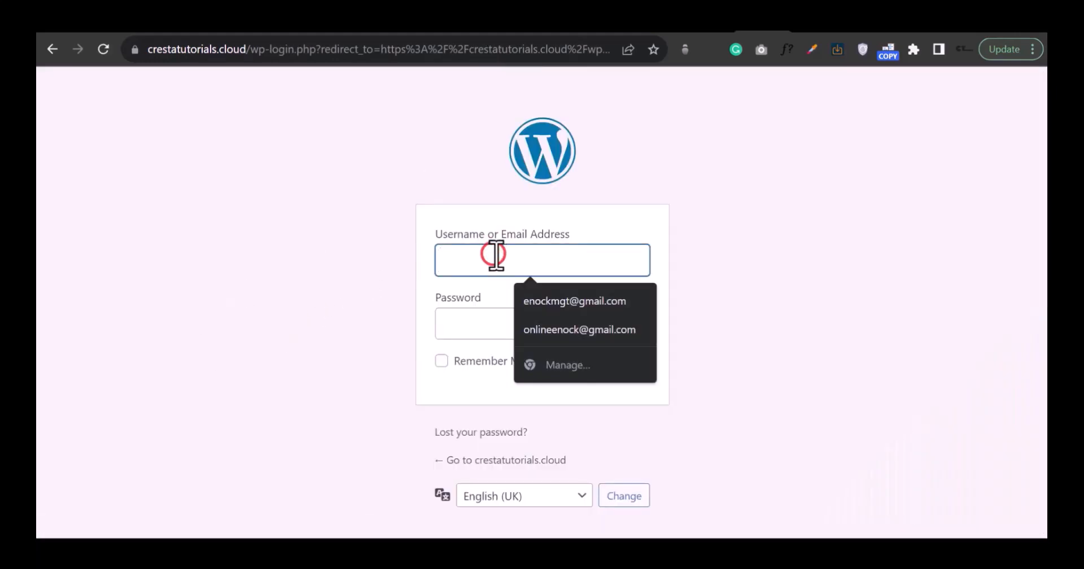
{"action": "left_click", "coordinate": [479, 325]}
{"action": "left_click", "coordinate": [493, 263]}
{"action": "left_click", "coordinate": [549, 301]}
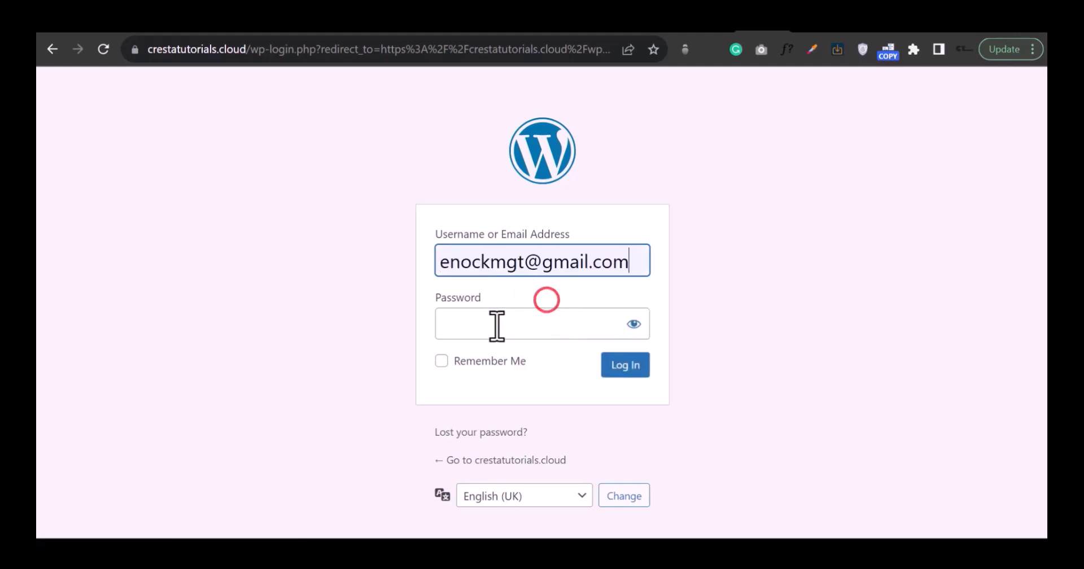
{"action": "left_click", "coordinate": [494, 325]}
{"action": "type", "text": "***"}
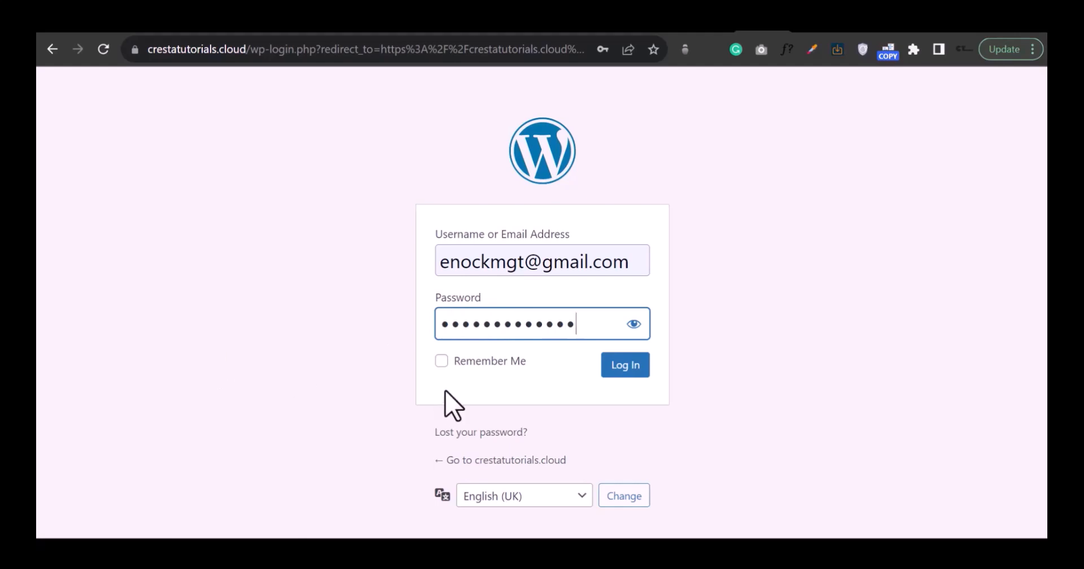
{"action": "left_click", "coordinate": [634, 368]}
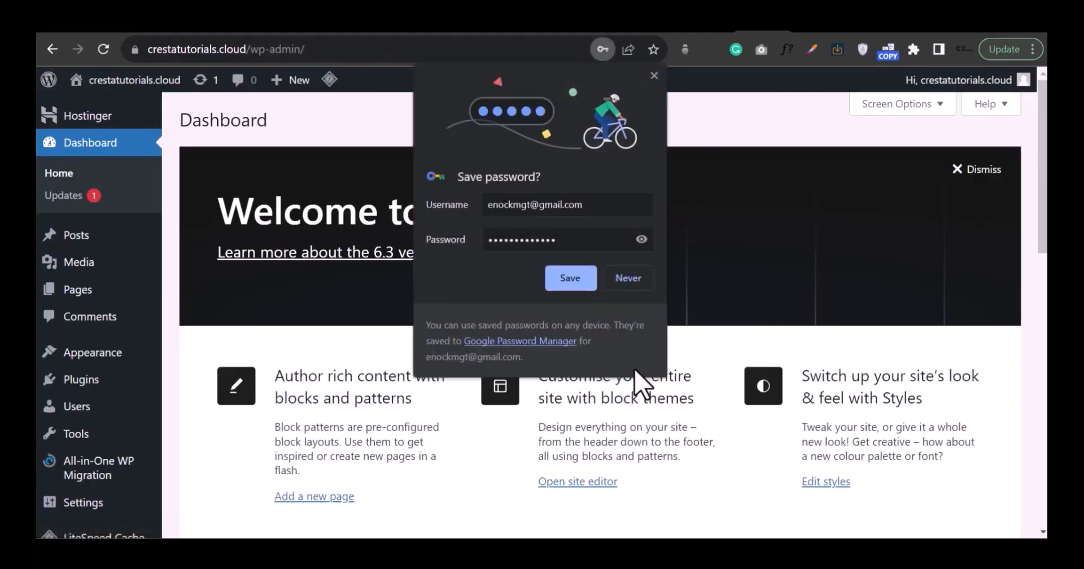
{"action": "left_click", "coordinate": [576, 280]}
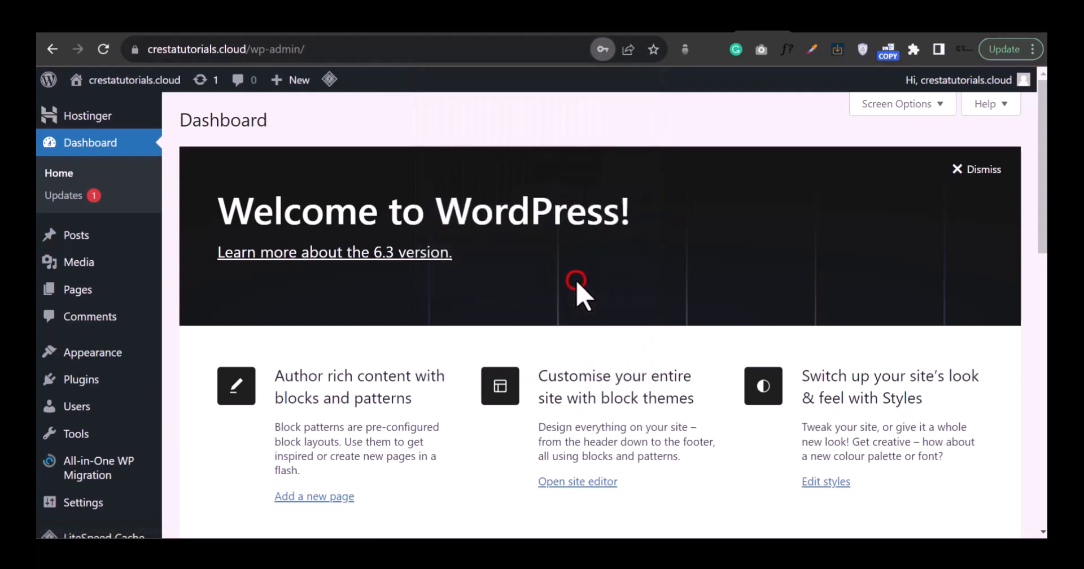